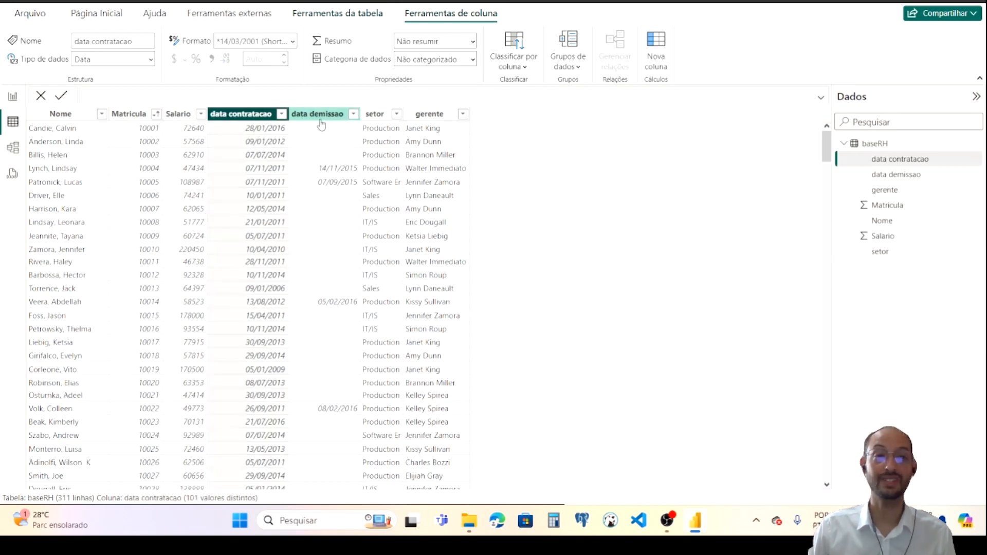
Examine the data contratacao and data demissao columns of the baseRH table
{"action": "left_click", "coordinate": [319, 118]}
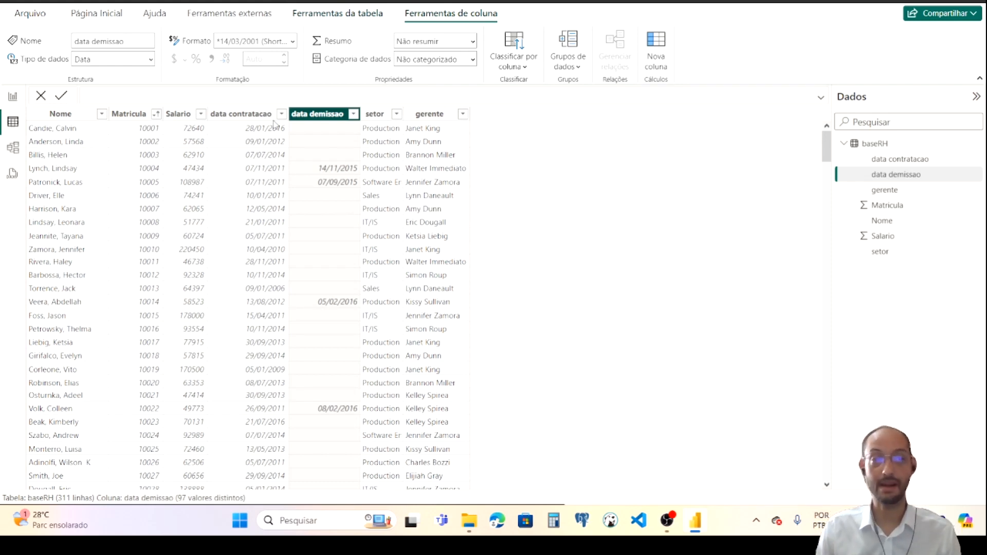
{"action": "left_click", "coordinate": [257, 114]}
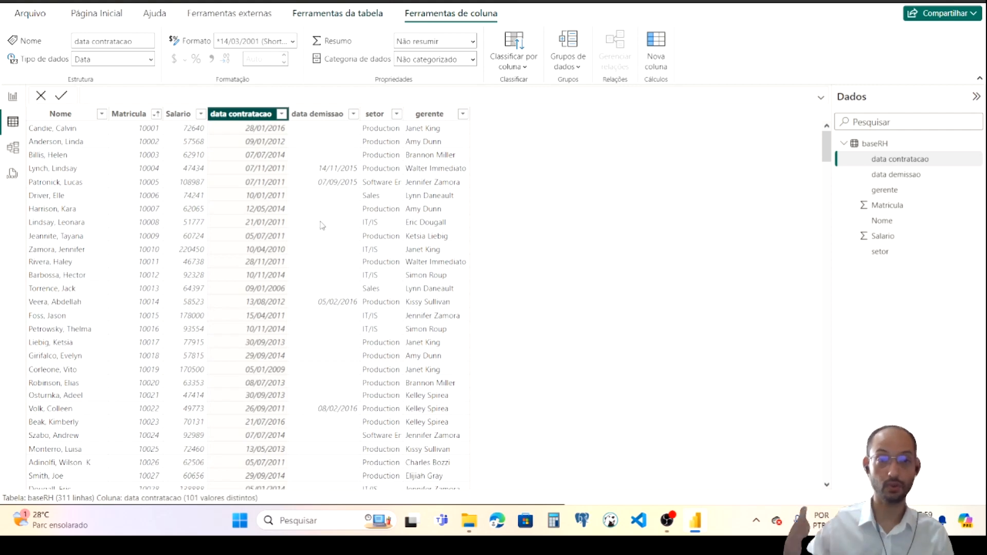
{"action": "left_click", "coordinate": [315, 115]}
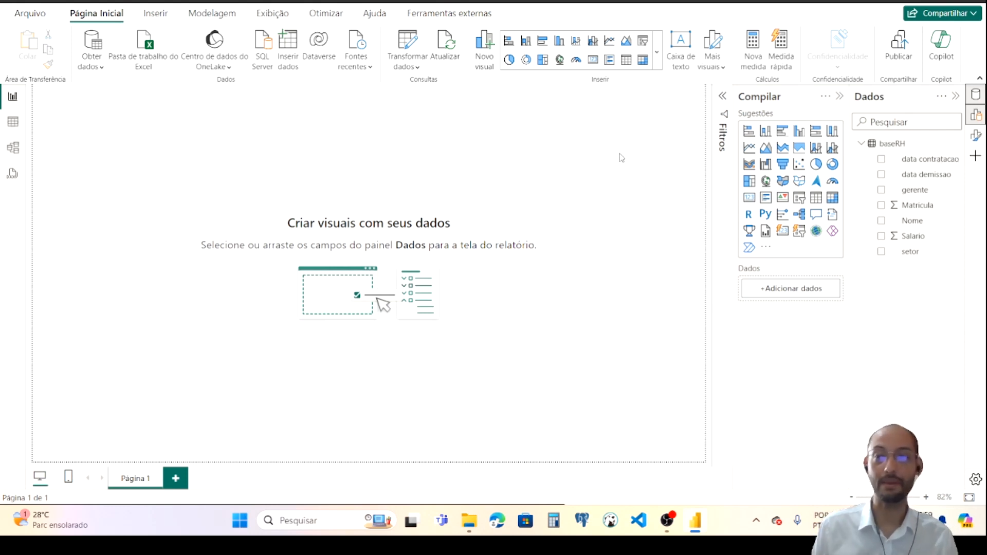
Create a measure in baseRH named TOTAL CONTRATADOS with the formula COUNTROWS(baseRH)
{"action": "left_click", "coordinate": [894, 144]}
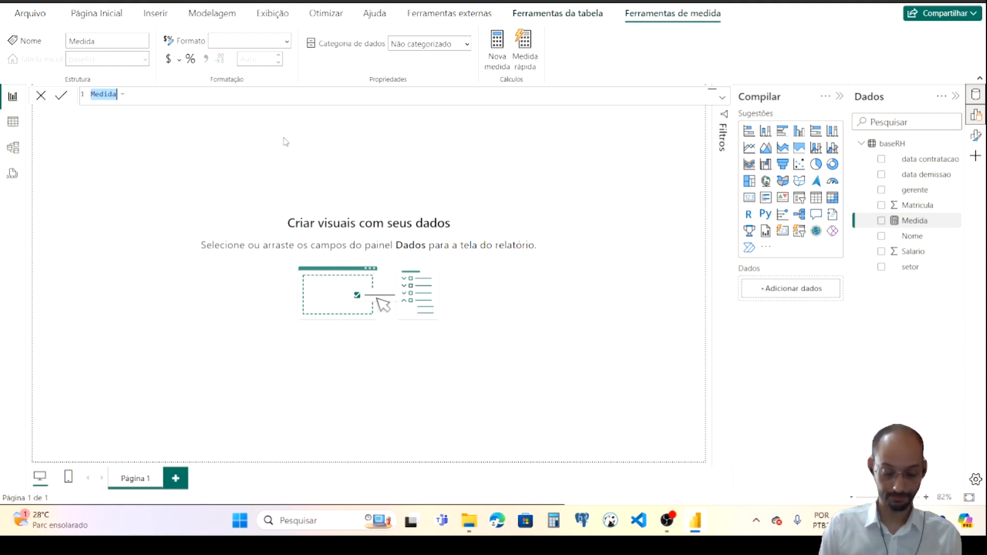
{"action": "type", "text": "To"}
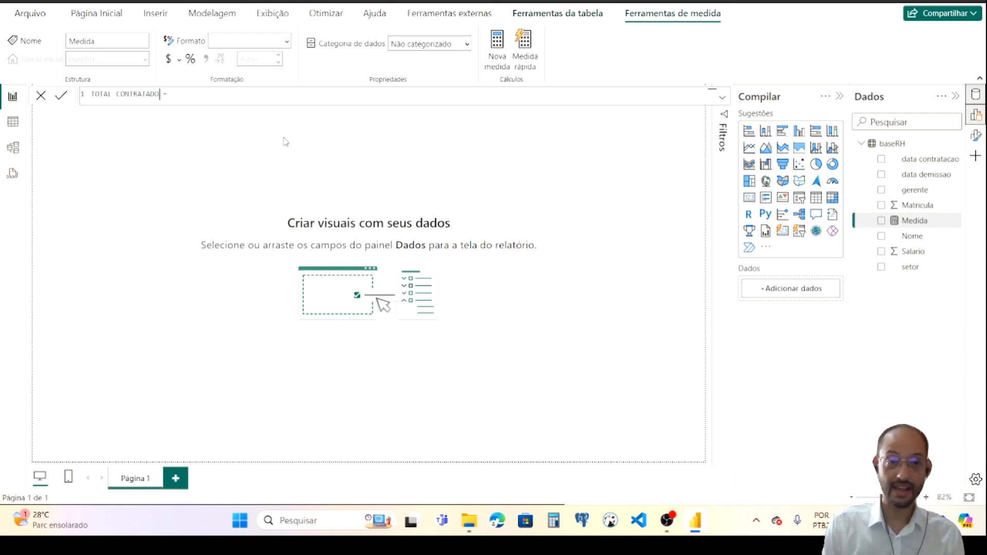
{"action": "key", "text": "shift+Return"}
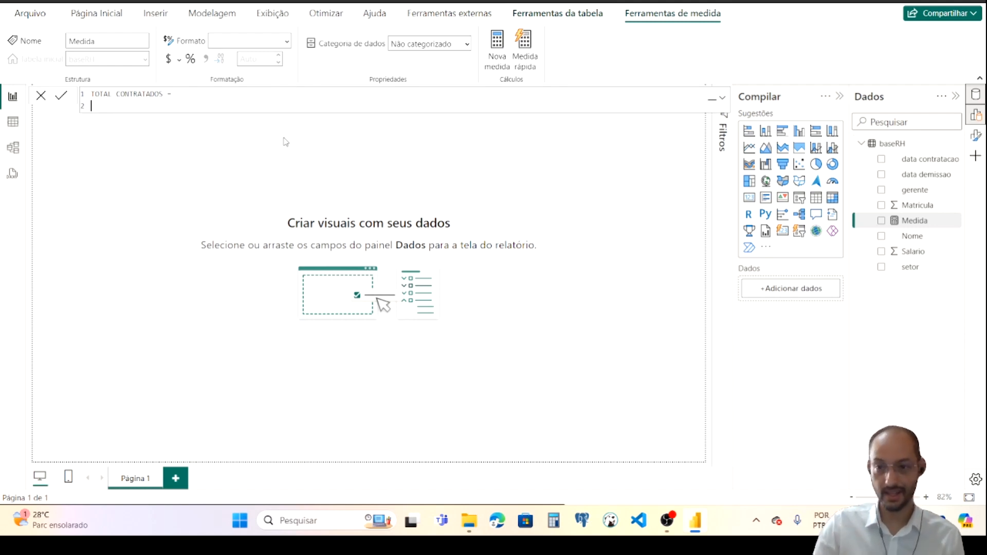
{"action": "type", "text": "COUN"}
{"action": "key", "text": "Down"}
{"action": "key", "text": "Down"}
{"action": "key", "text": "Down"}
{"action": "key", "text": "Down"}
{"action": "key", "text": "Tab"}
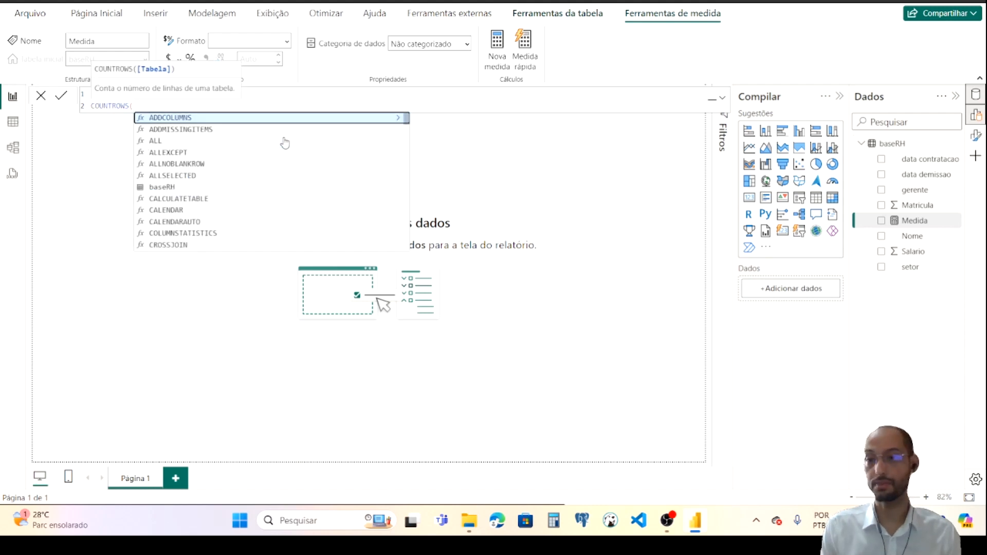
{"action": "type", "text": "base"}
{"action": "key", "text": "Tab"}
{"action": "type", "text": ")"}
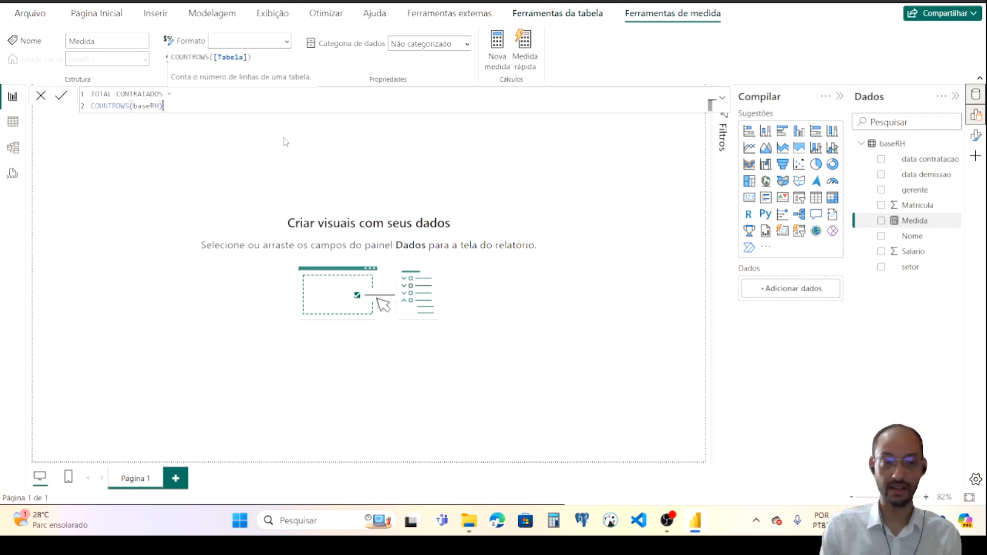
{"action": "key", "text": "Return"}
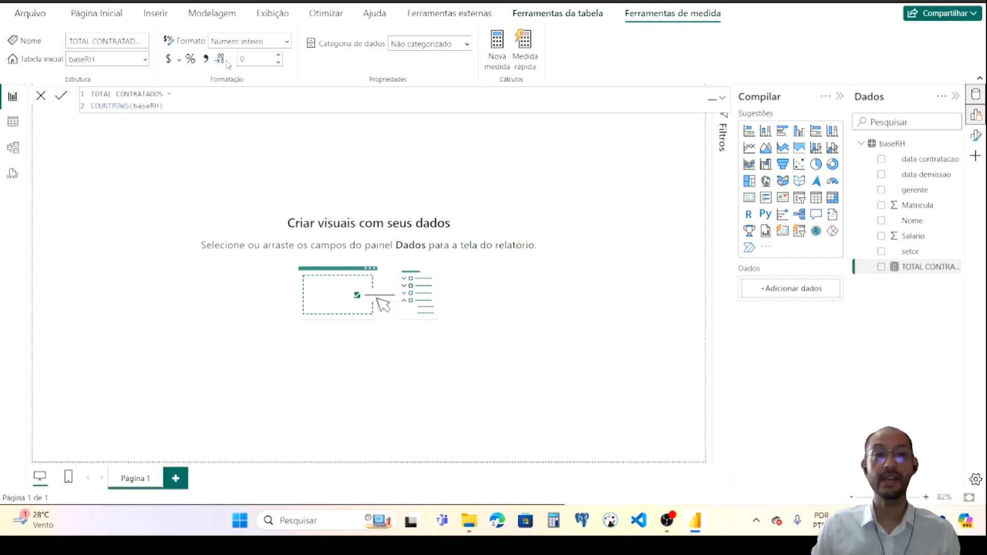
Create a measure named TOTAL DEMITIDOS with the formula COUNTA(baseRH[data demissao])
{"action": "left_click", "coordinate": [212, 13]}
{"action": "left_click", "coordinate": [64, 46]}
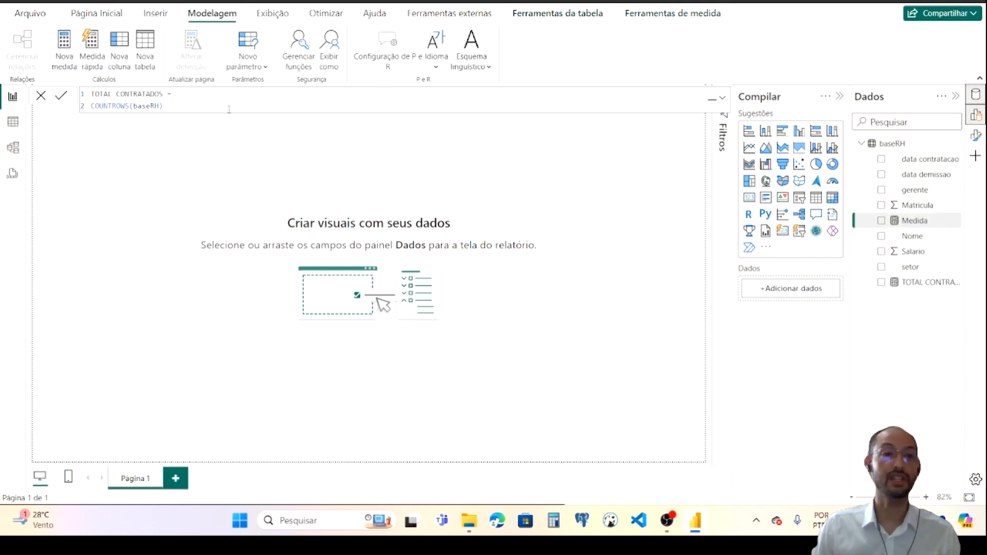
{"action": "type", "text": "TOTAL DEMI"}
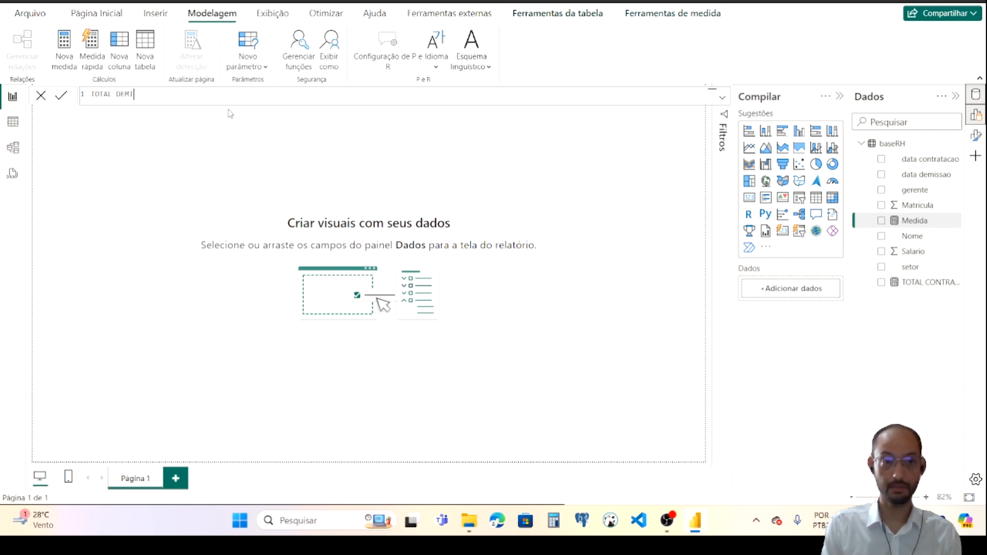
{"action": "type", "text": "TIDOS ="}
{"action": "key", "text": "shift+Return"}
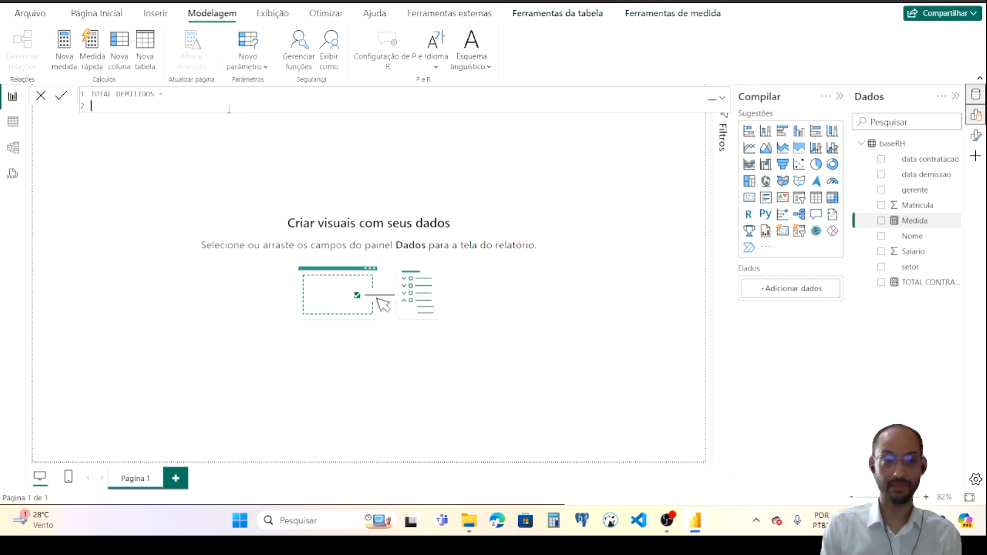
{"action": "type", "text": "COUNTA("}
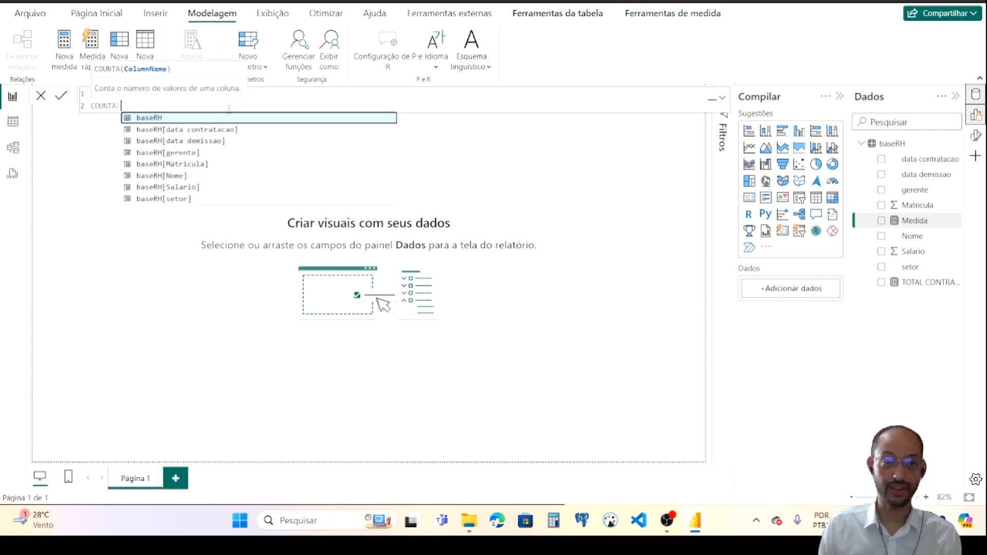
{"action": "key", "text": "Down"}
{"action": "key", "text": "Down"}
{"action": "key", "text": "Down"}
{"action": "key", "text": "Up"}
{"action": "key", "text": "Tab"}
{"action": "type", "text": ")"}
{"action": "key", "text": "Return"}
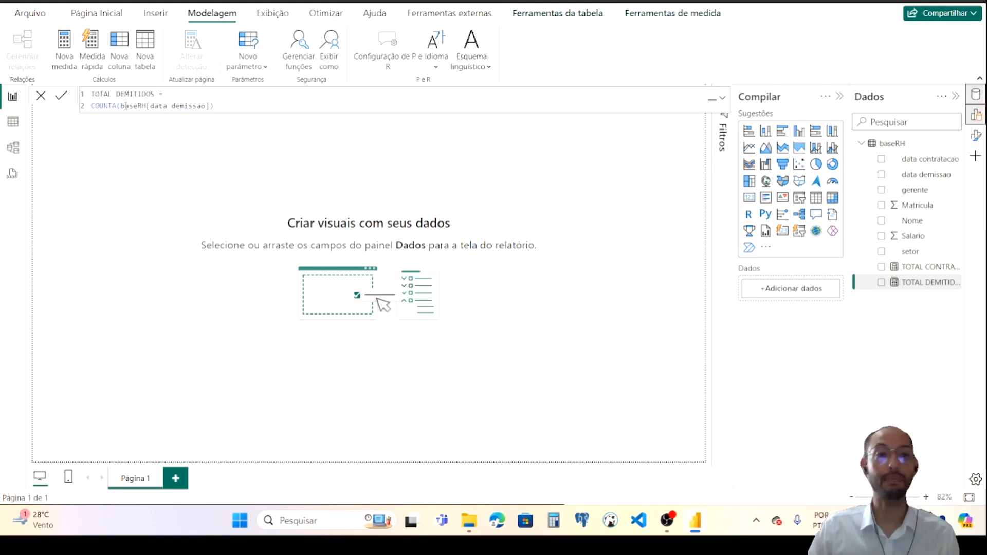
{"action": "left_click_drag", "start_coordinate": [119, 105], "coordinate": [108, 106]}
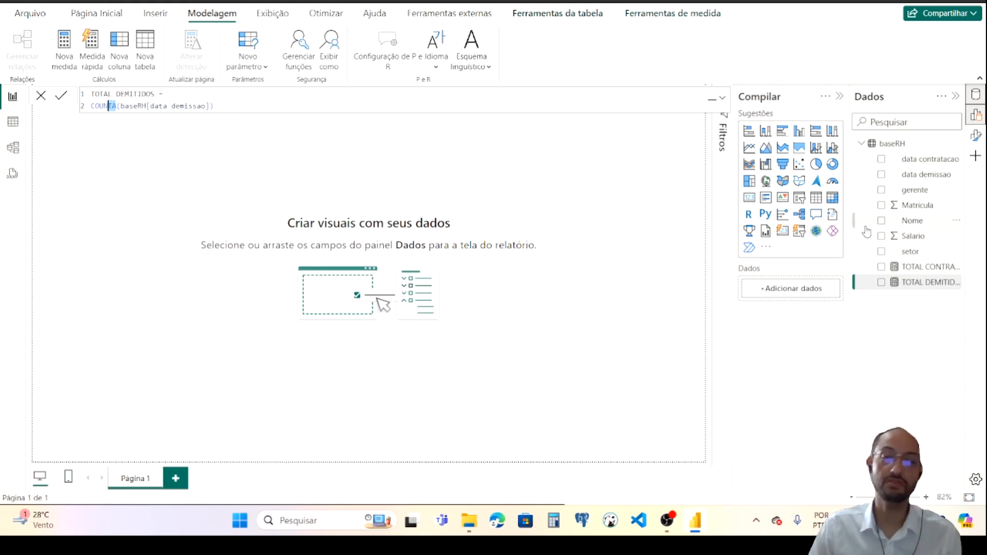
Add separate card visuals for TOTAL CONTRATADOS and TOTAL DEMITIDOS to the report page
{"action": "left_click", "coordinate": [567, 169]}
{"action": "left_click_drag", "start_coordinate": [905, 266], "coordinate": [230, 170]}
{"action": "left_click_drag", "start_coordinate": [934, 282], "coordinate": [428, 163]}
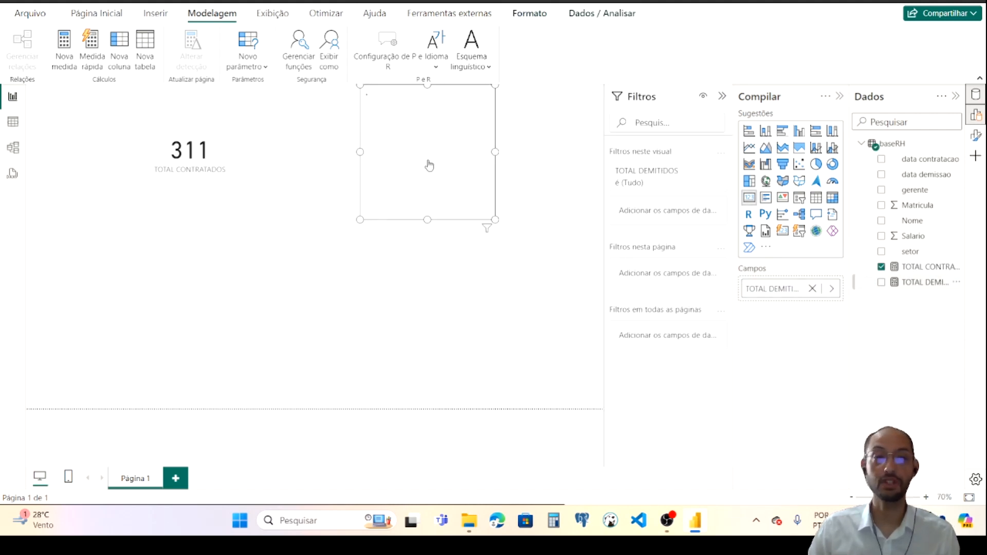
Reduce the height of the two cards and align them side by side near the top of the report page
{"action": "left_click", "coordinate": [186, 160]}
{"action": "mouse_move", "coordinate": [193, 104]}
{"action": "left_mouse_down"}
{"action": "mouse_move", "coordinate": [196, 136]}
{"action": "mouse_move", "coordinate": [201, 96]}
{"action": "left_mouse_up"}
{"action": "left_click_drag", "start_coordinate": [405, 161], "coordinate": [265, 190]}
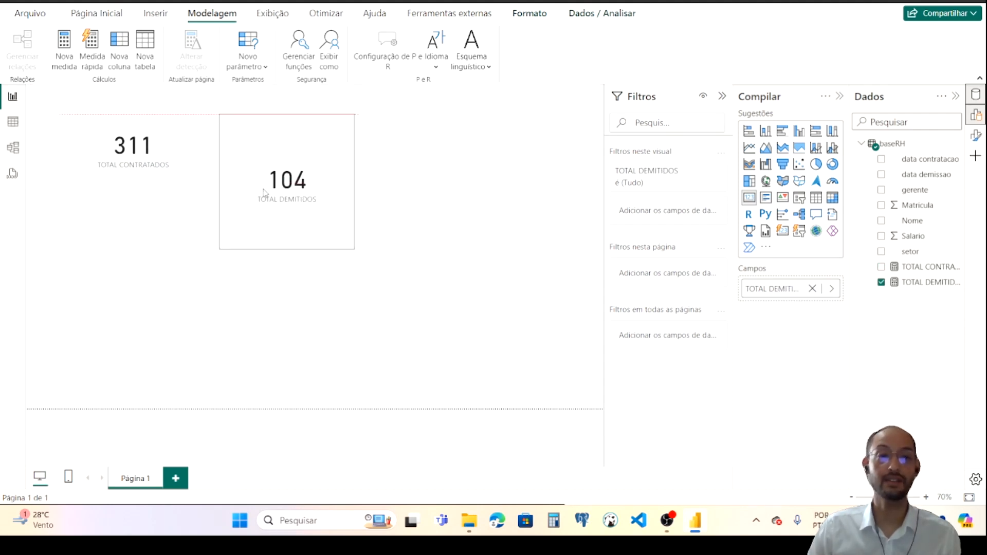
{"action": "left_click_drag", "start_coordinate": [287, 249], "coordinate": [287, 181]}
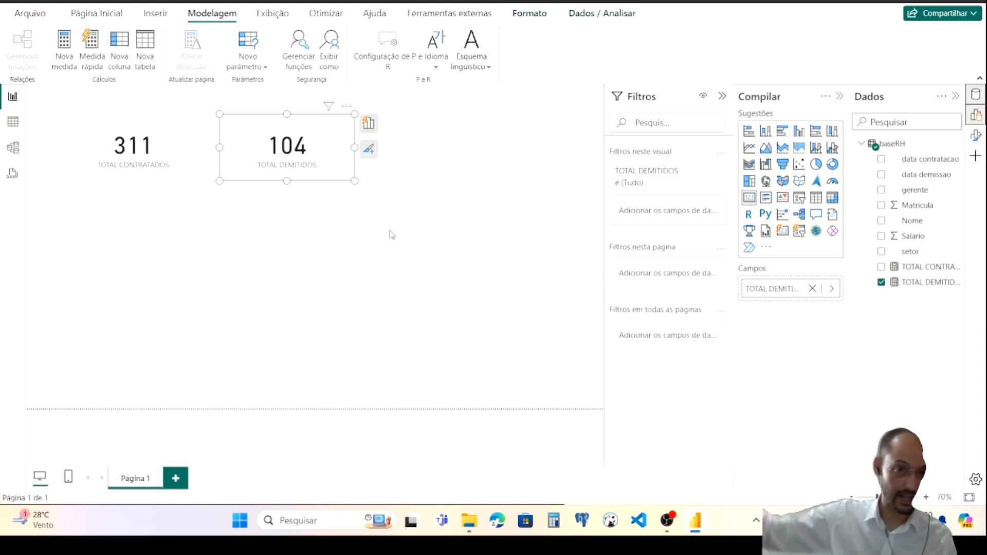
Turn on the visual border (Fronteira visual) for both cards together
{"action": "left_click", "coordinate": [188, 169], "text": "ctrl"}
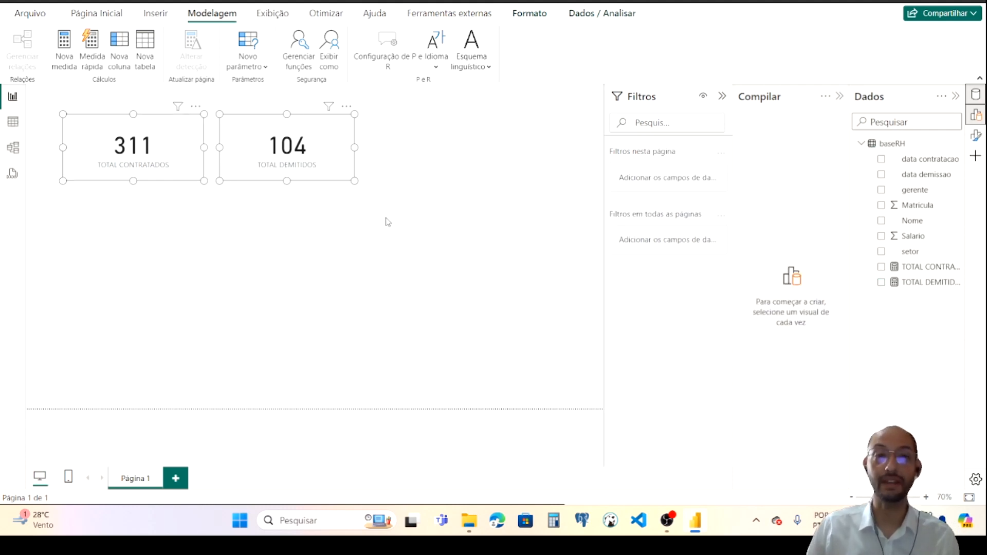
{"action": "left_click", "coordinate": [976, 135]}
{"action": "left_click", "coordinate": [943, 119]}
{"action": "type", "text": "VISUAL"}
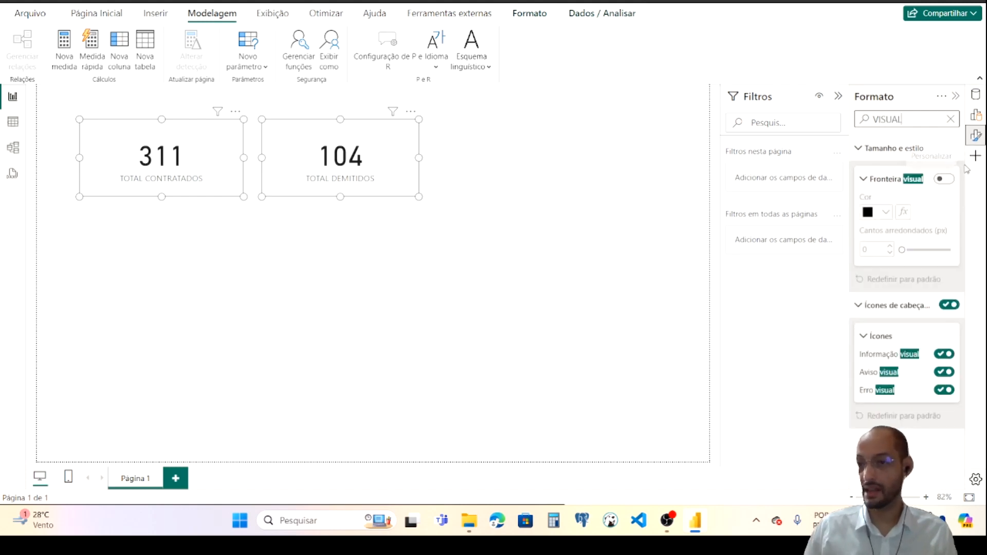
{"action": "left_click", "coordinate": [944, 179]}
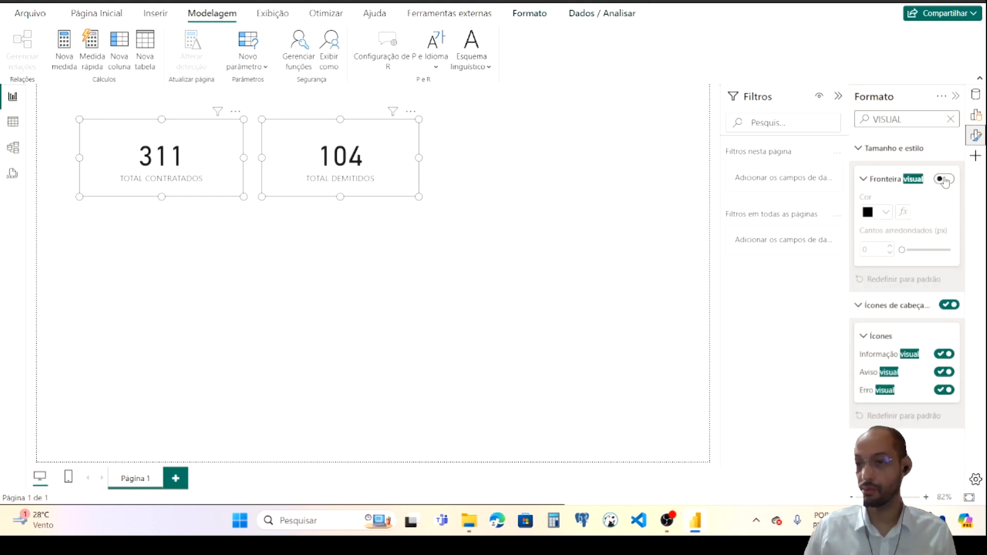
{"action": "left_click", "coordinate": [412, 264]}
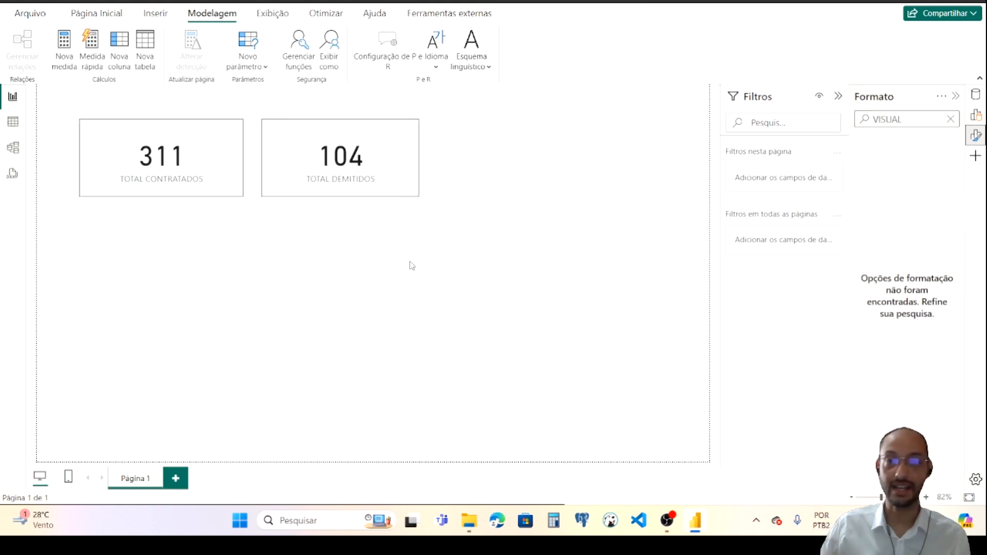
{"action": "left_click", "coordinate": [177, 163]}
{"action": "left_click", "coordinate": [382, 191]}
{"action": "left_click", "coordinate": [302, 292]}
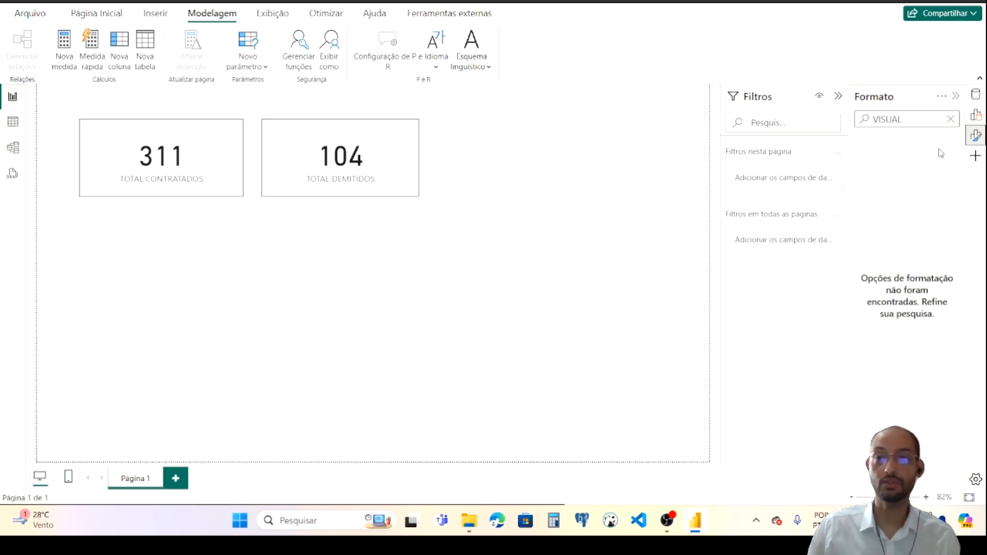
Build an enlarged table visual below the cards showing TOTAL CONTRATADOS by data contratacao
{"action": "left_click", "coordinate": [976, 94]}
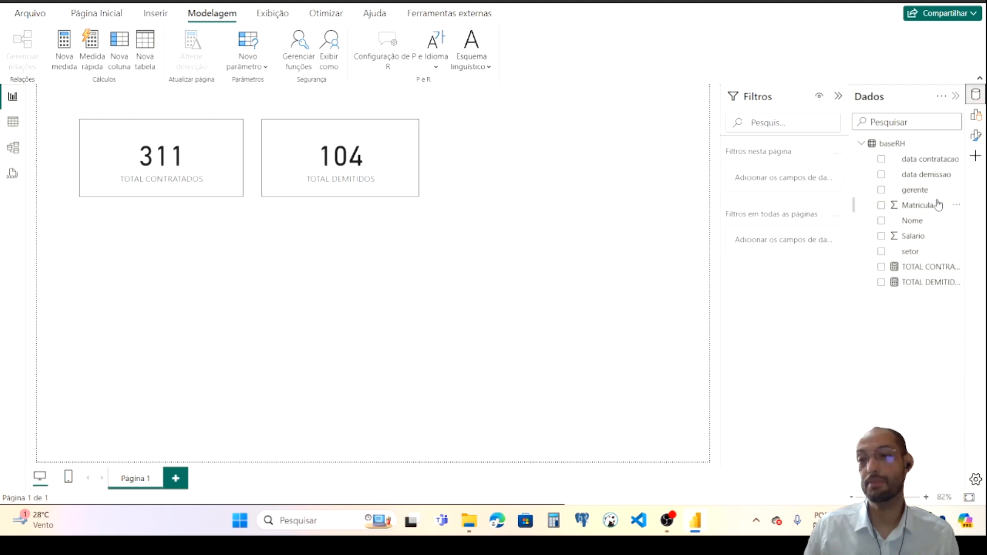
{"action": "left_click_drag", "start_coordinate": [930, 159], "coordinate": [156, 298]}
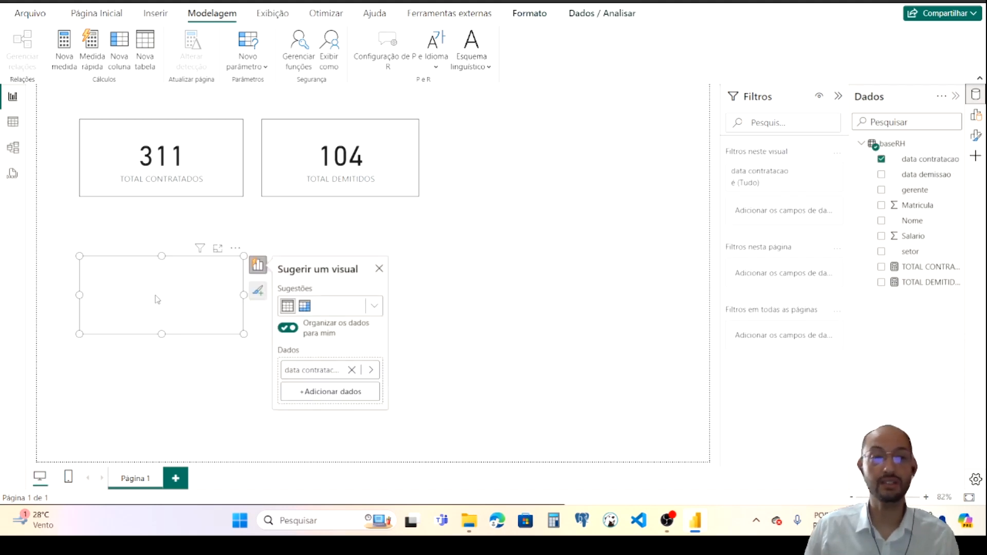
{"action": "left_click_drag", "start_coordinate": [244, 333], "coordinate": [332, 429]}
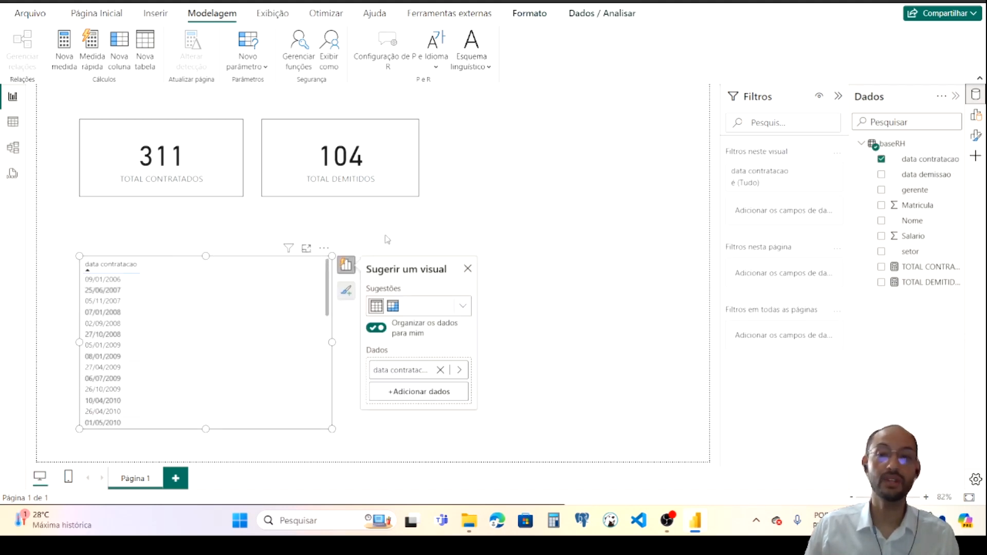
{"action": "left_click_drag", "start_coordinate": [926, 267], "coordinate": [282, 353]}
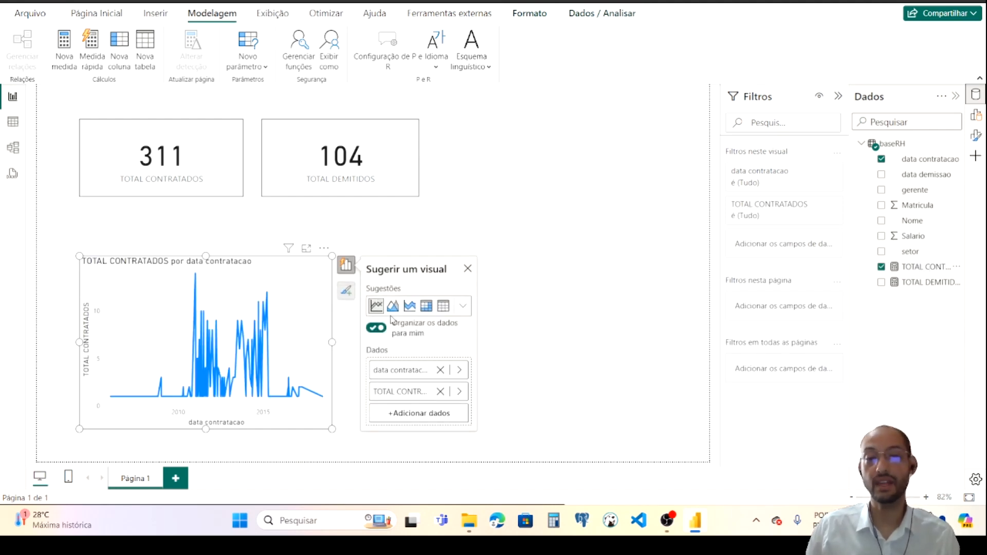
{"action": "left_click", "coordinate": [443, 306]}
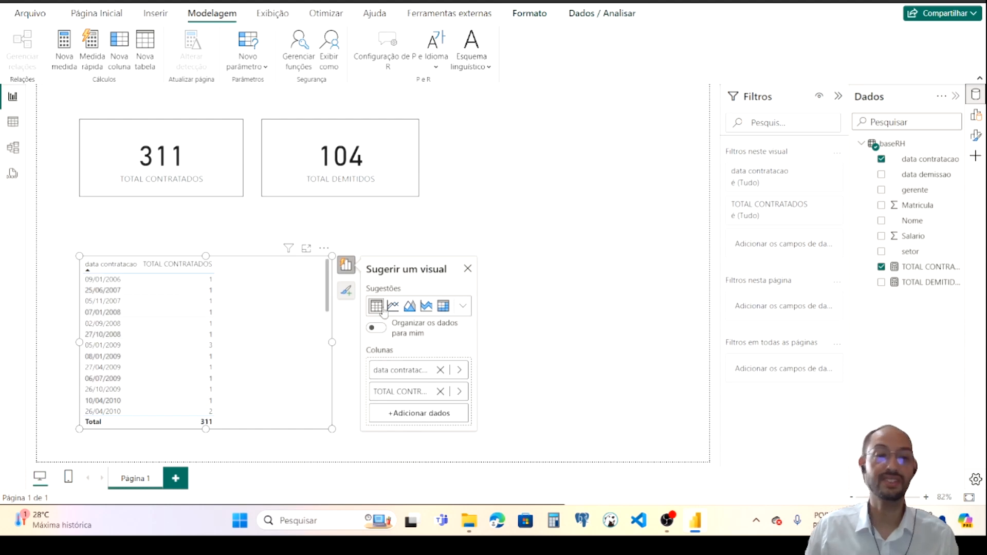
Review the table's rows per hiring date and the summarization options of the data contratacao field
{"action": "scroll", "coordinate": [211, 309], "scroll_direction": "down", "scroll_amount": 10}
{"action": "scroll", "coordinate": [208, 307], "scroll_direction": "up", "scroll_amount": 5}
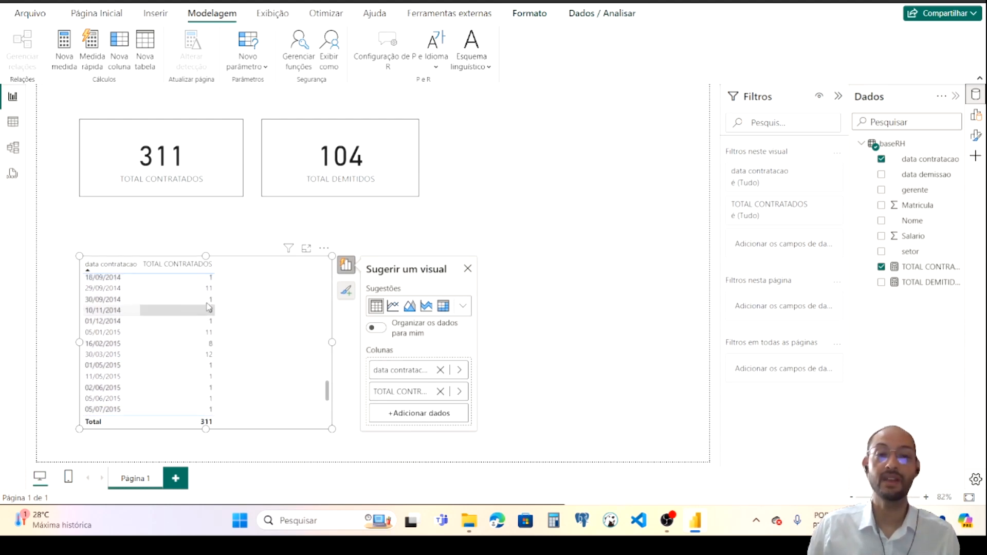
{"action": "left_click", "coordinate": [459, 370]}
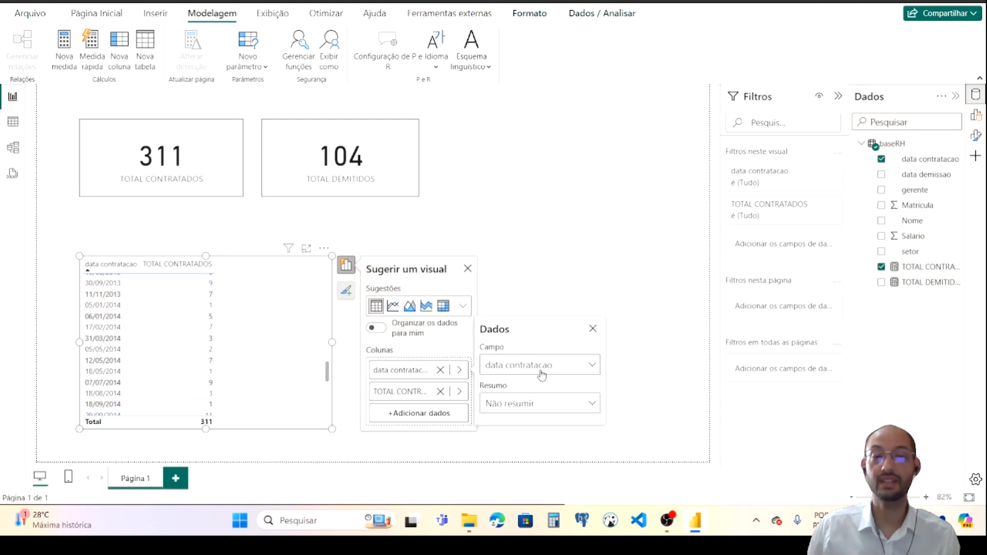
{"action": "left_click", "coordinate": [567, 406]}
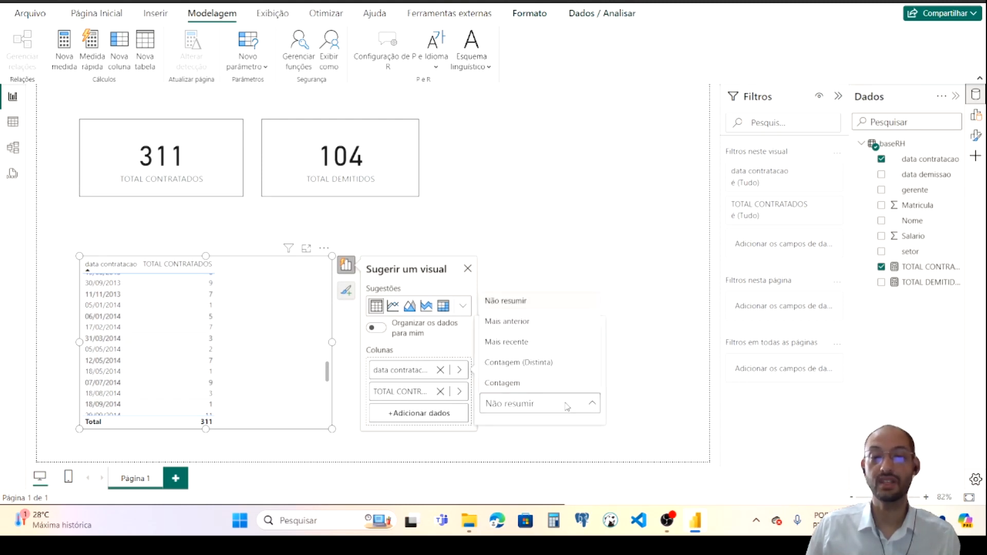
{"action": "left_click", "coordinate": [567, 406]}
Enable automatic date/time (Data/hora automática) in the current file's data load options and apply the change
{"action": "left_click", "coordinate": [31, 13]}
{"action": "left_click", "coordinate": [98, 473]}
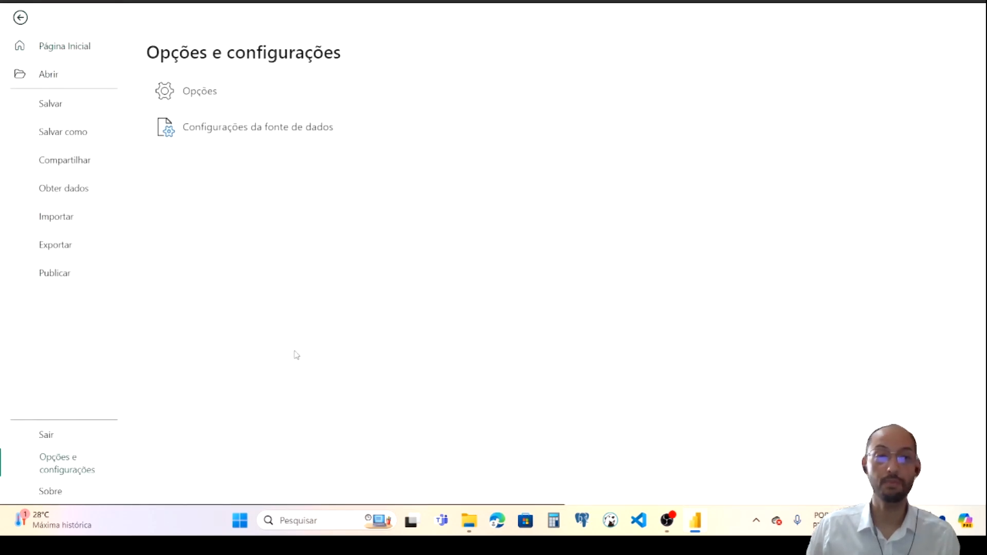
{"action": "key", "text": "Escape"}
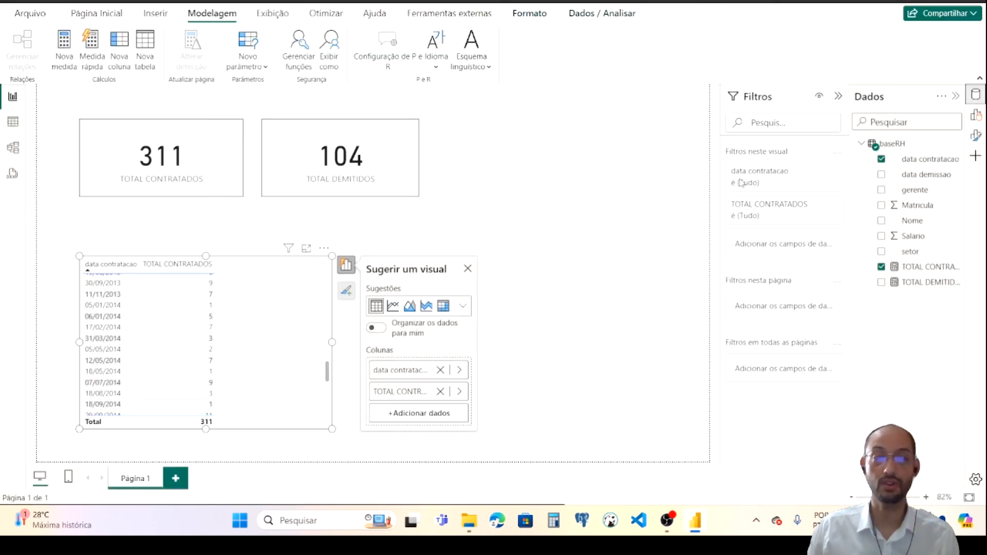
{"action": "left_click", "coordinate": [287, 362]}
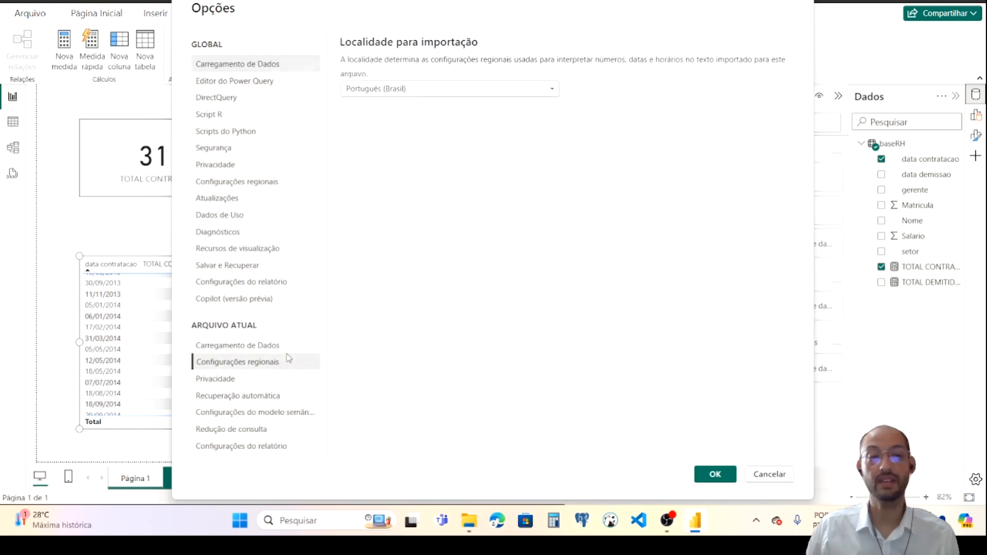
{"action": "left_click", "coordinate": [284, 348]}
{"action": "left_click", "coordinate": [372, 206]}
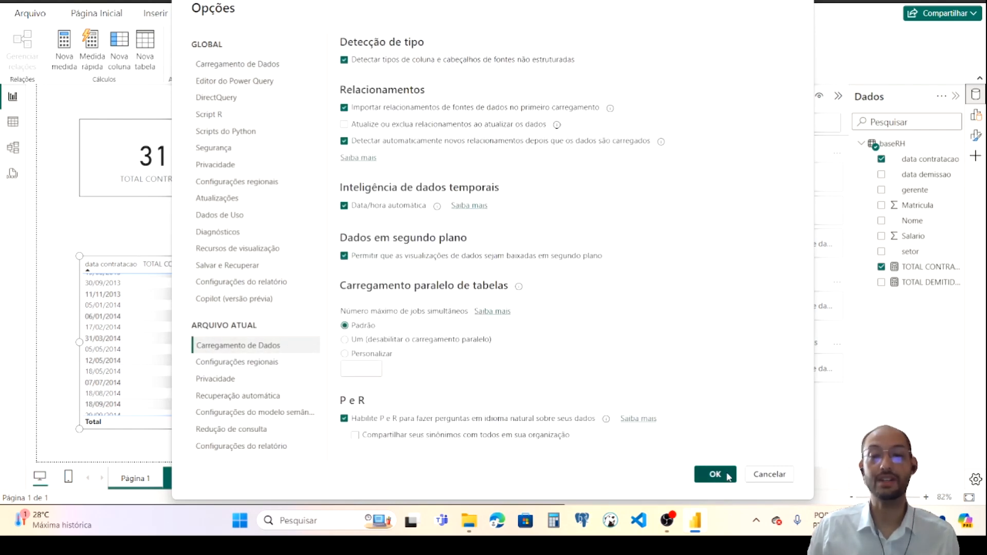
{"action": "left_click", "coordinate": [715, 474]}
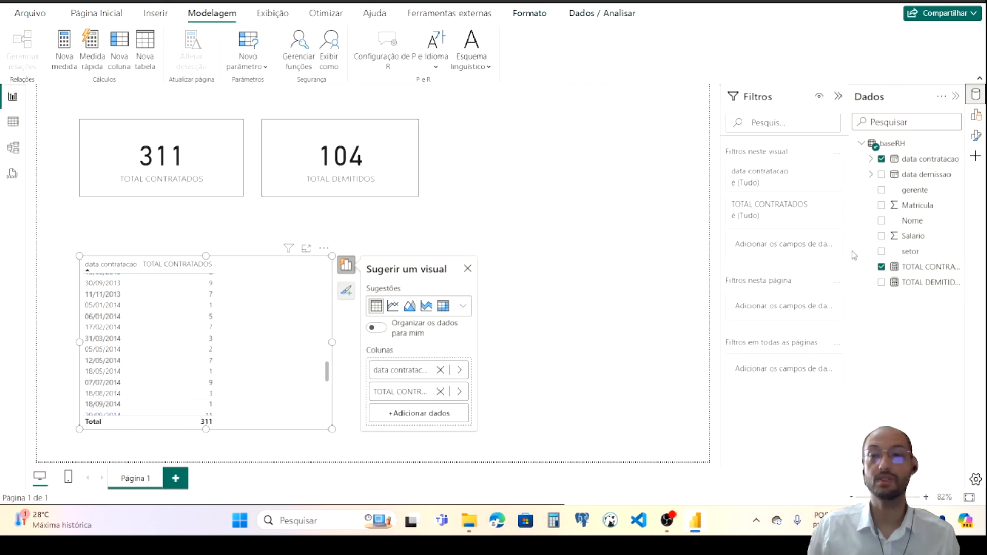
Replace the plain data contratacao column in the table visual with its date hierarchy and view the field's date options
{"action": "left_click", "coordinate": [440, 370]}
{"action": "left_click_drag", "start_coordinate": [936, 159], "coordinate": [221, 310]}
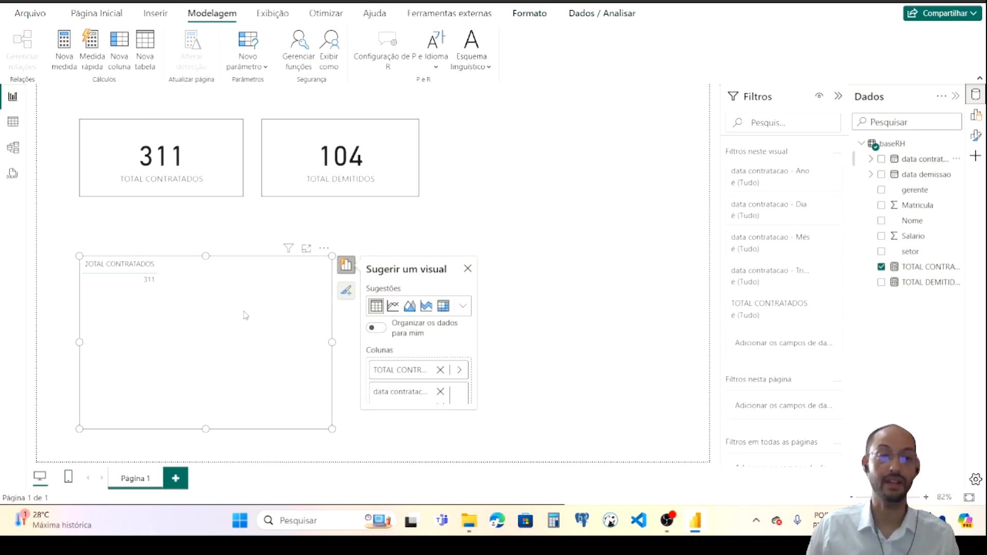
{"action": "left_click", "coordinate": [459, 422]}
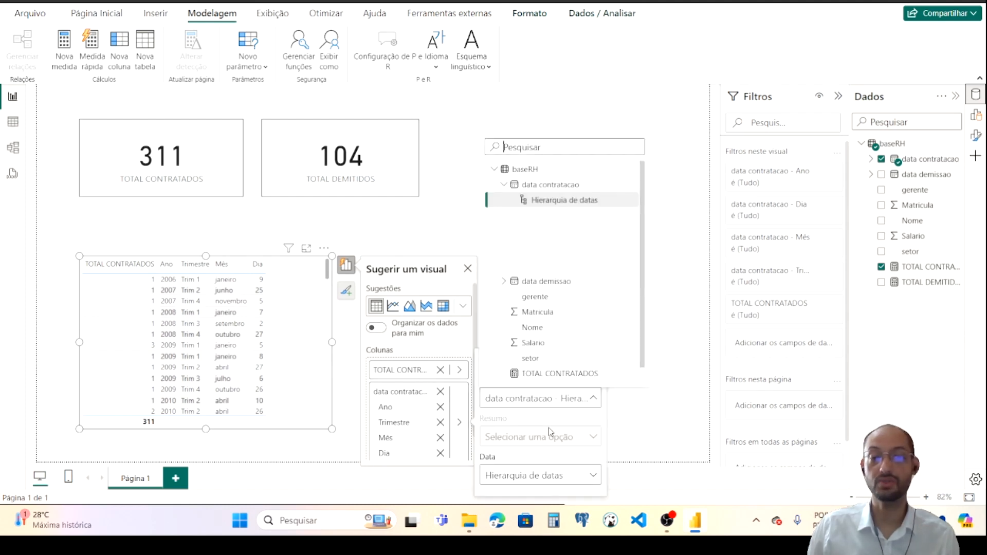
{"action": "left_click", "coordinate": [569, 428]}
{"action": "left_click", "coordinate": [566, 474]}
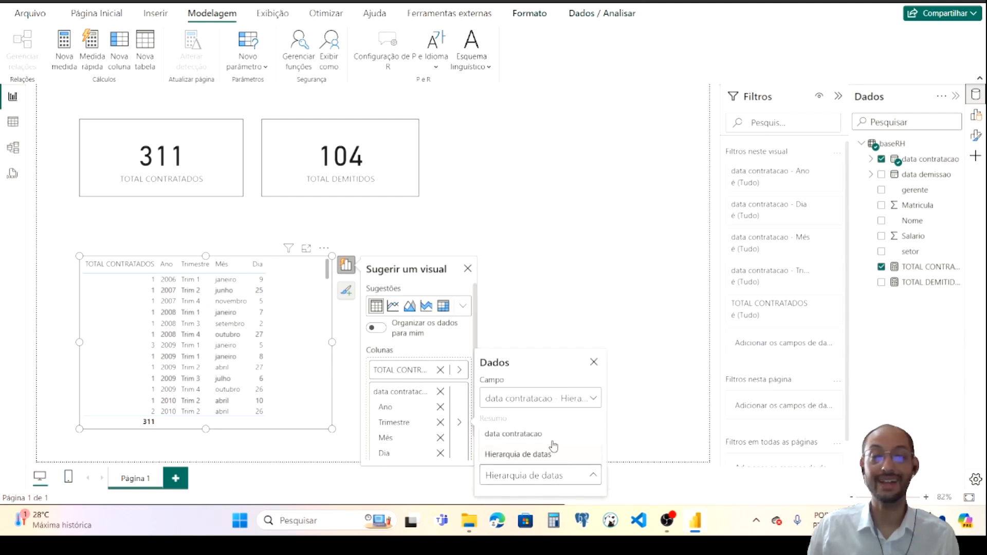
Keep only Mês from the data contratacao hierarchy in the table and place it ahead of TOTAL CONTRATADOS
{"action": "left_click", "coordinate": [441, 408]}
{"action": "left_click", "coordinate": [441, 407]}
{"action": "left_click", "coordinate": [440, 408]}
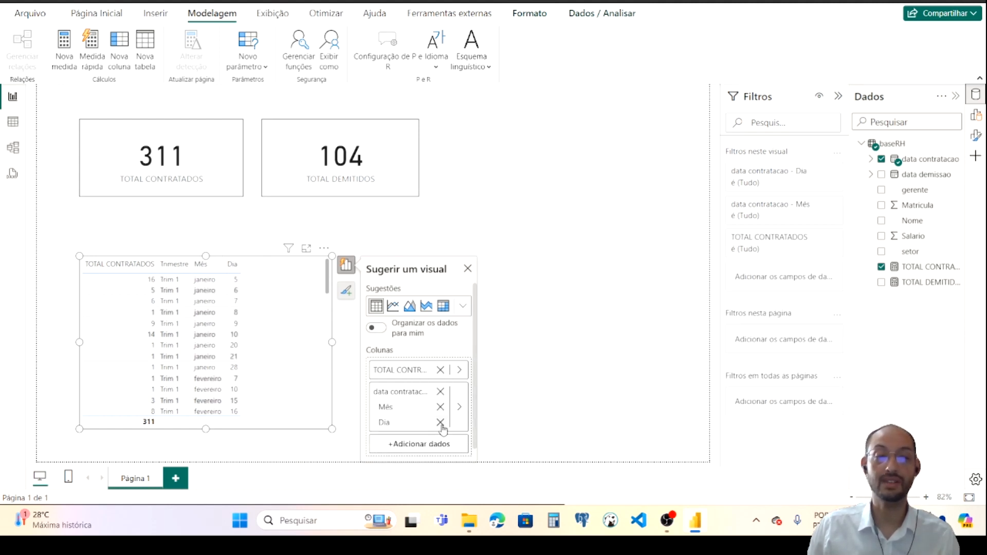
{"action": "left_click", "coordinate": [440, 422]}
{"action": "left_click_drag", "start_coordinate": [422, 381], "coordinate": [406, 427]}
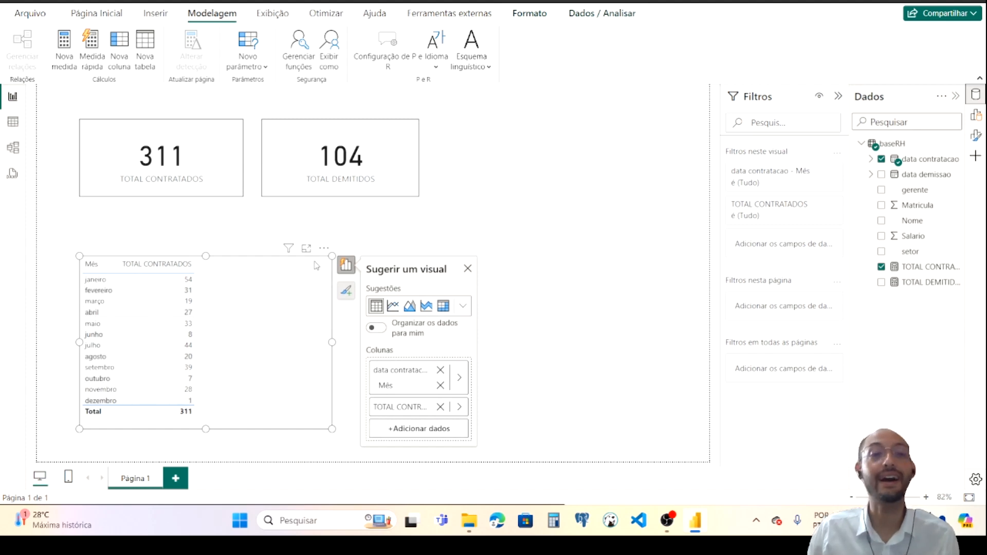
Move the monthly table closer to the cards and add the TOTAL DEMITIDOS measure to it
{"action": "left_click", "coordinate": [545, 209]}
{"action": "left_click_drag", "start_coordinate": [308, 308], "coordinate": [295, 287]}
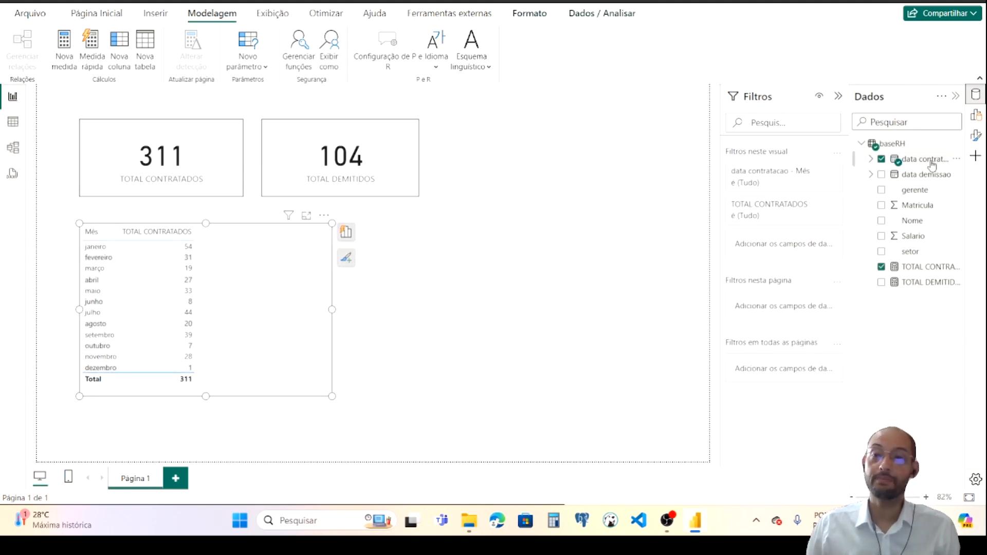
{"action": "left_click_drag", "start_coordinate": [935, 283], "coordinate": [288, 295]}
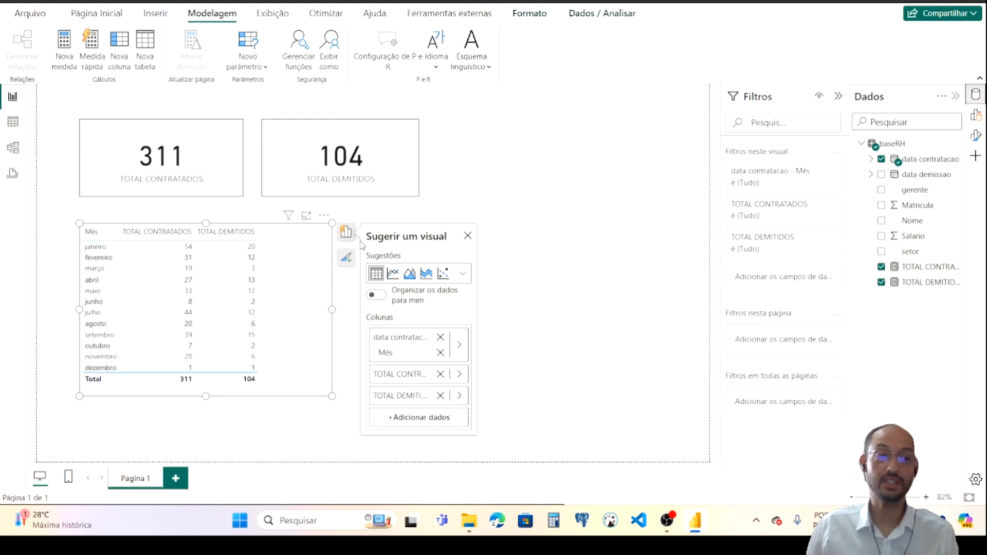
{"action": "left_click", "coordinate": [526, 140]}
Check the data demissao values in the baseRH data table, and return to the report page
{"action": "left_click", "coordinate": [13, 122]}
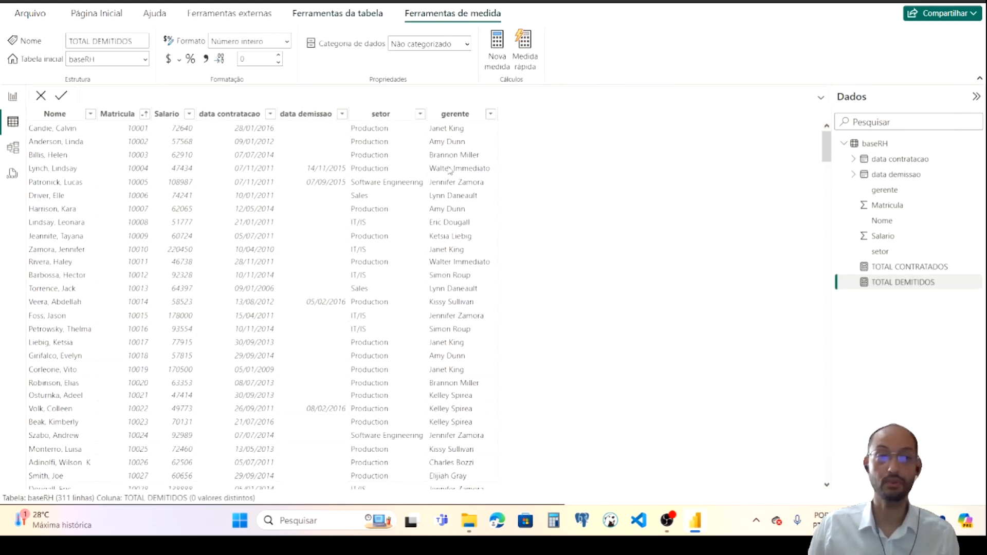
{"action": "left_click", "coordinate": [338, 173]}
{"action": "left_click", "coordinate": [13, 97]}
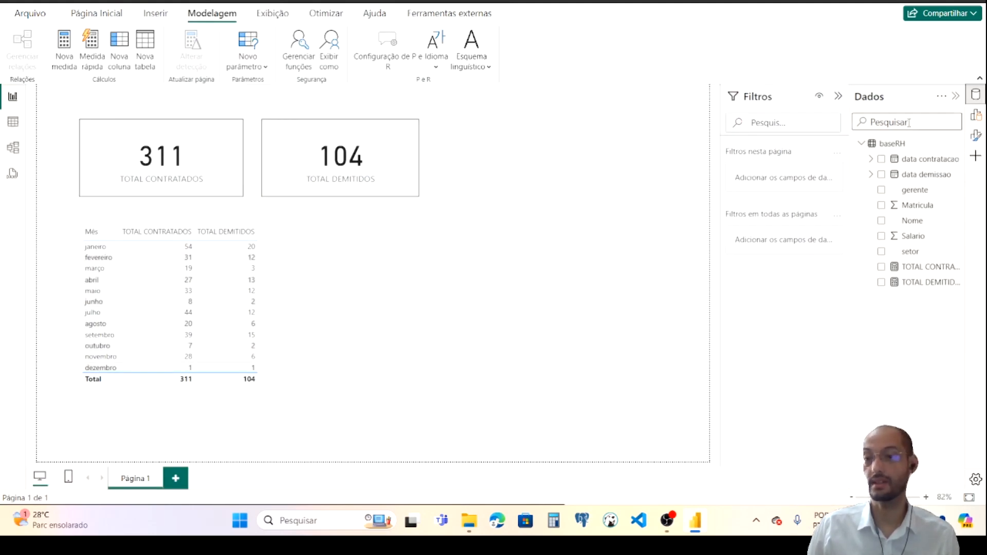
Create a data contratacao slicer beside the cards, keeping only the Ano level of the hierarchy
{"action": "left_click_drag", "start_coordinate": [926, 165], "coordinate": [621, 150]}
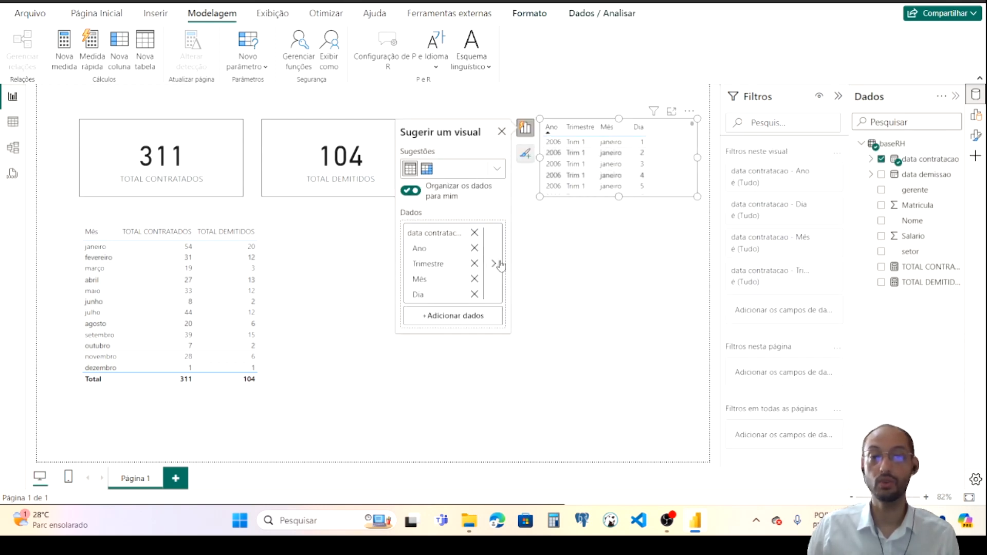
{"action": "left_click", "coordinate": [474, 263]}
{"action": "left_click", "coordinate": [475, 263]}
{"action": "left_click", "coordinate": [474, 264]}
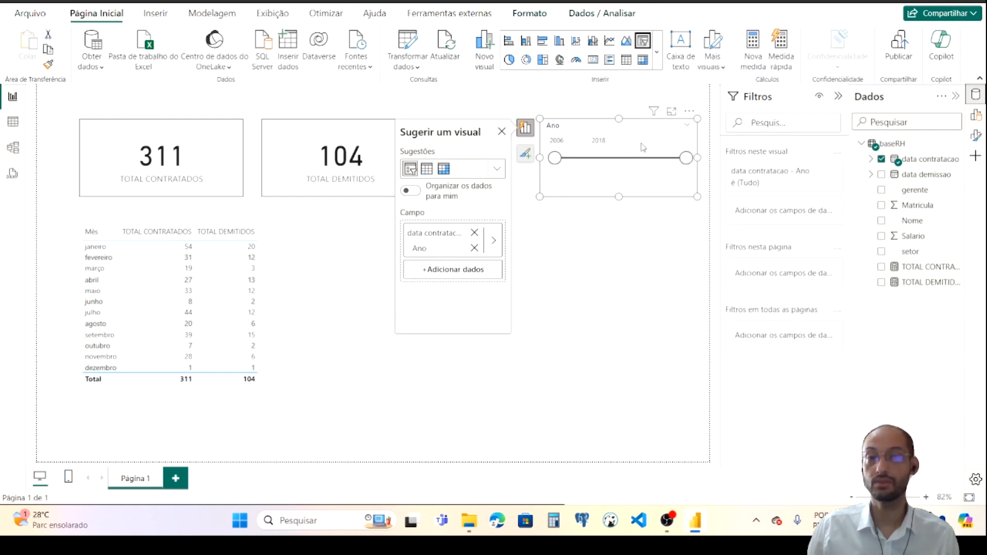
Restrict the Ano slicer to 2015 and select the monthly table
{"action": "left_click_drag", "start_coordinate": [686, 157], "coordinate": [655, 158]}
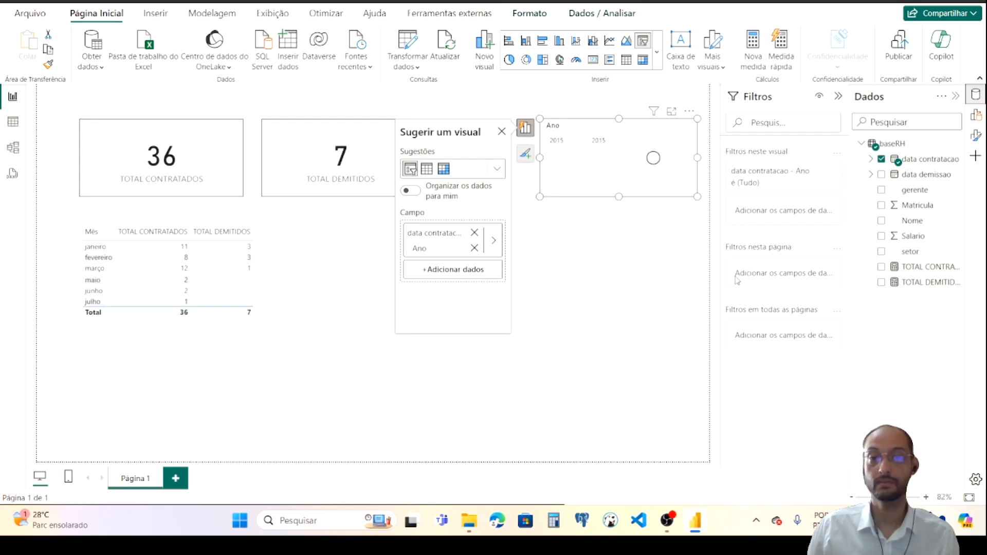
{"action": "left_click", "coordinate": [633, 265]}
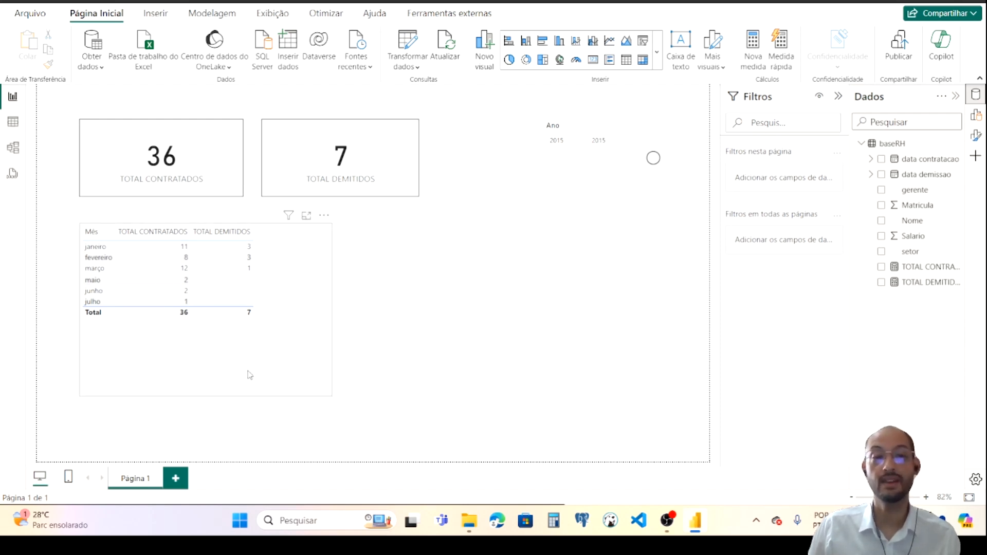
{"action": "left_click", "coordinate": [302, 371]}
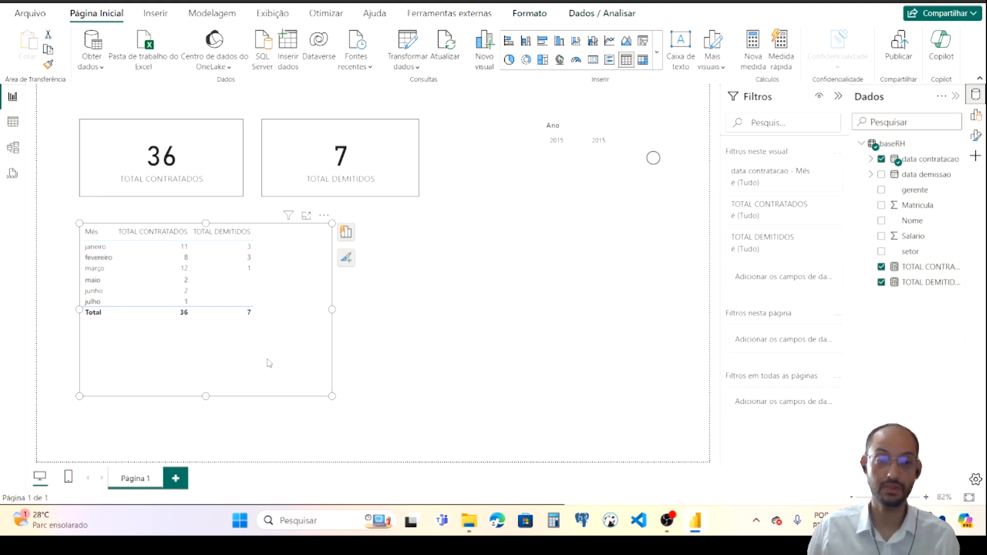
In the baseRH data table, set a custom date filter on data contratacao for dates equal to or after 01/01/2015
{"action": "left_click", "coordinate": [13, 121]}
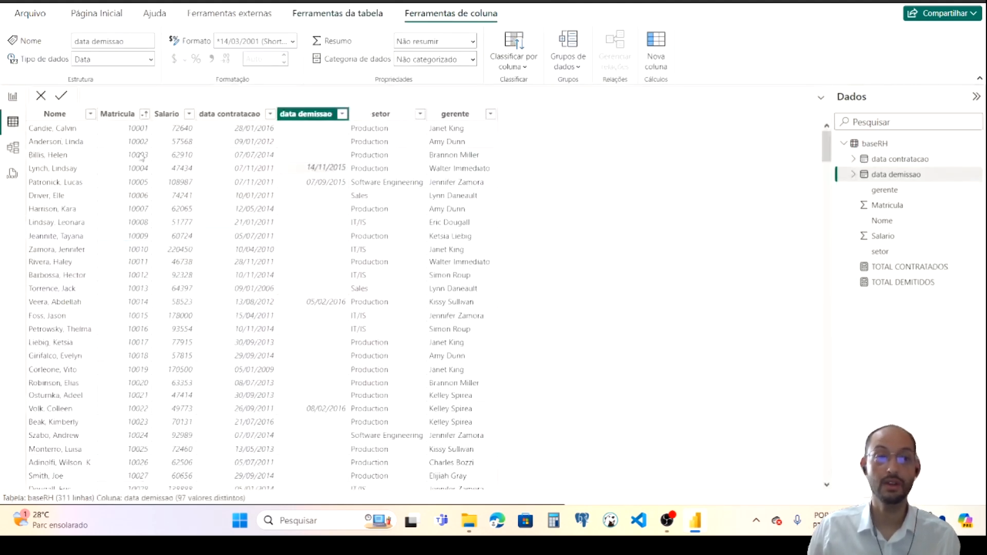
{"action": "left_click", "coordinate": [270, 114]}
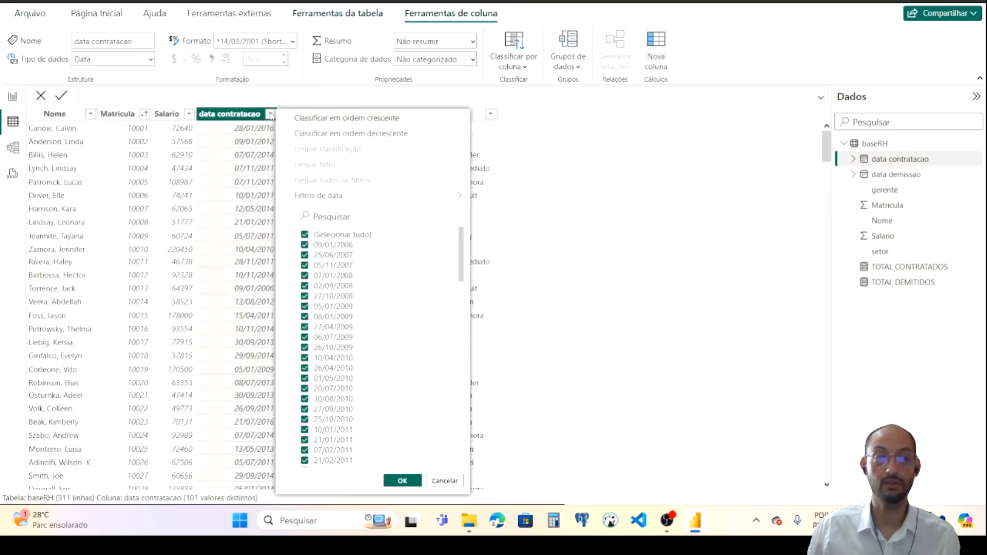
{"action": "mouse_move", "coordinate": [377, 204]}
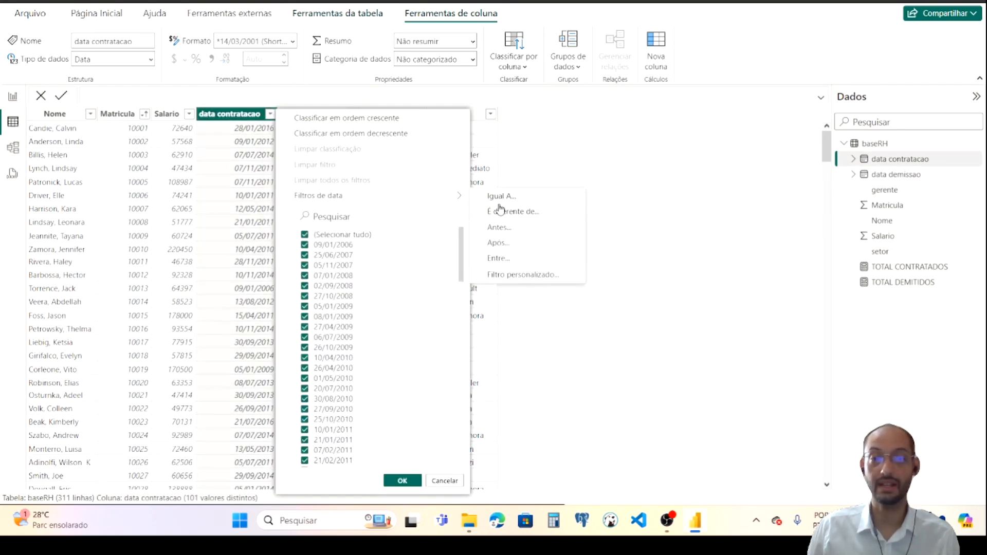
{"action": "left_click", "coordinate": [537, 272]}
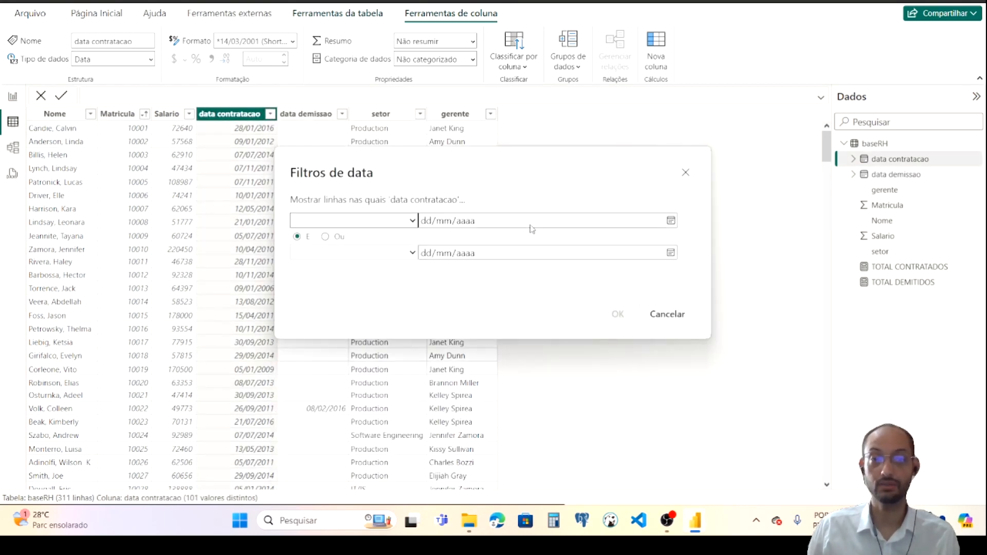
{"action": "left_click", "coordinate": [421, 222]}
{"action": "left_click", "coordinate": [412, 220]}
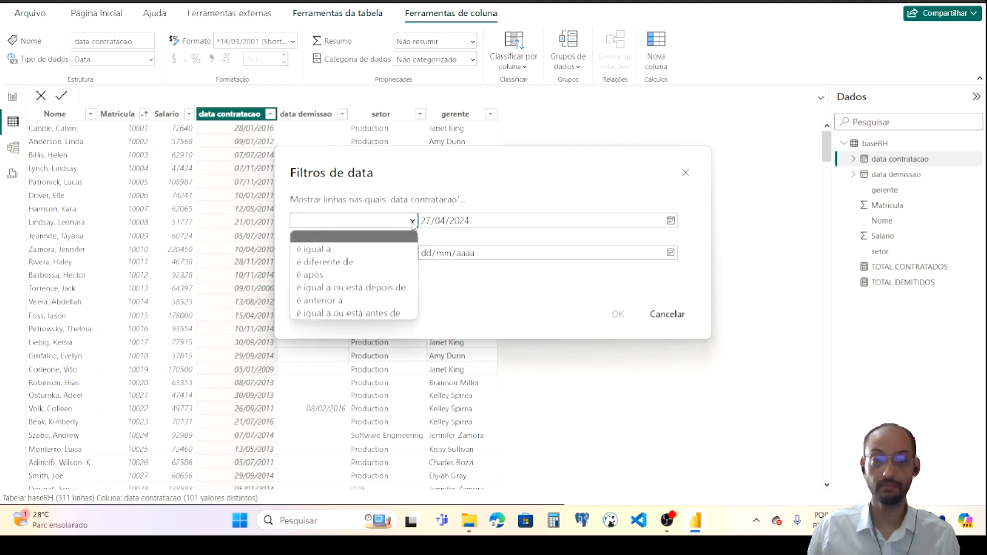
{"action": "left_click", "coordinate": [387, 290]}
{"action": "left_click", "coordinate": [434, 224]}
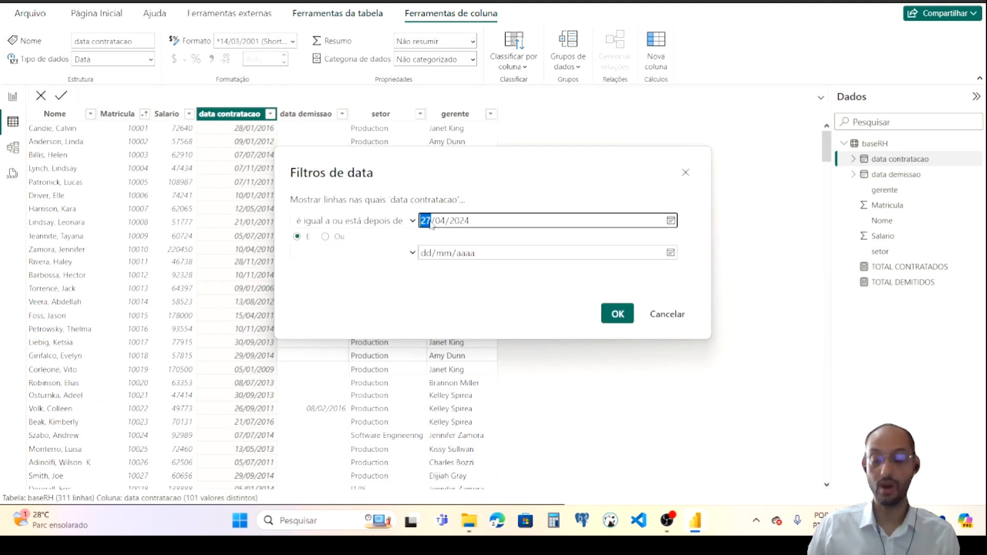
{"action": "type", "text": "01/"}
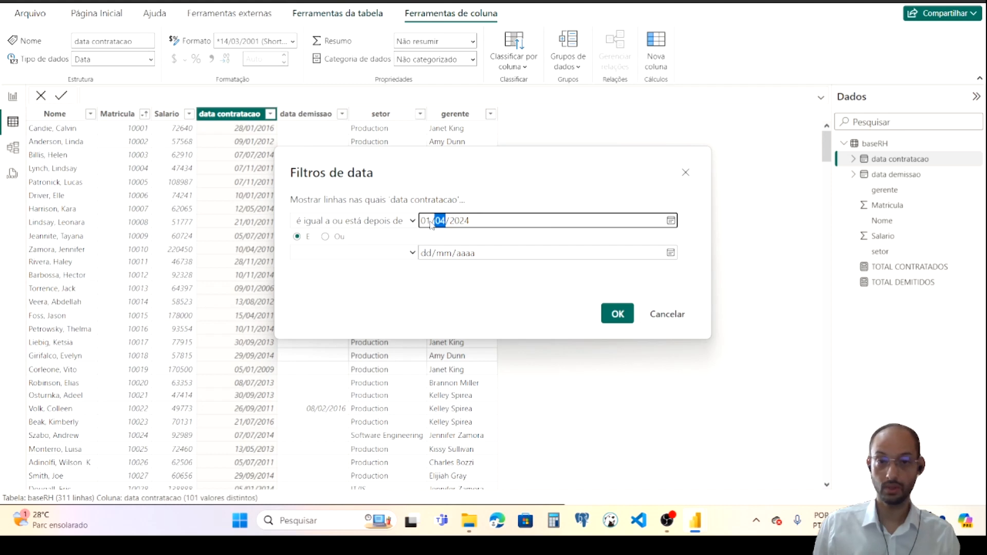
{"action": "type", "text": "01"}
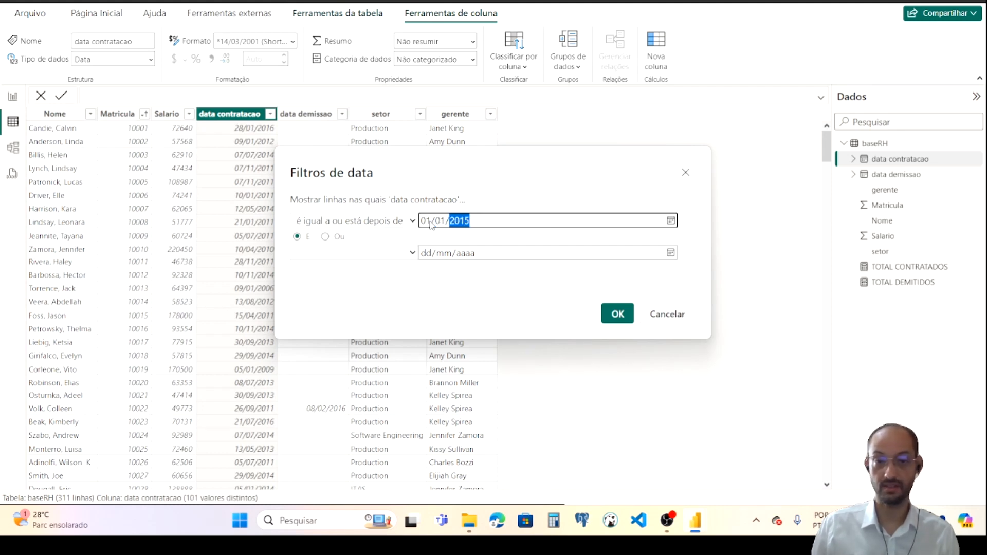
Add a second filter condition for dates equal to or before 31/12 of the same year, and apply the filter
{"action": "left_click", "coordinate": [379, 257]}
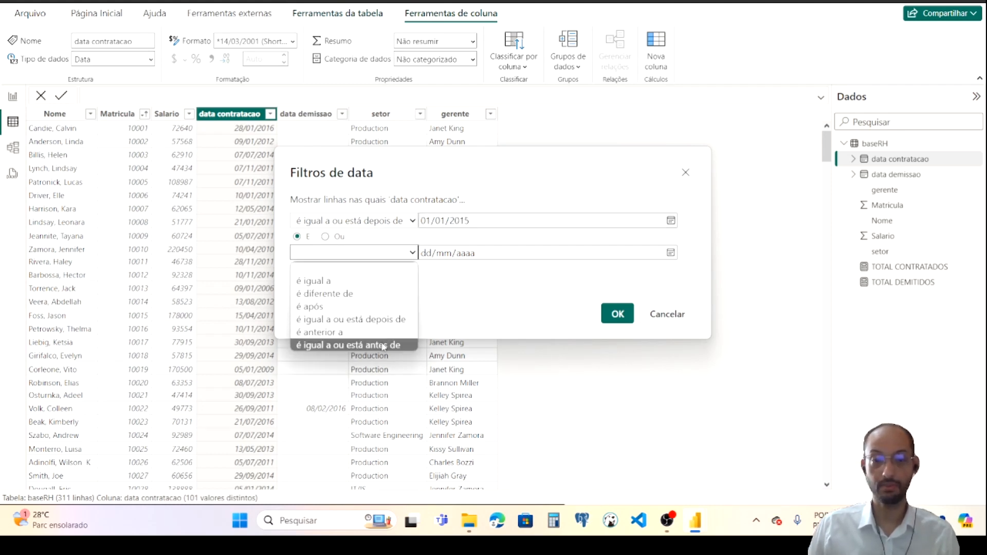
{"action": "left_click", "coordinate": [383, 345]}
{"action": "left_click", "coordinate": [431, 254]}
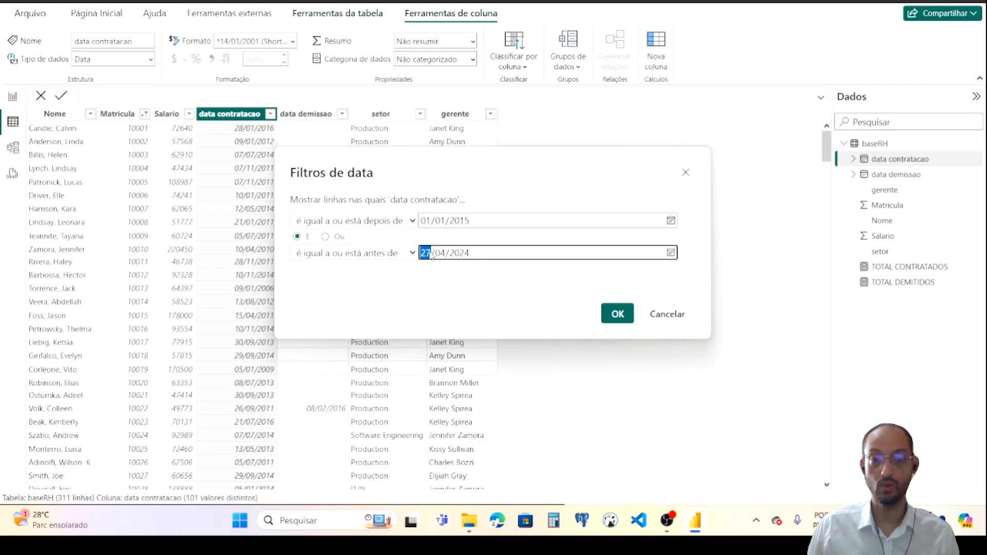
{"action": "type", "text": "3112"}
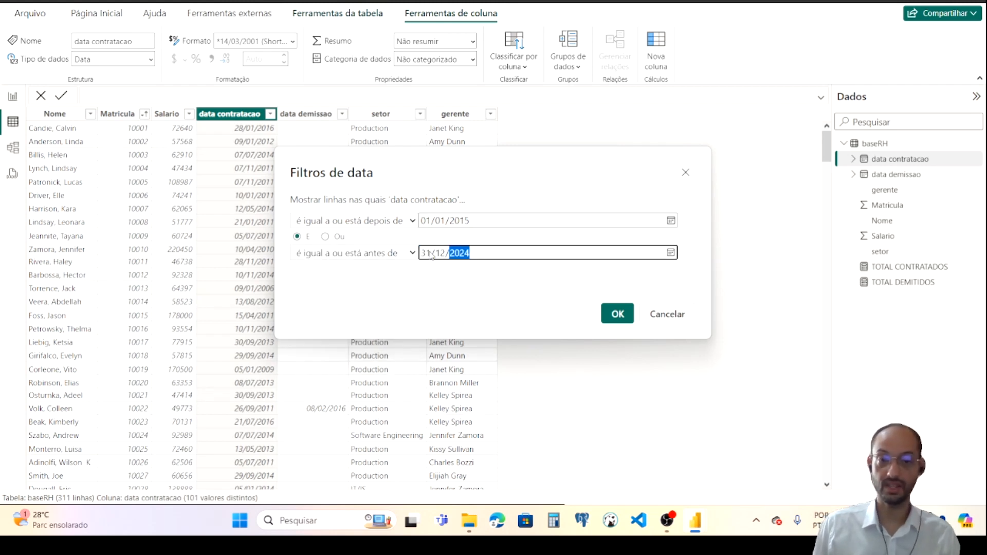
{"action": "left_click", "coordinate": [618, 314]}
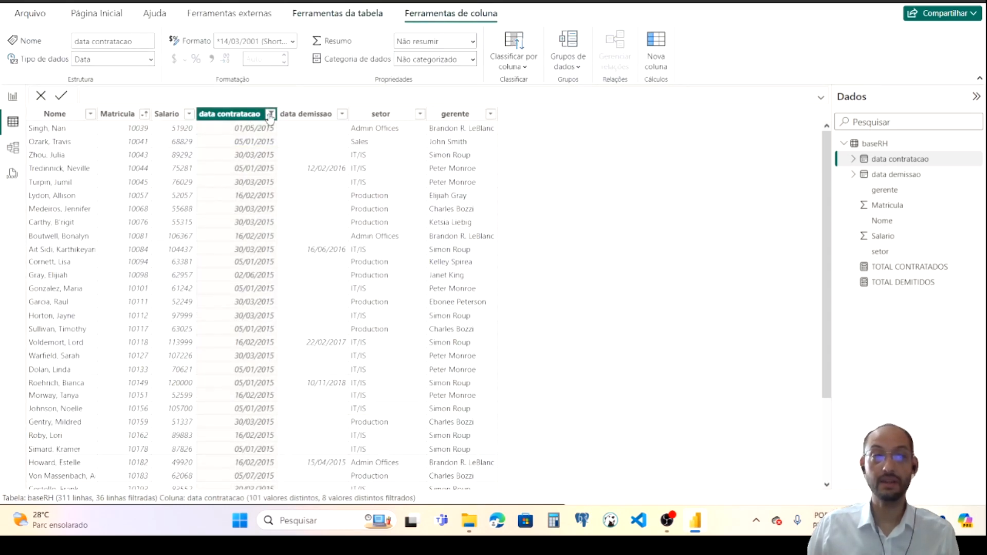
Clear the data contratacao filter and start a custom data demissao filter for dates equal to or after 01/01/2015
{"action": "left_click", "coordinate": [270, 114]}
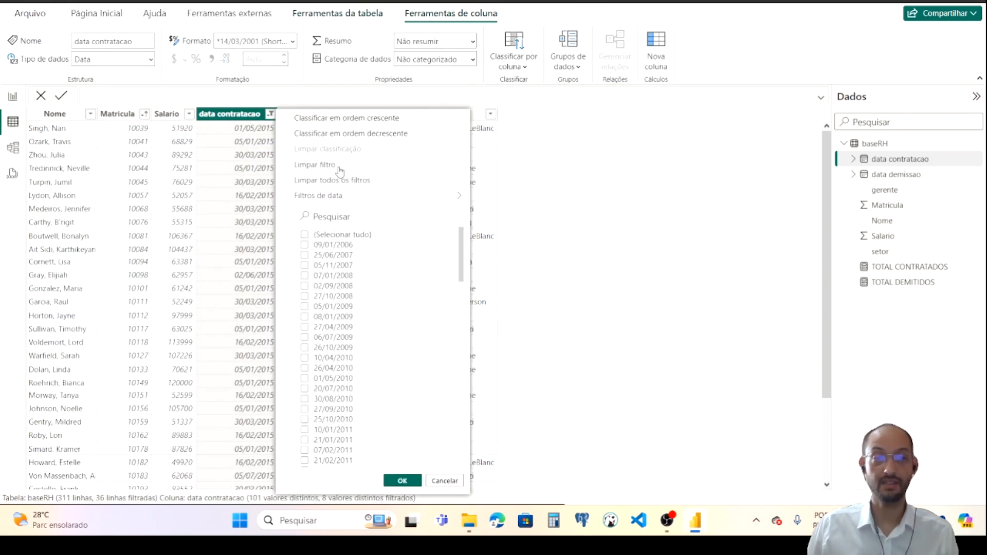
{"action": "left_click", "coordinate": [346, 167]}
{"action": "left_click", "coordinate": [342, 114]}
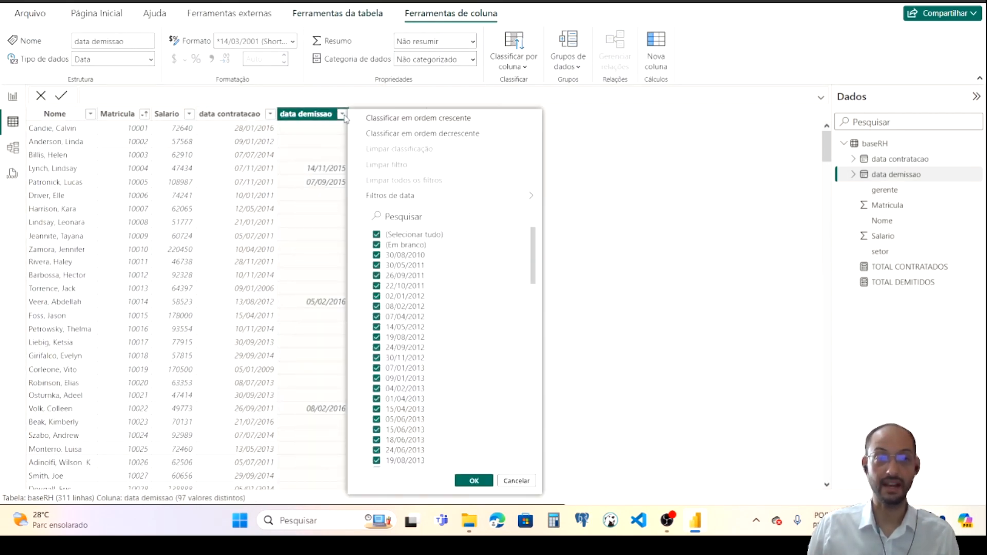
{"action": "mouse_move", "coordinate": [469, 198]}
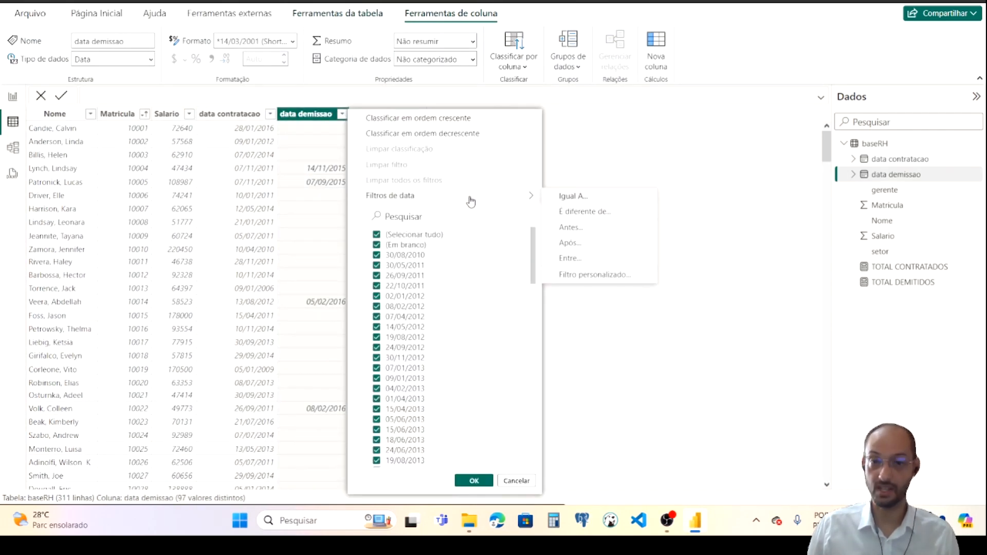
{"action": "left_click", "coordinate": [622, 275]}
{"action": "left_click", "coordinate": [385, 220]}
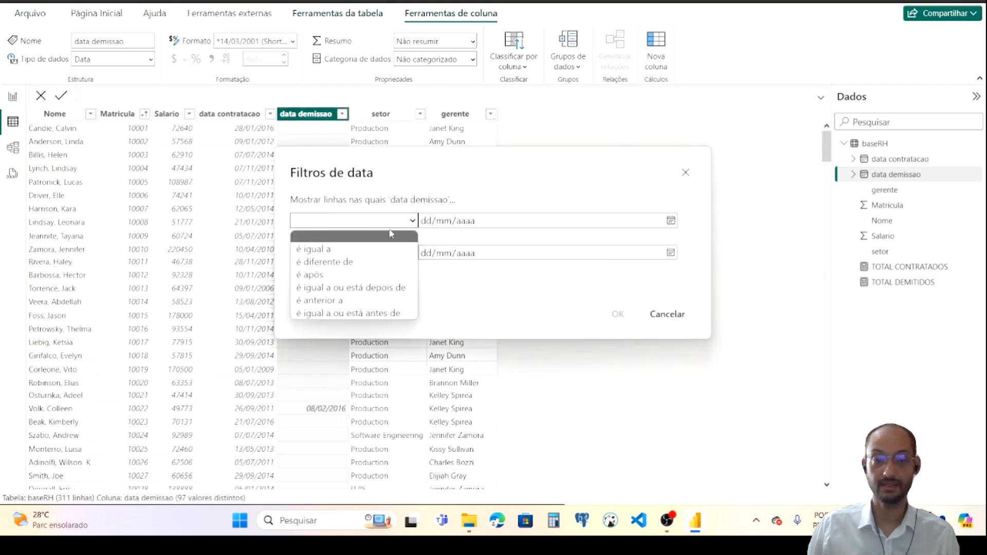
{"action": "left_click", "coordinate": [396, 287]}
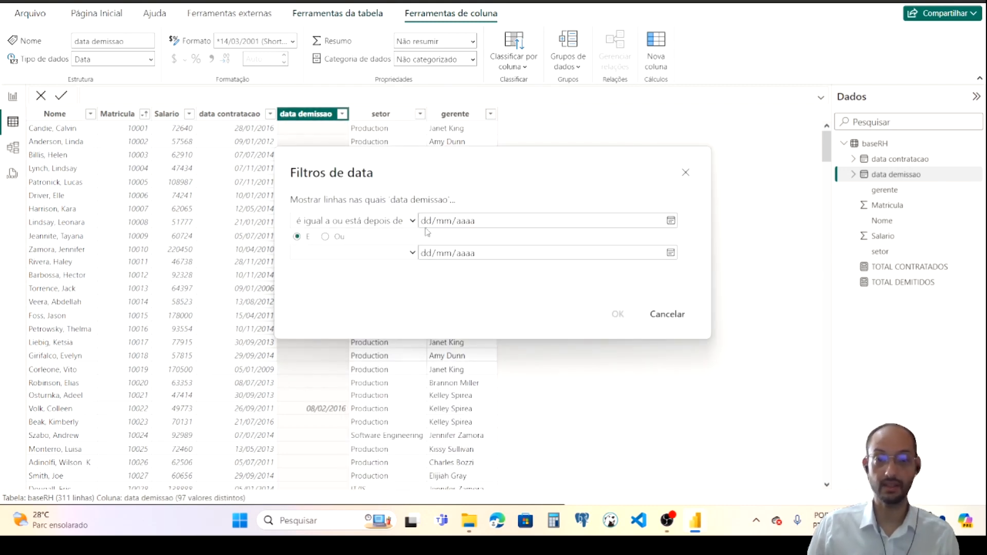
{"action": "left_click", "coordinate": [427, 227]}
{"action": "type", "text": "01/"}
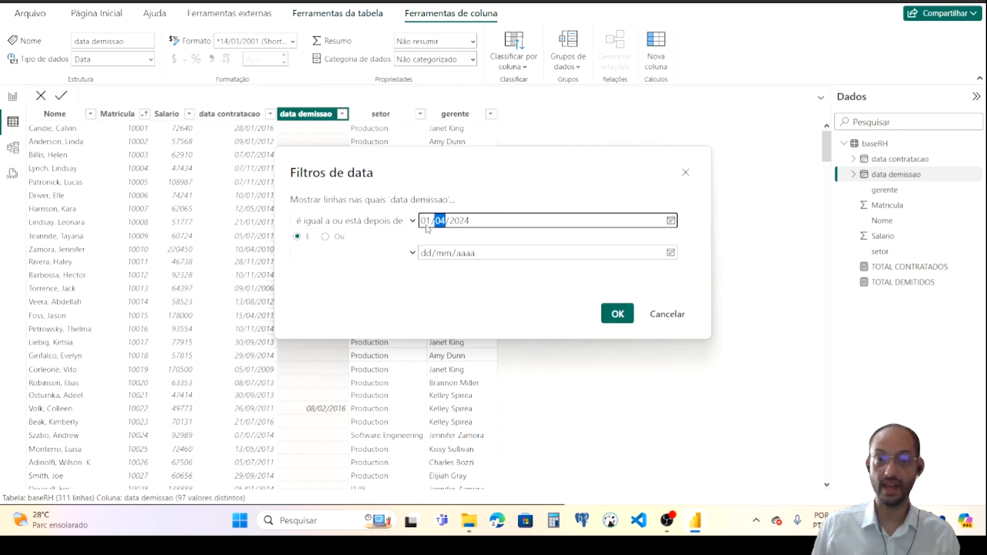
{"action": "type", "text": "01"}
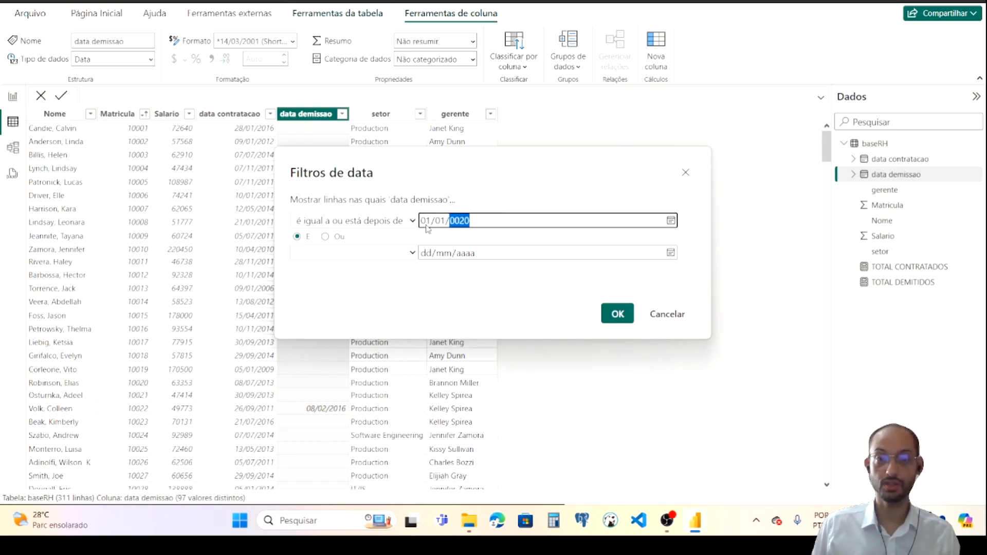
Add a second data demissao condition for dates equal to or before 01/12/2015, and apply the filter
{"action": "left_click", "coordinate": [410, 253]}
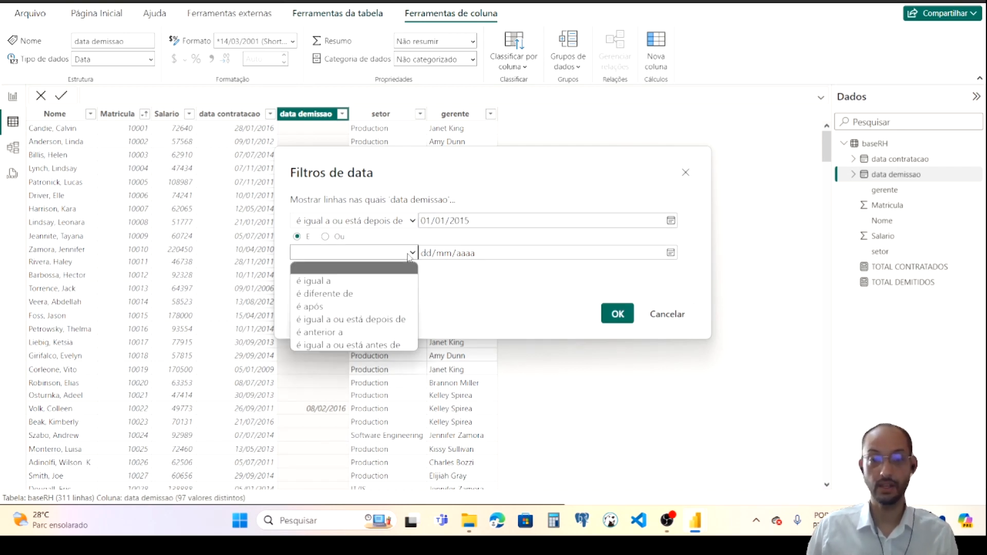
{"action": "left_click", "coordinate": [386, 346]}
{"action": "left_click", "coordinate": [453, 254]}
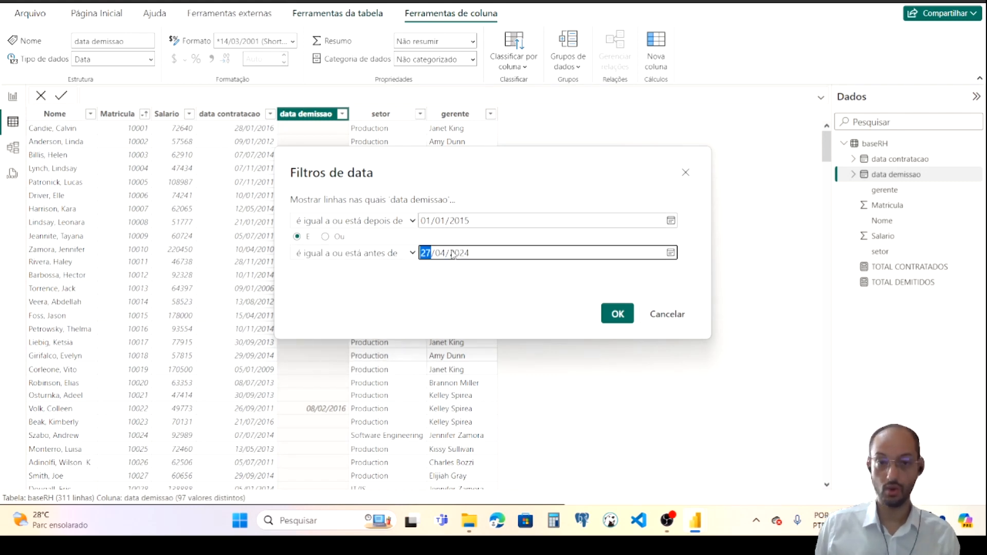
{"action": "type", "text": "01/"}
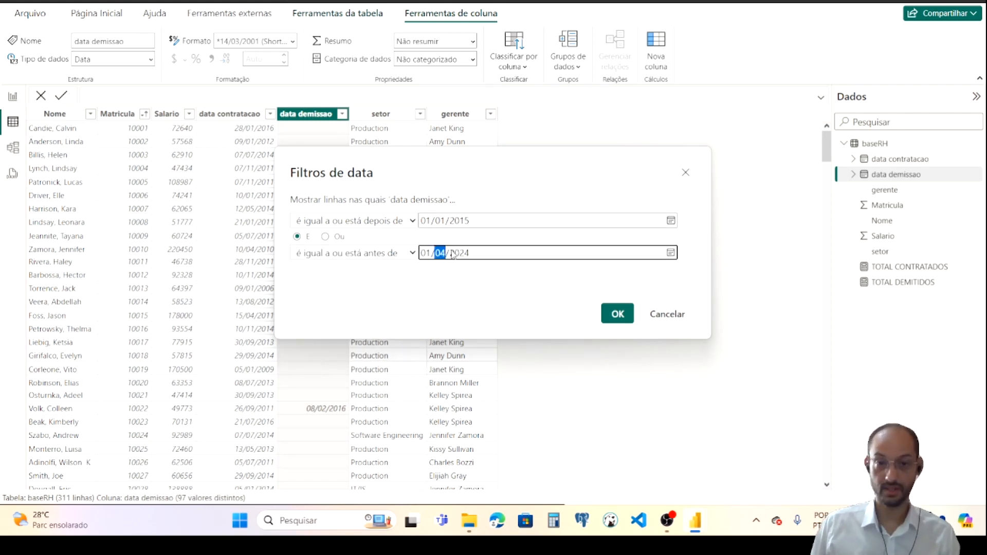
{"action": "type", "text": "12"}
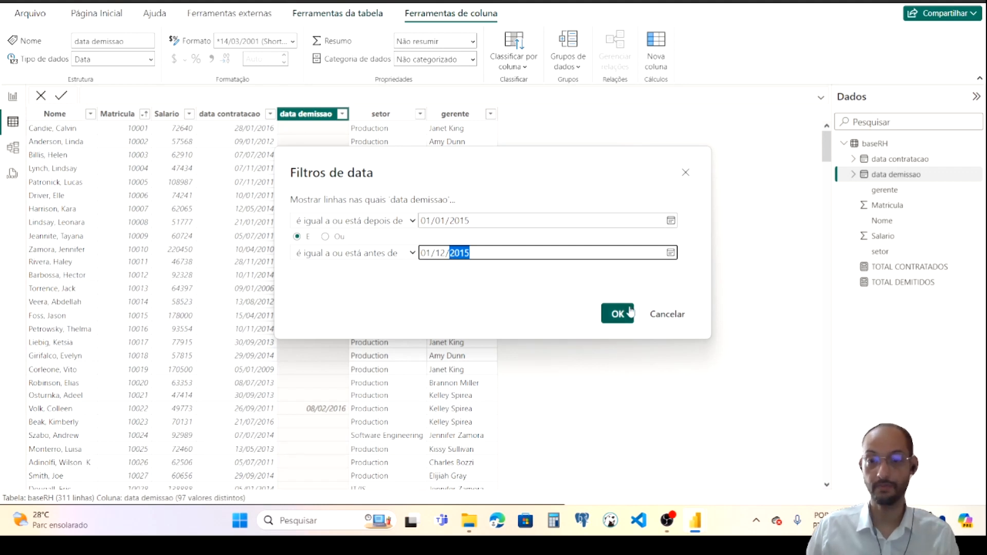
{"action": "left_click", "coordinate": [621, 314]}
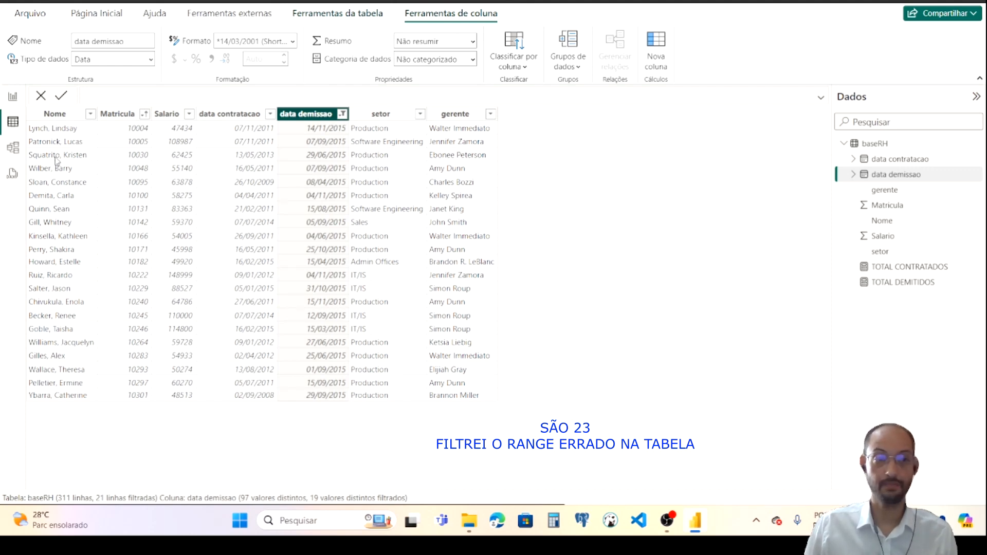
Back in the report, replace data contratacao with data demissao as the monthly table's first field and widen the table
{"action": "left_click", "coordinate": [13, 96]}
{"action": "left_click", "coordinate": [351, 167]}
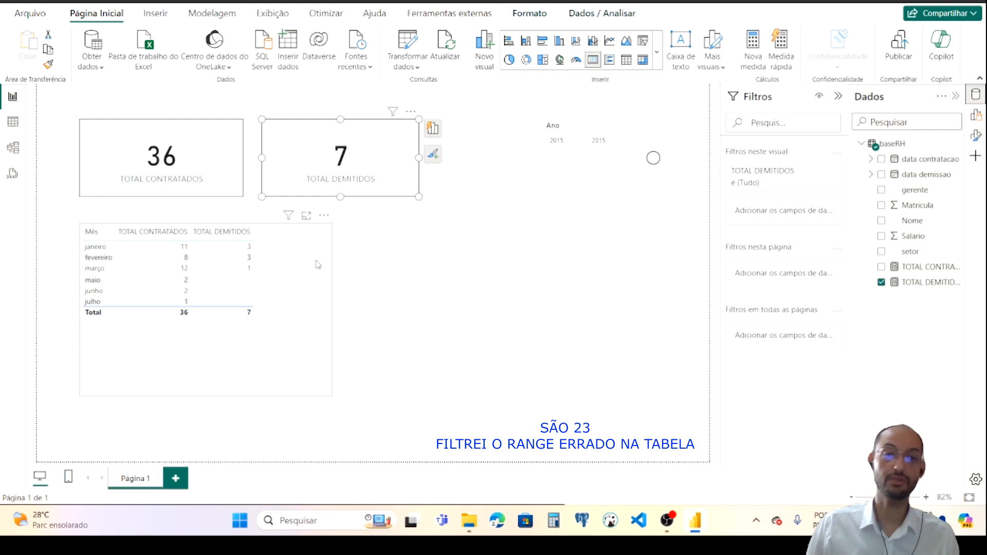
{"action": "left_click", "coordinate": [318, 265]}
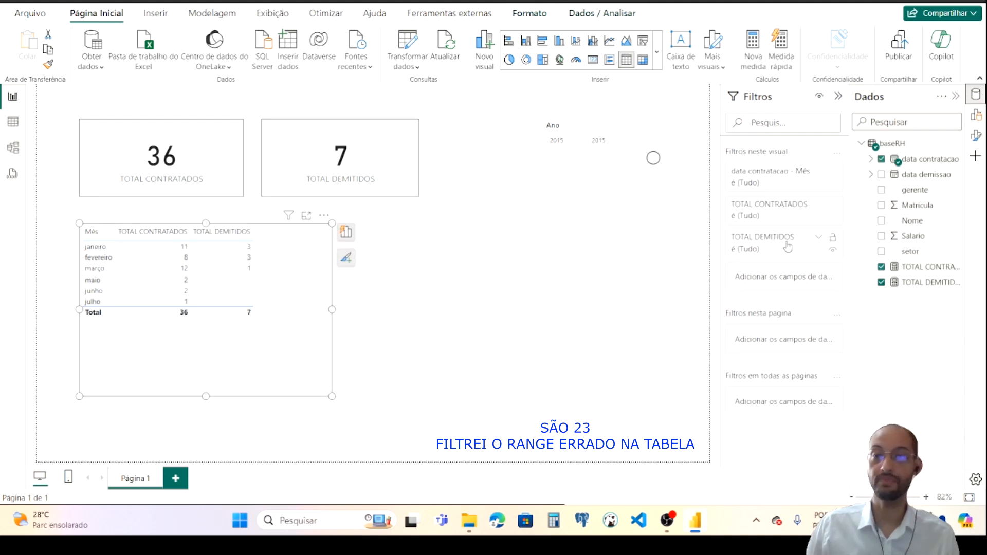
{"action": "left_click", "coordinate": [345, 234]}
{"action": "left_click", "coordinate": [440, 344]}
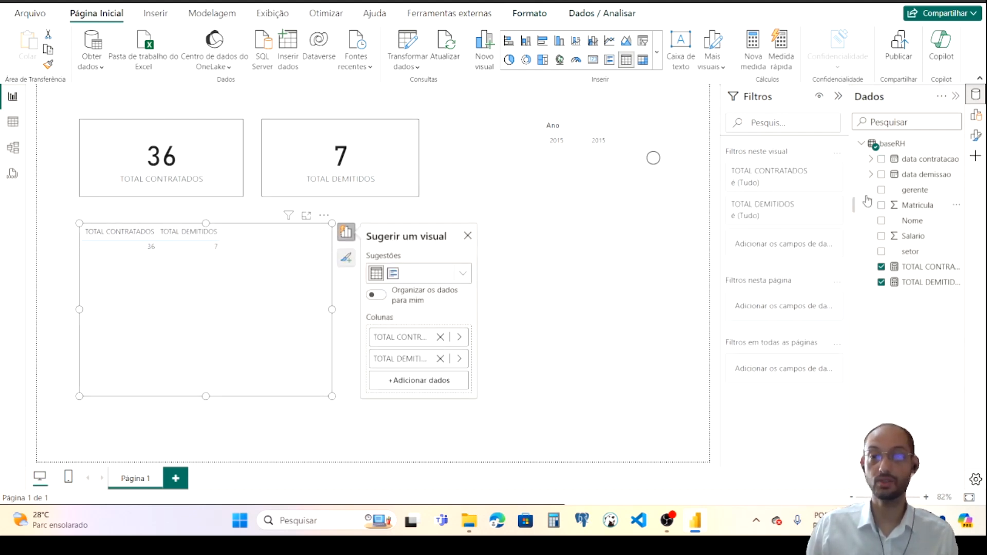
{"action": "left_click_drag", "start_coordinate": [906, 175], "coordinate": [421, 331]}
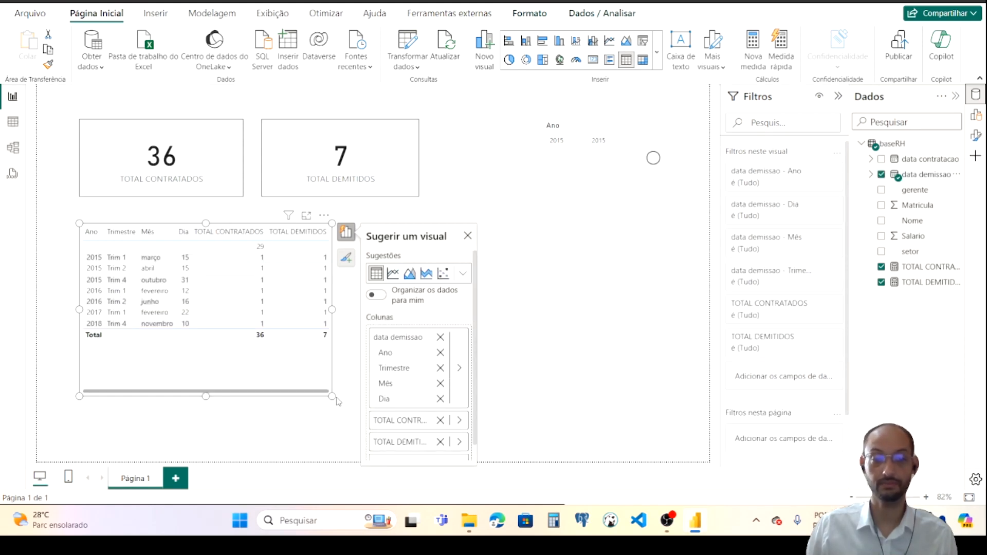
{"action": "left_click_drag", "start_coordinate": [332, 397], "coordinate": [401, 398]}
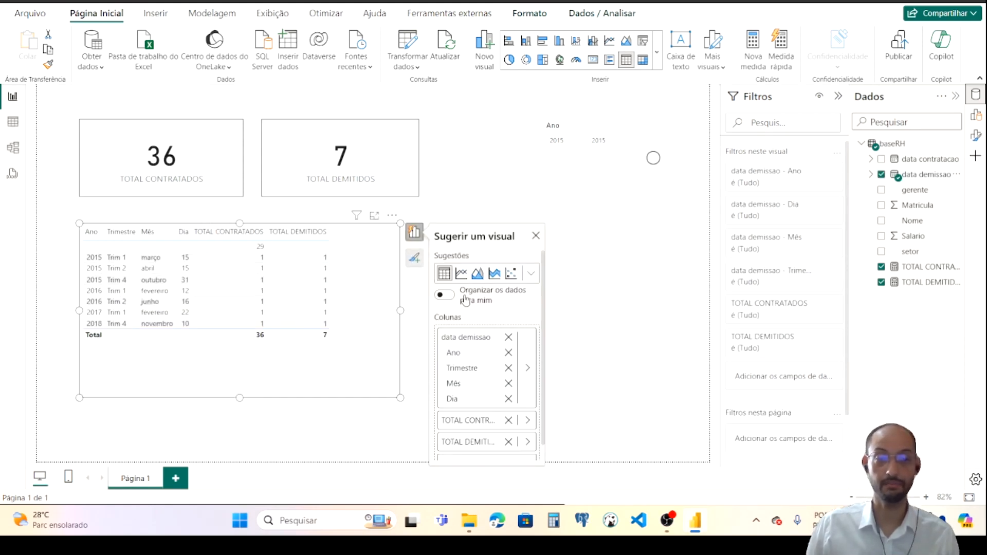
Remove the Trimestre, Mês and Dia levels from the table's data demissao hierarchy, keeping only Ano
{"action": "left_click", "coordinate": [527, 369]}
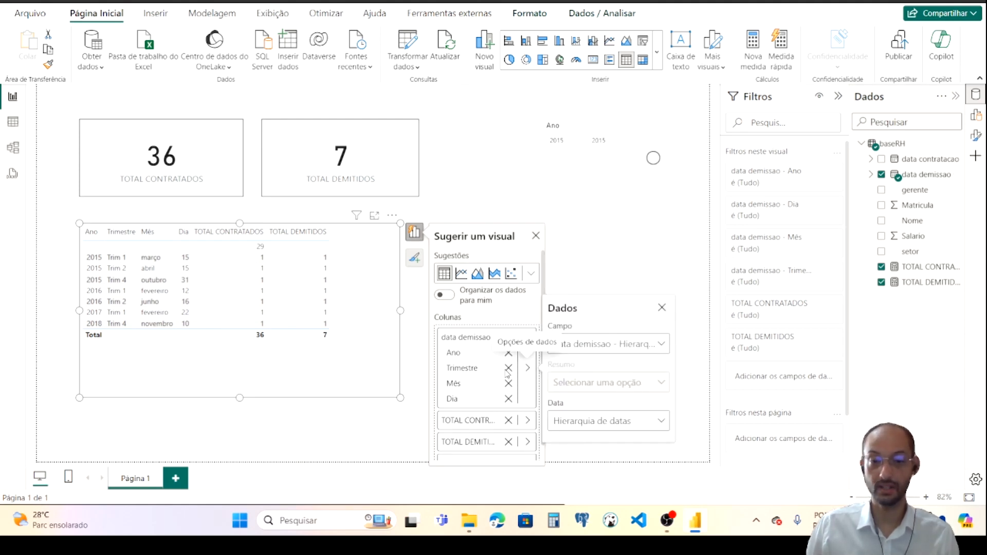
{"action": "left_click", "coordinate": [508, 370]}
{"action": "left_click", "coordinate": [508, 369]}
{"action": "left_click", "coordinate": [508, 369]}
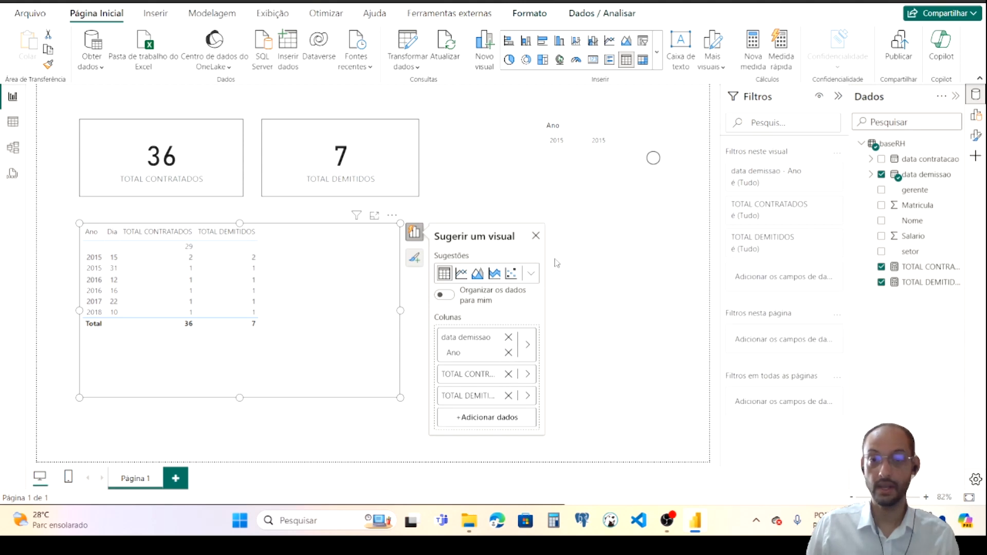
{"action": "left_click", "coordinate": [615, 210]}
Replace the Ano slicer's data contratacao field with data demissao
{"action": "left_click", "coordinate": [634, 128]}
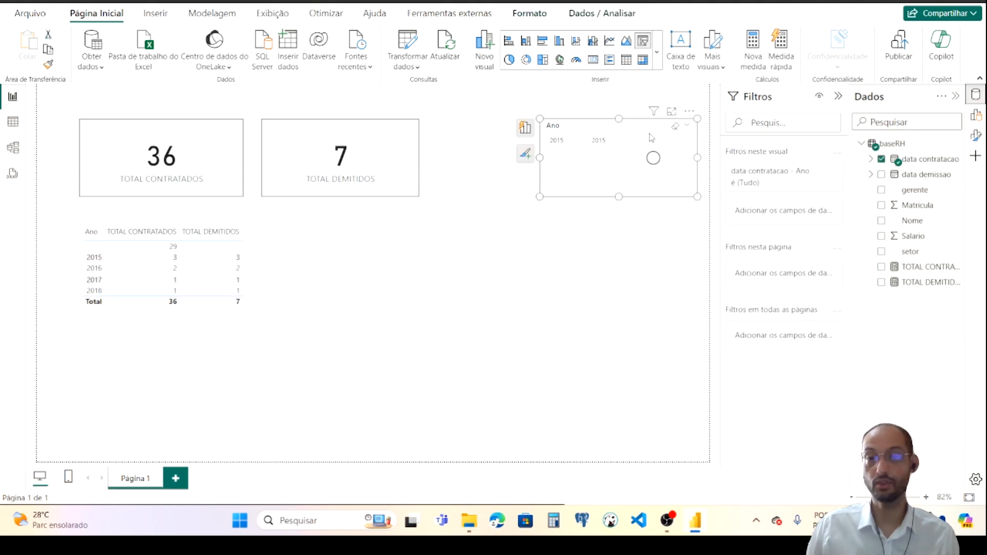
{"action": "left_click", "coordinate": [525, 127]}
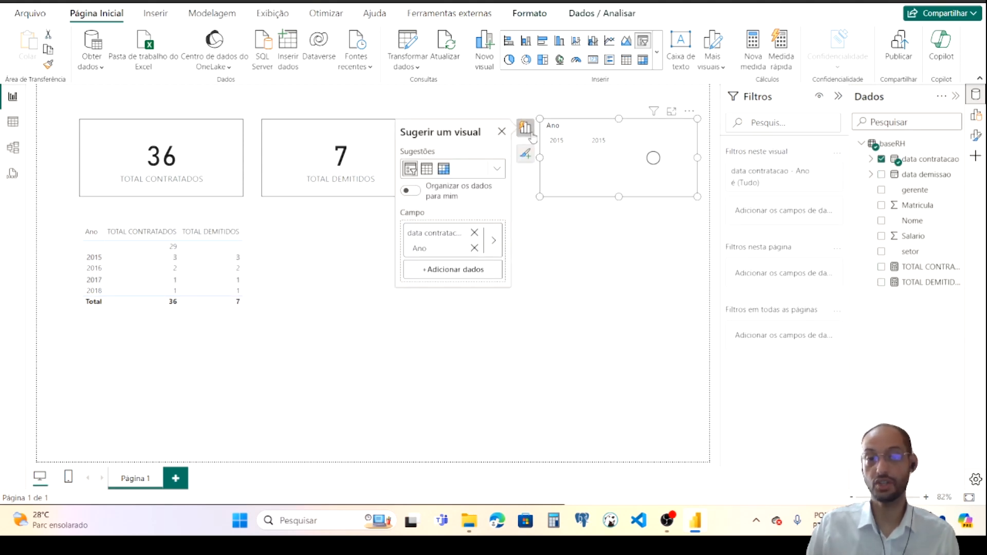
{"action": "left_click", "coordinate": [474, 232]}
{"action": "left_click_drag", "start_coordinate": [923, 175], "coordinate": [474, 232]}
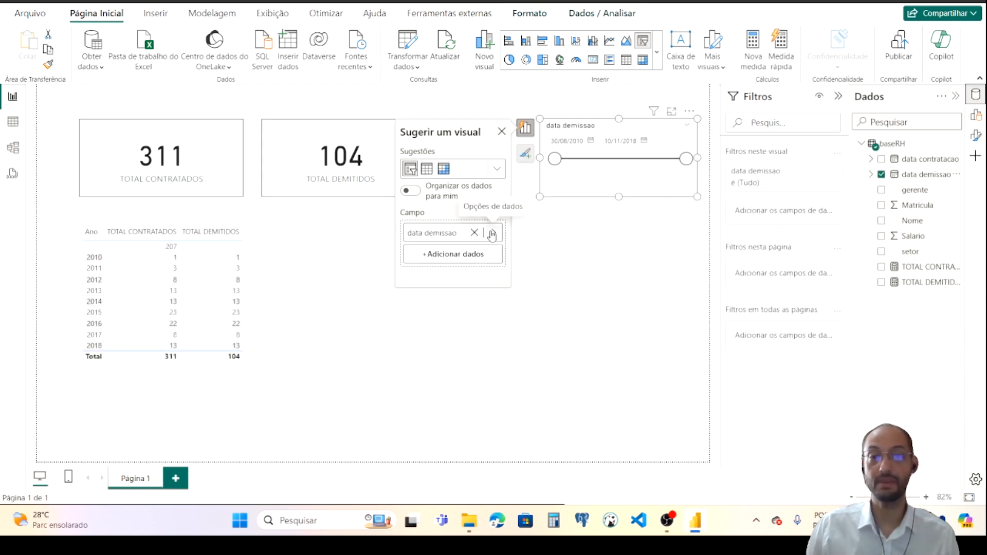
Switch the slicer's data demissao field to the date hierarchy and keep only its Ano level
{"action": "left_click", "coordinate": [492, 234]}
{"action": "left_click", "coordinate": [594, 202]}
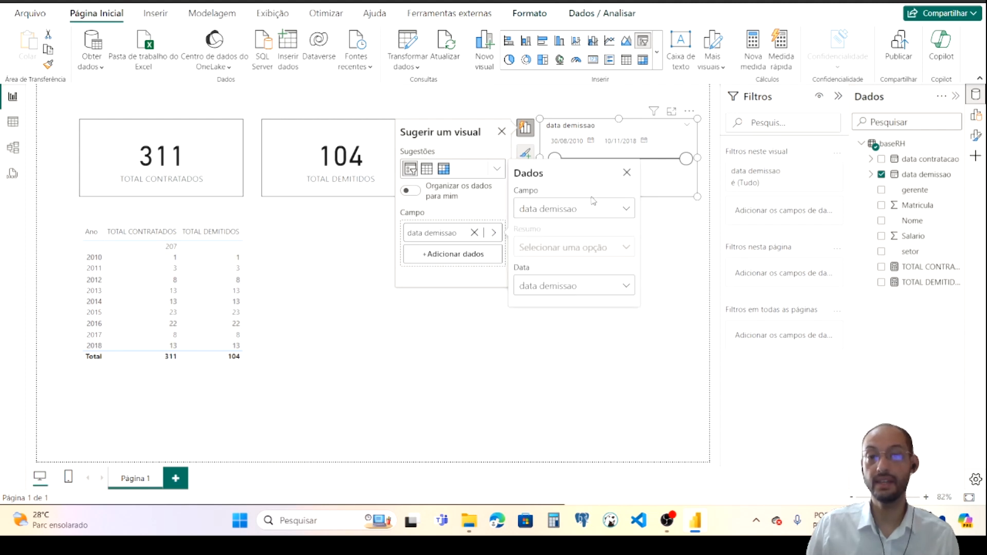
{"action": "left_click", "coordinate": [604, 297]}
{"action": "left_click", "coordinate": [600, 326]}
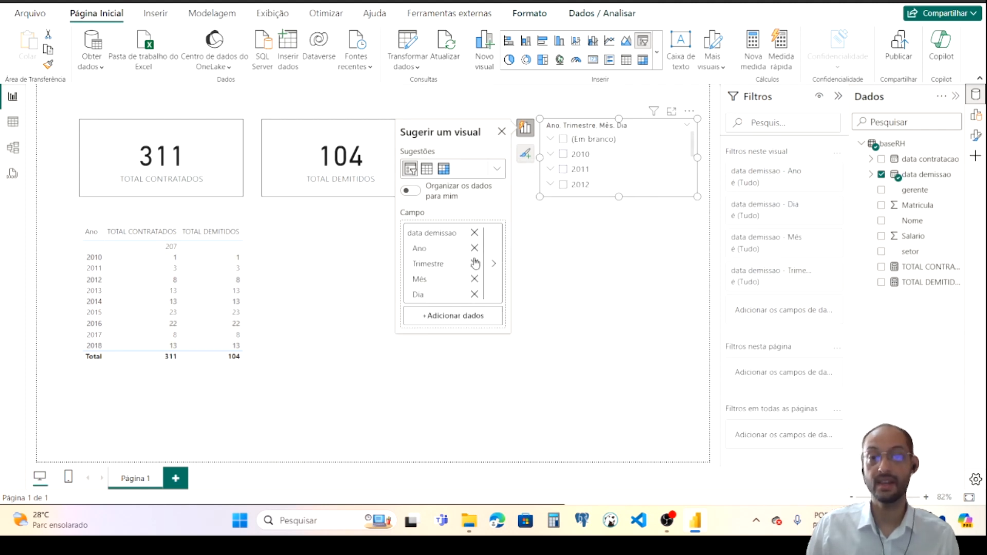
{"action": "left_click", "coordinate": [473, 263]}
{"action": "left_click", "coordinate": [474, 264]}
{"action": "left_click", "coordinate": [474, 263]}
Check the hired and dismissed totals for 2015 by selecting that year in the slicer, and clear the selection
{"action": "scroll", "coordinate": [592, 169], "scroll_direction": "down", "scroll_amount": 3}
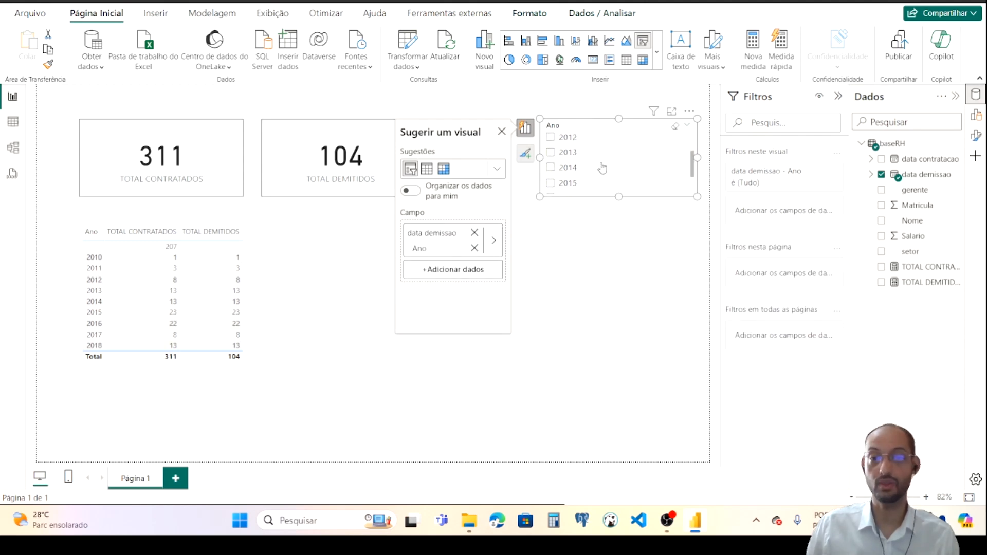
{"action": "left_click", "coordinate": [568, 142]}
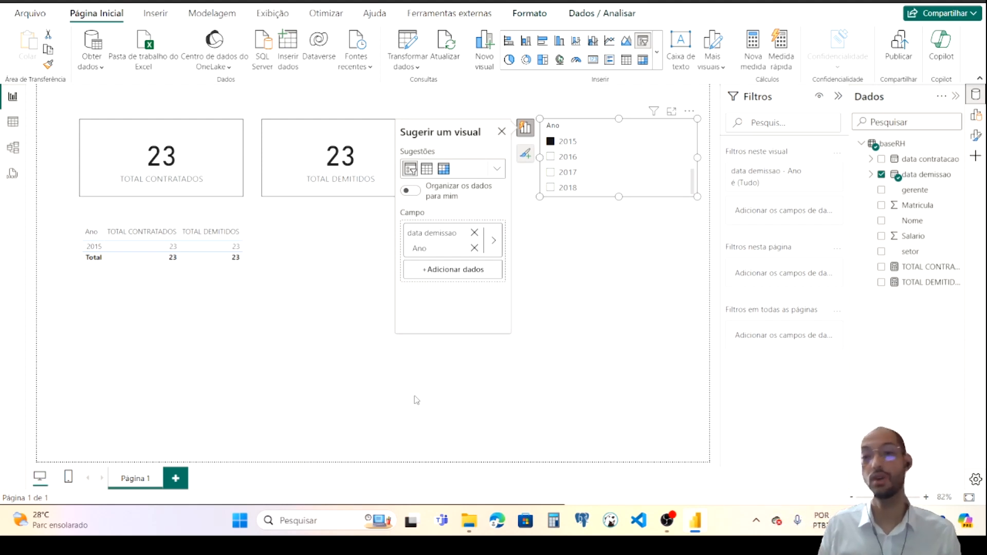
{"action": "left_click", "coordinate": [550, 141]}
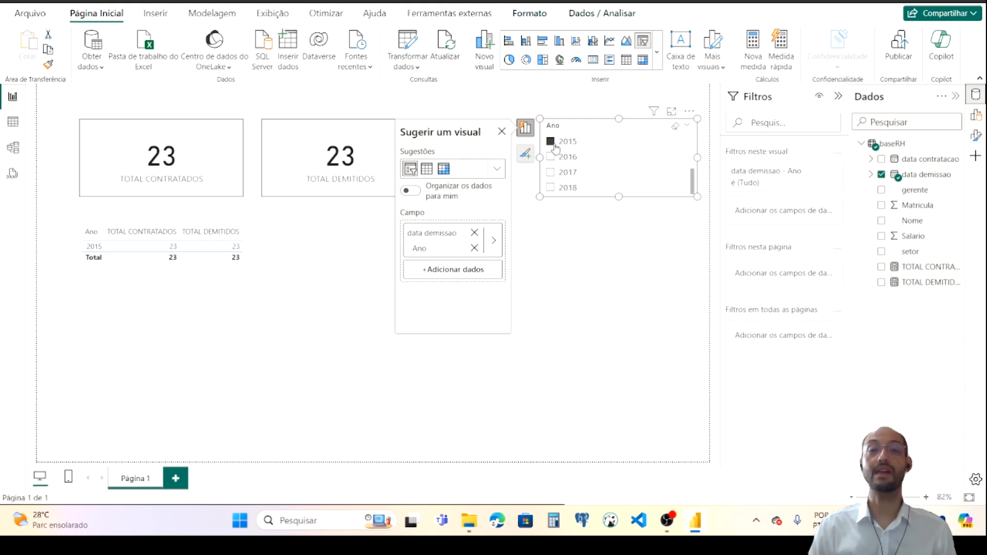
{"action": "left_click", "coordinate": [663, 306]}
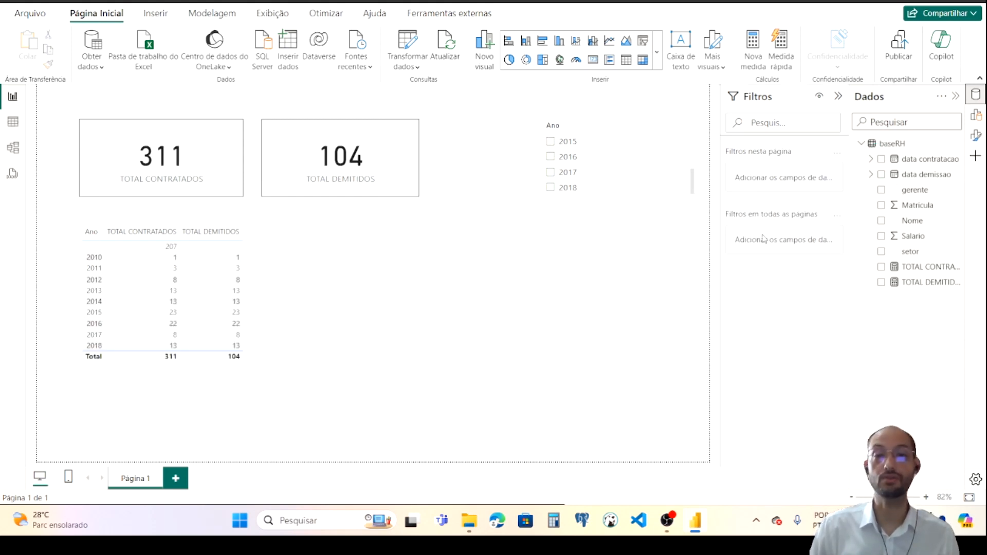
Narrow the Ano slicer to about half its width
{"action": "left_click", "coordinate": [695, 175]}
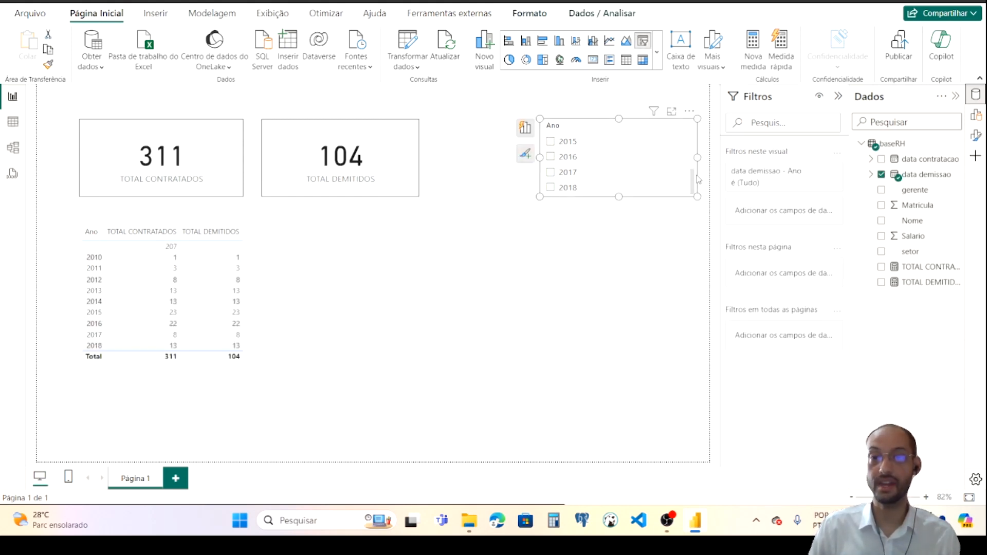
{"action": "left_click_drag", "start_coordinate": [697, 164], "coordinate": [622, 159]}
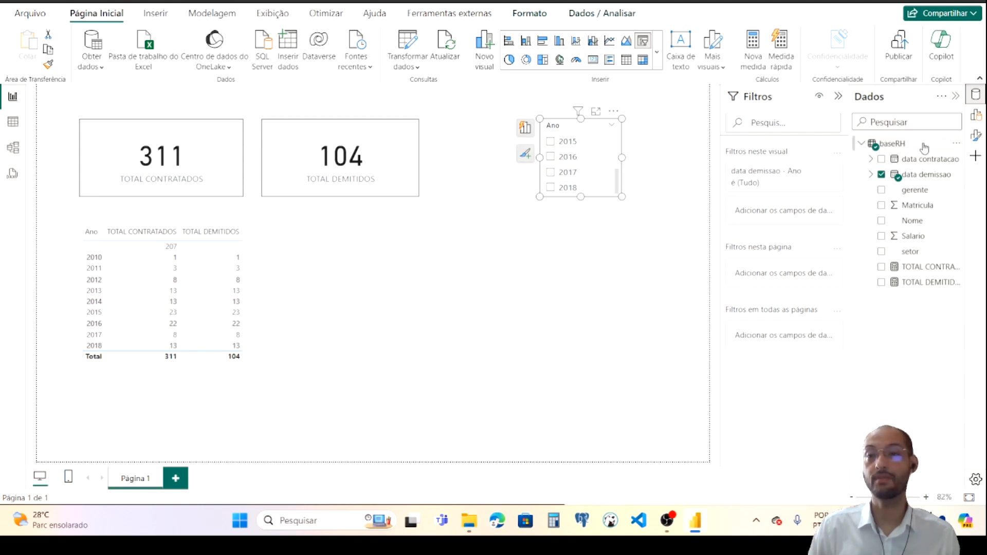
Create a calculated table CALENDARIO = CALENDARAUTO() and expand it in the field list
{"action": "left_click", "coordinate": [923, 147]}
{"action": "left_click", "coordinate": [371, 41]}
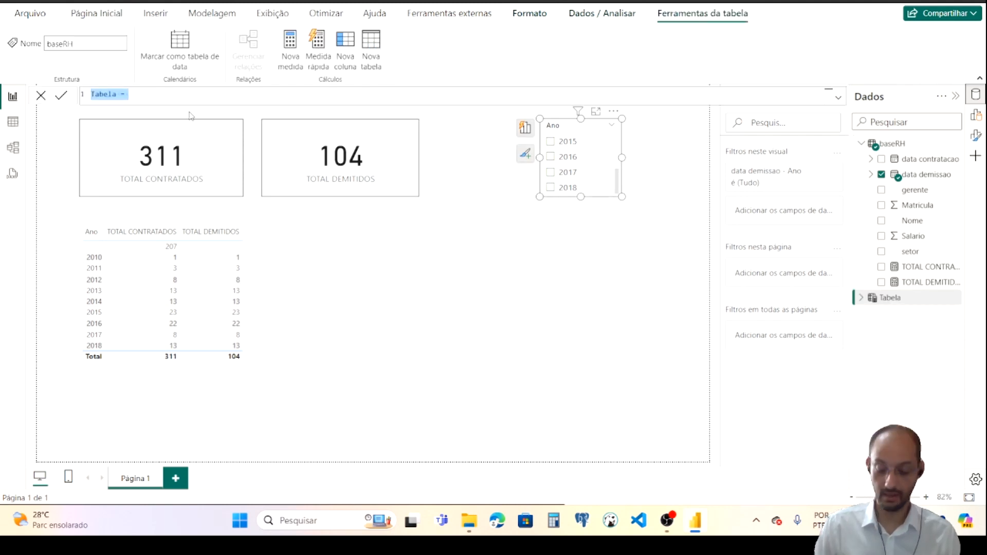
{"action": "type", "text": "CALENDARIO"}
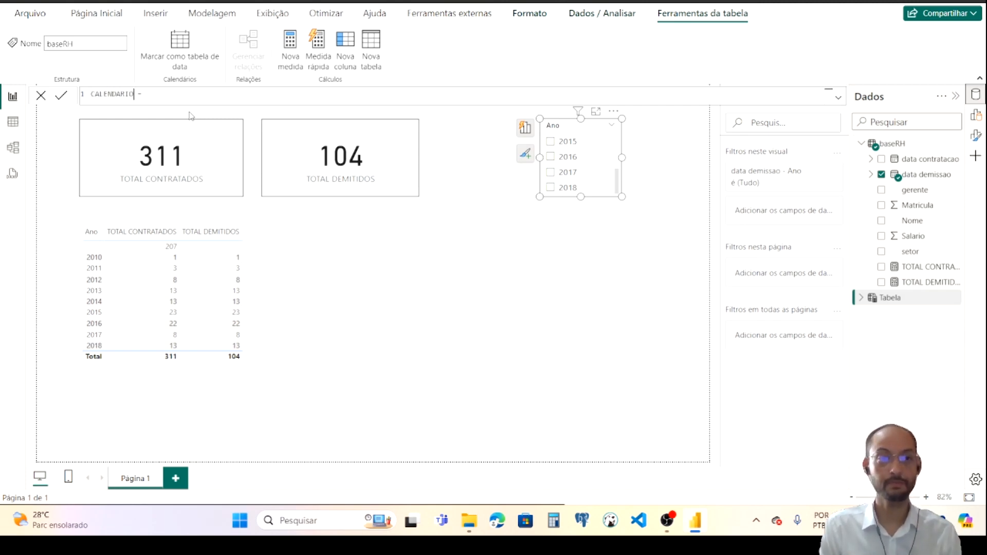
{"action": "type", "text": "CALEN"}
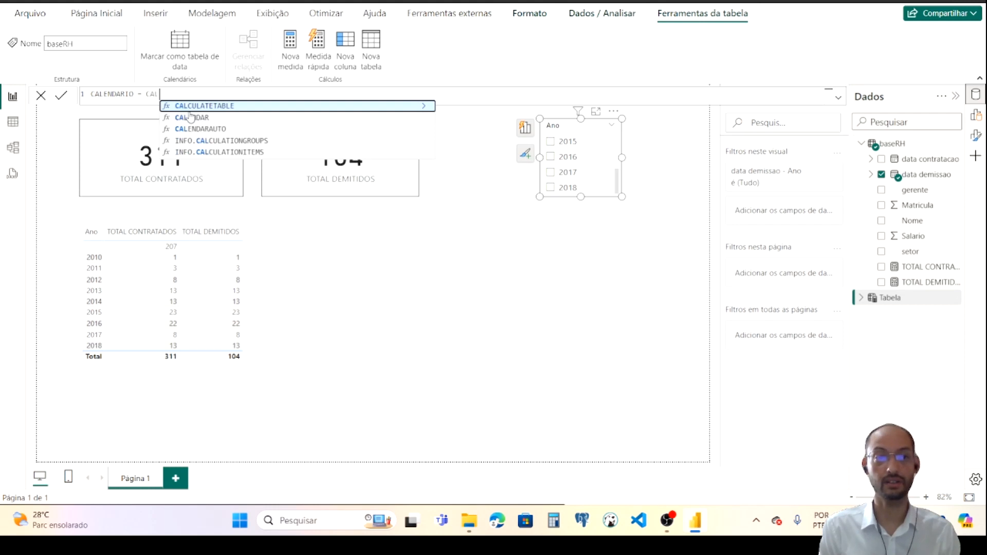
{"action": "left_click", "coordinate": [190, 117]}
{"action": "type", "text": ")"}
{"action": "key", "text": "Return"}
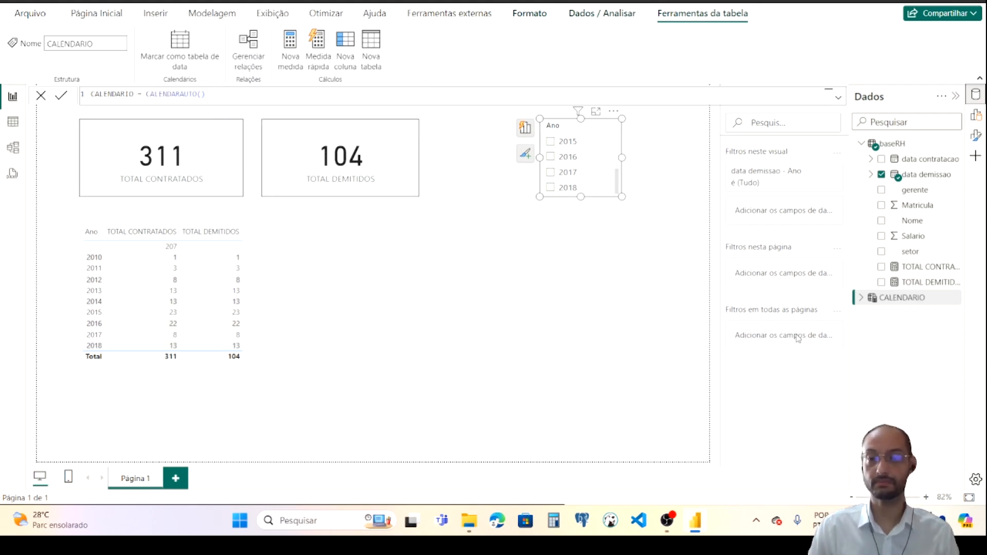
{"action": "left_click", "coordinate": [862, 298]}
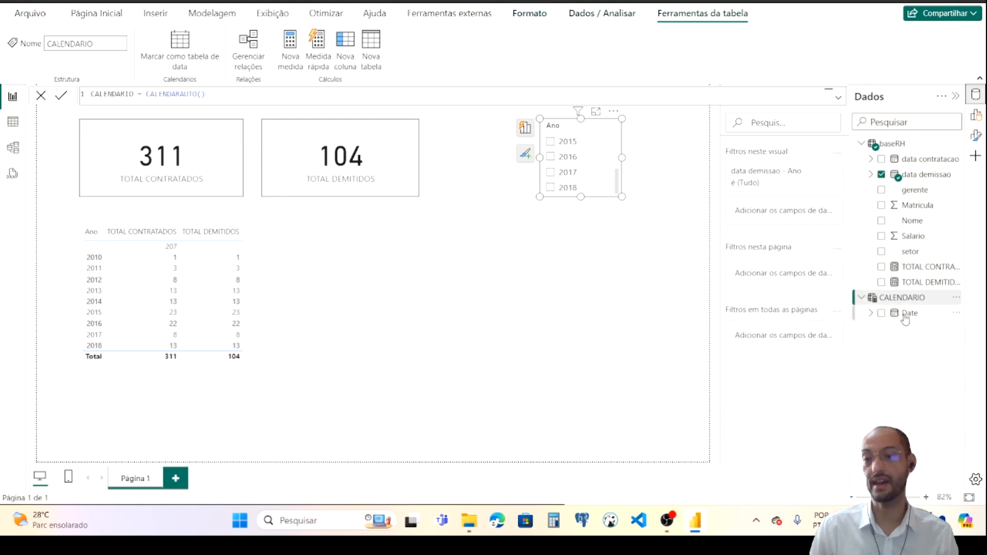
Move the CALENDARIO table away from baseRH in the model and relate baseRH's data contratacao to CALENDARIO's Date
{"action": "left_click", "coordinate": [13, 147]}
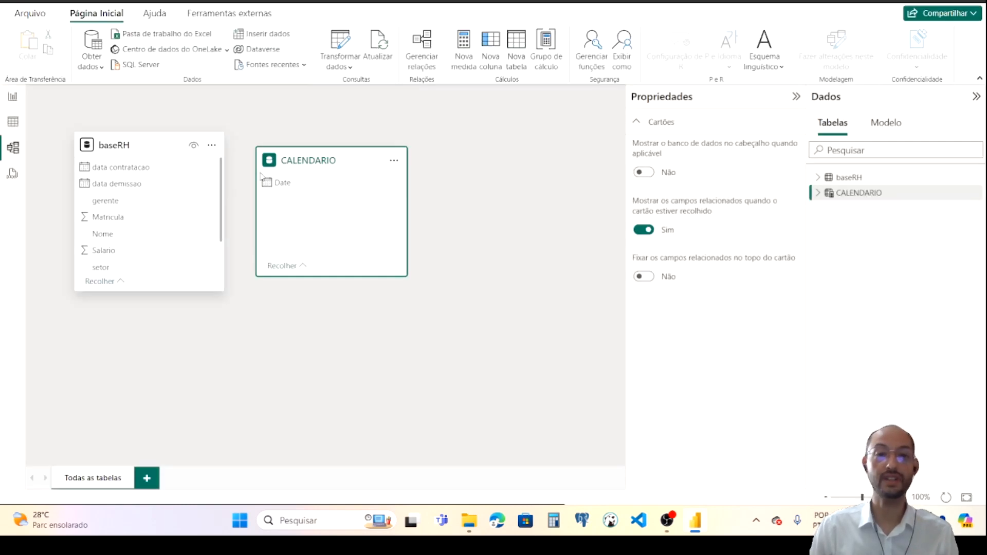
{"action": "left_click_drag", "start_coordinate": [369, 156], "coordinate": [468, 139]}
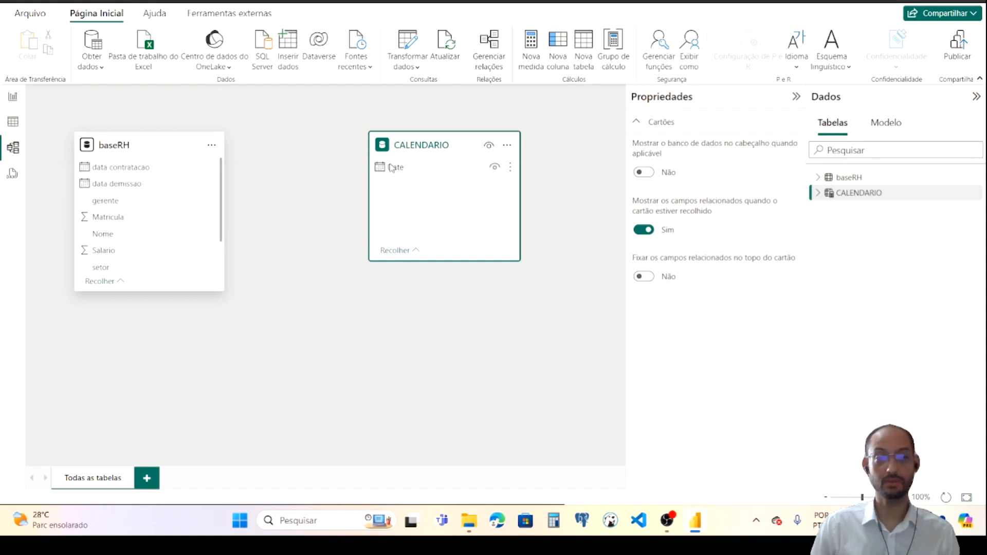
{"action": "left_click_drag", "start_coordinate": [123, 167], "coordinate": [396, 170]}
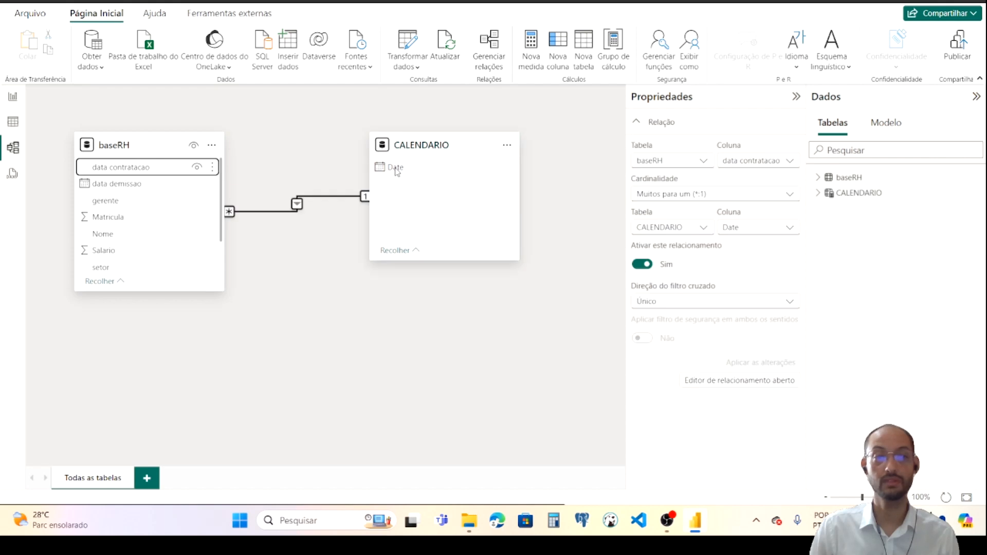
Replace data demissao in the report's table visual with the CALENDARIO Date hierarchy, keeping only its Mês level
{"action": "left_click", "coordinate": [23, 96]}
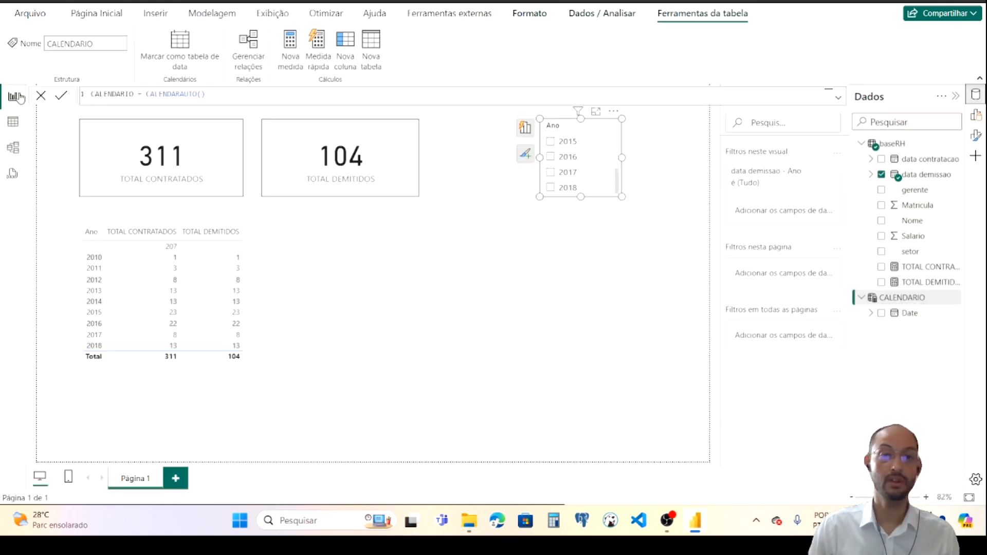
{"action": "left_click", "coordinate": [472, 304]}
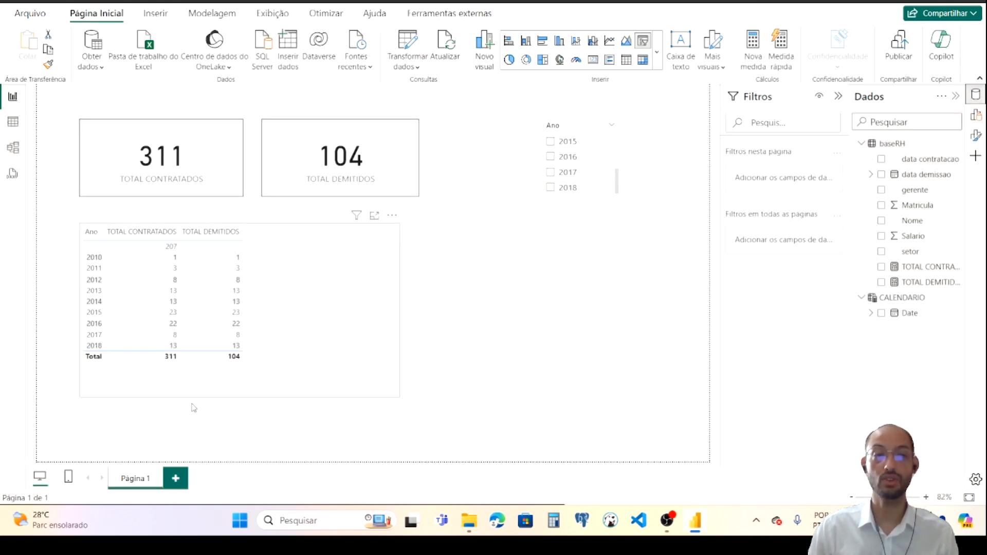
{"action": "left_click", "coordinate": [342, 318]}
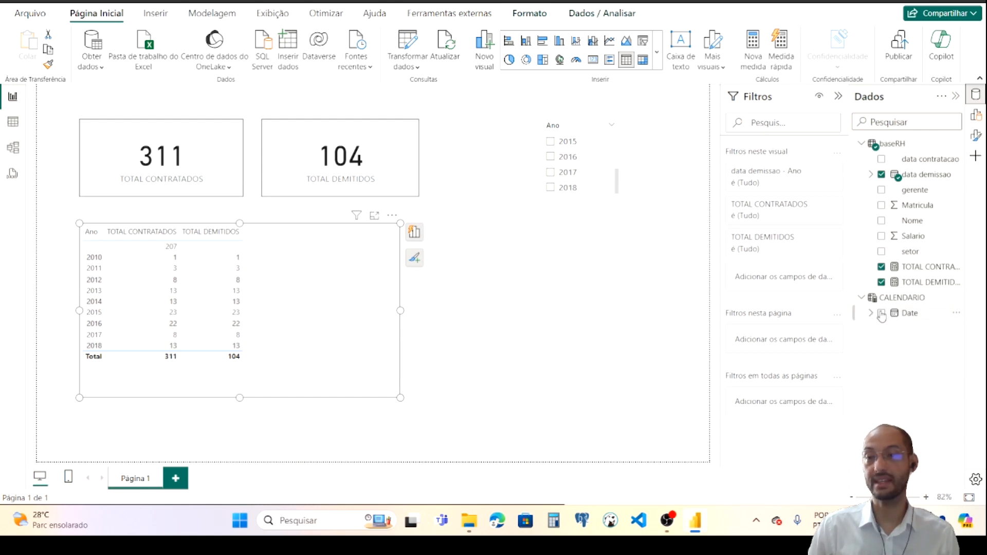
{"action": "left_click", "coordinate": [882, 174]}
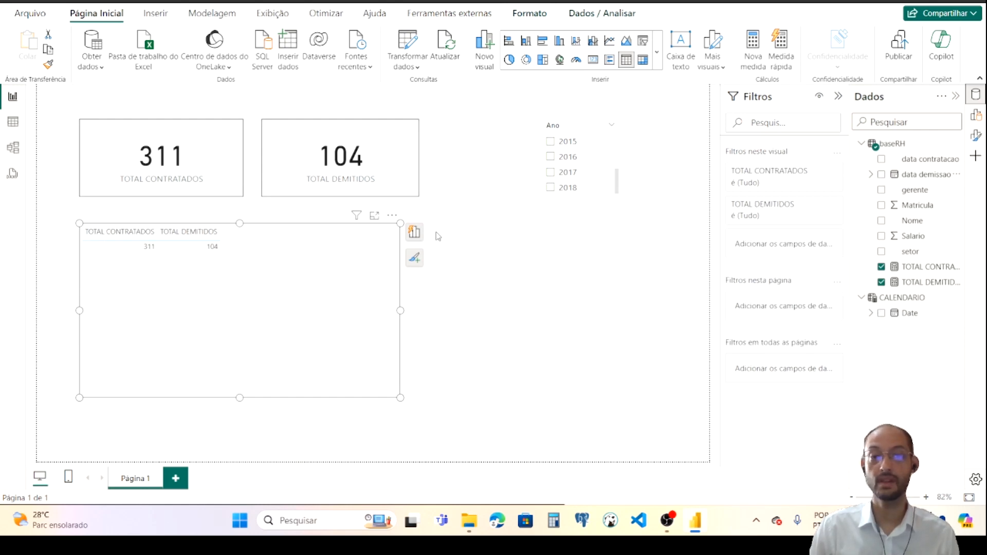
{"action": "left_click", "coordinate": [415, 232]}
{"action": "left_click_drag", "start_coordinate": [907, 313], "coordinate": [476, 336]}
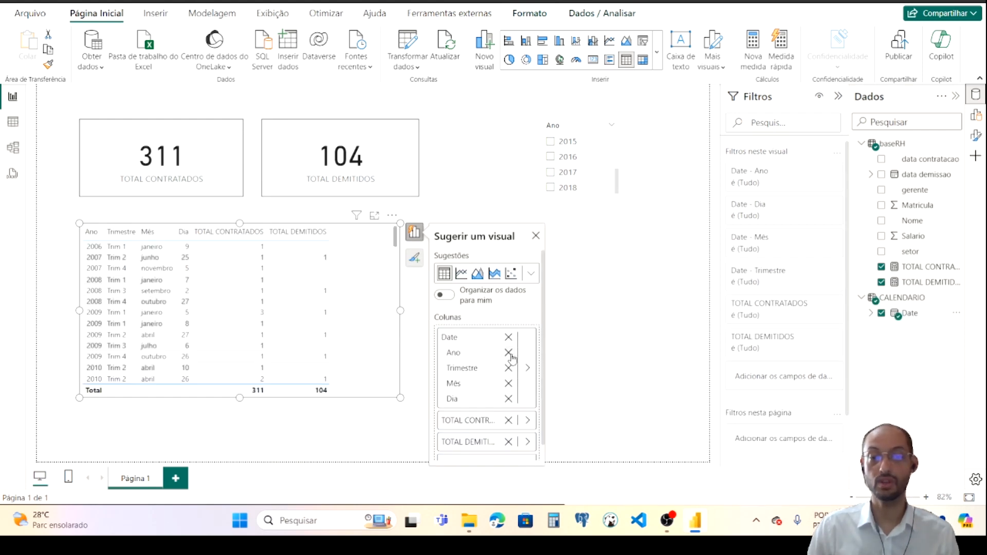
{"action": "left_click", "coordinate": [509, 353]}
{"action": "left_click", "coordinate": [509, 353]}
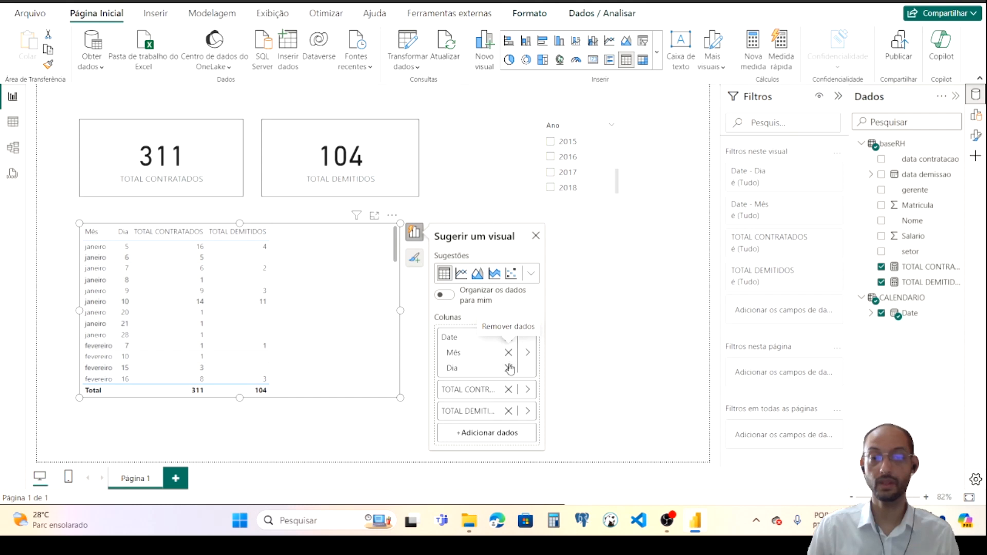
{"action": "left_click", "coordinate": [509, 367]}
Replace the slicer's data demissao field with Date from the CALENDARIO table
{"action": "scroll", "coordinate": [617, 172], "scroll_direction": "up", "scroll_amount": 3}
{"action": "left_click", "coordinate": [618, 173]}
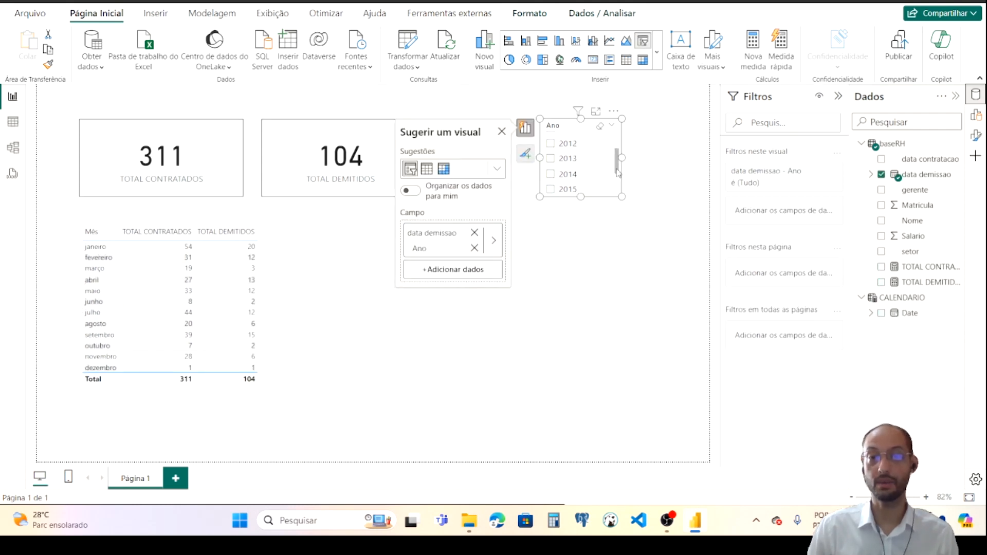
{"action": "left_click", "coordinate": [474, 232]}
{"action": "left_click_drag", "start_coordinate": [908, 313], "coordinate": [468, 234]}
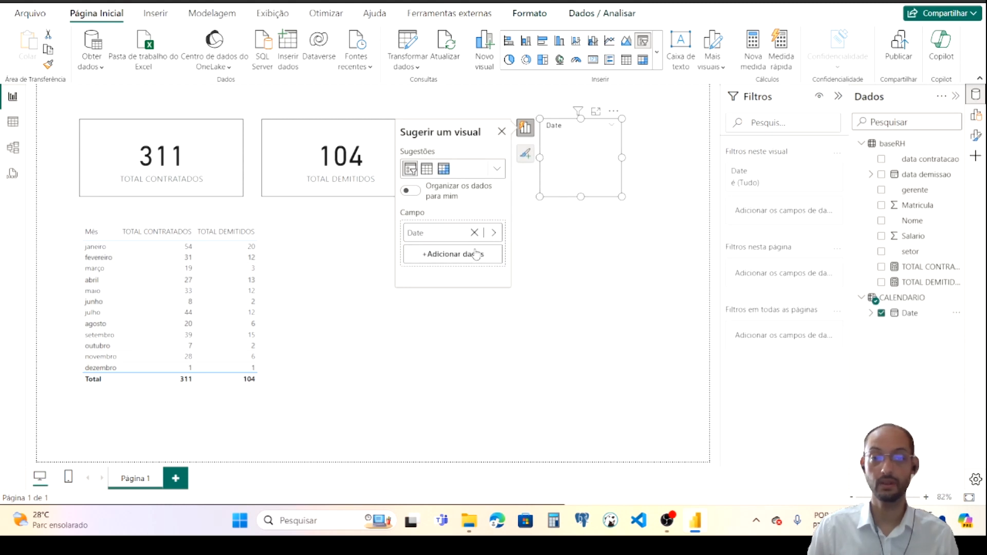
Switch the slicer's Date field to the date hierarchy and keep only its Ano level
{"action": "left_click", "coordinate": [494, 232]}
{"action": "left_click", "coordinate": [540, 286]}
{"action": "left_click", "coordinate": [556, 217]}
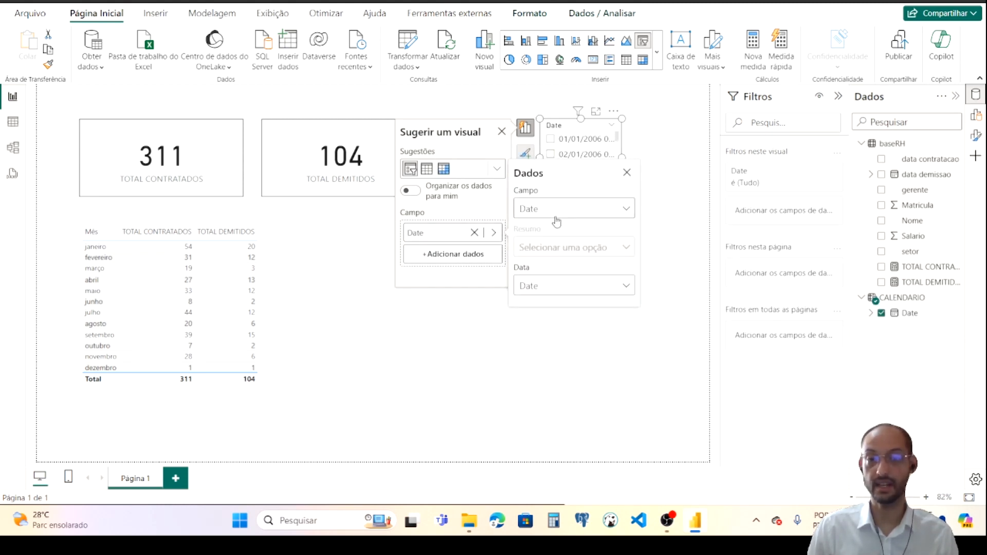
{"action": "left_click", "coordinate": [597, 287]}
{"action": "left_click", "coordinate": [609, 329]}
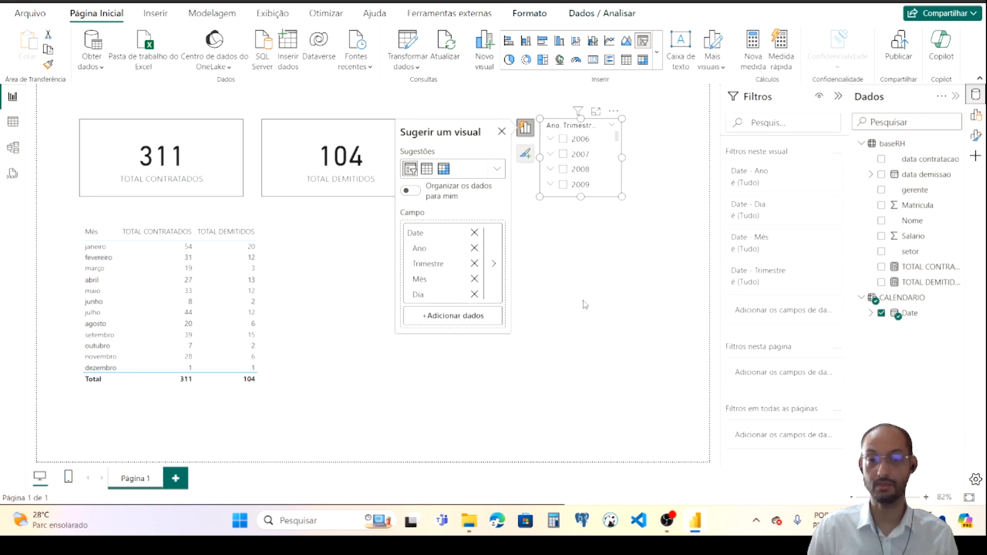
{"action": "left_click", "coordinate": [474, 264]}
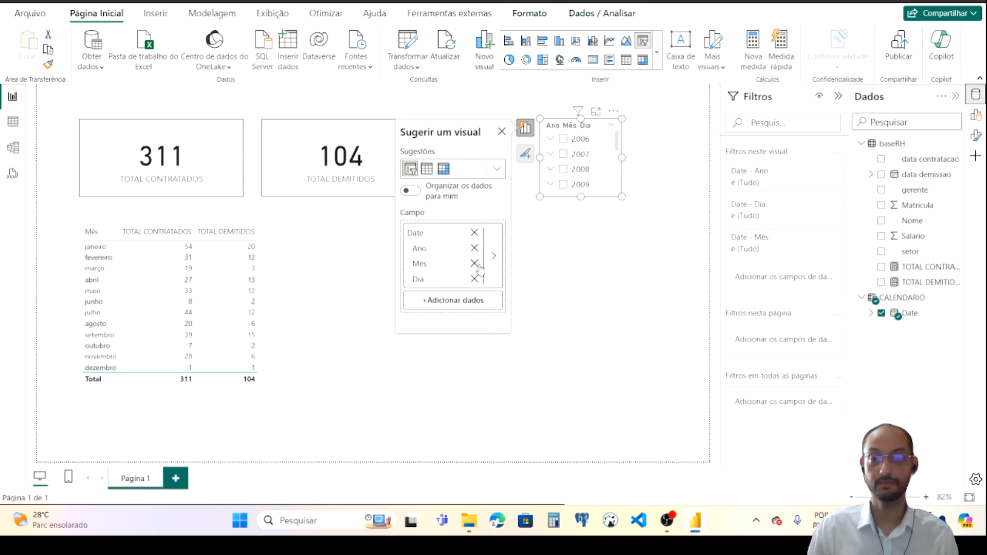
{"action": "left_click", "coordinate": [474, 263]}
{"action": "left_click", "coordinate": [474, 263]}
Filter the report to 2015 with the Ano slicer
{"action": "scroll", "coordinate": [562, 179], "scroll_direction": "down", "scroll_amount": 3}
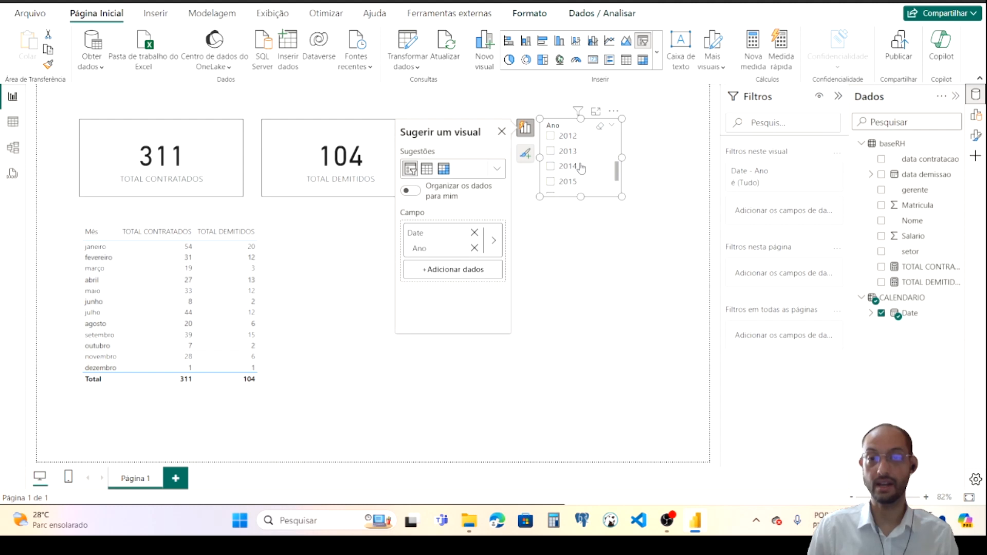
{"action": "left_click", "coordinate": [572, 182]}
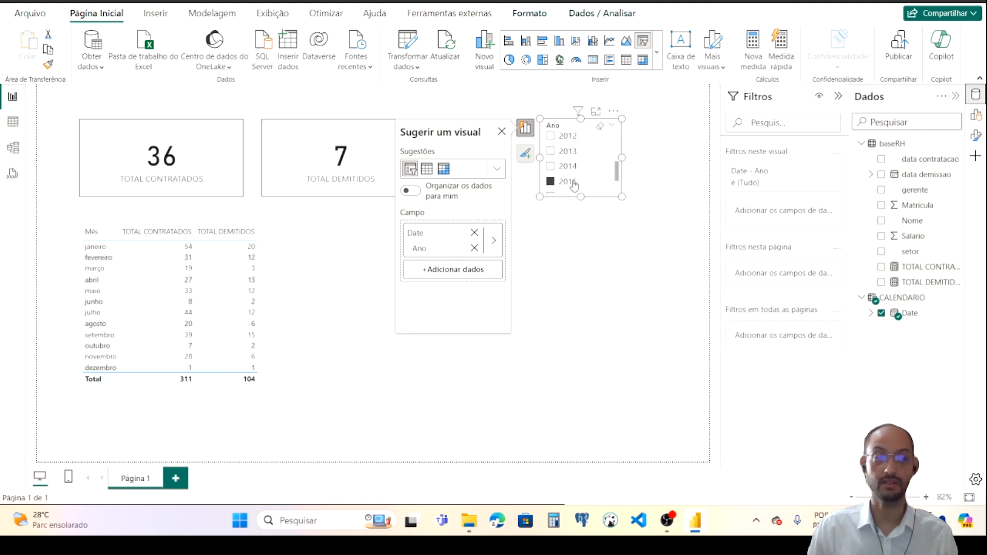
{"action": "left_click", "coordinate": [679, 331]}
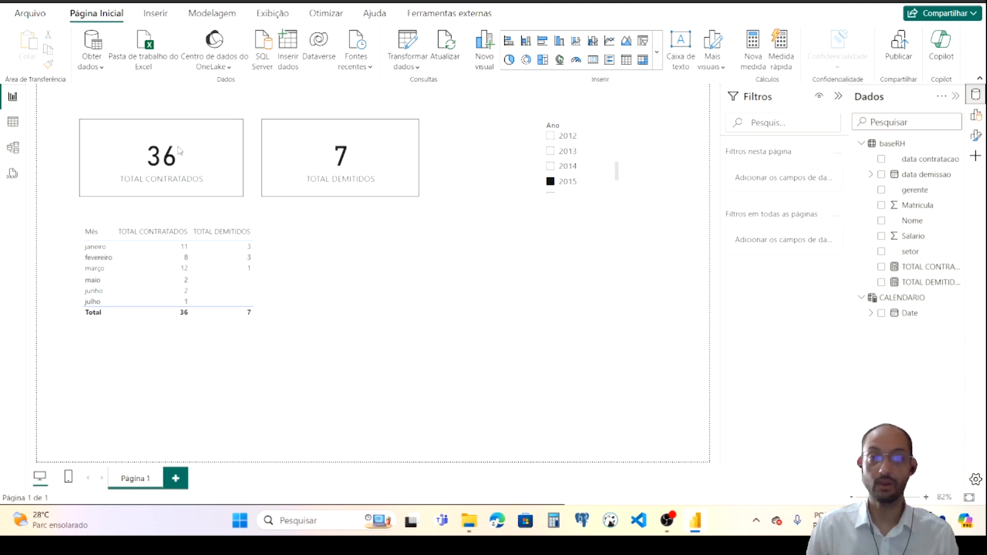
Replace the data contratacao relationship with one between data demissao and CALENDARIO's Date, and view the report's totals
{"action": "left_click", "coordinate": [13, 148]}
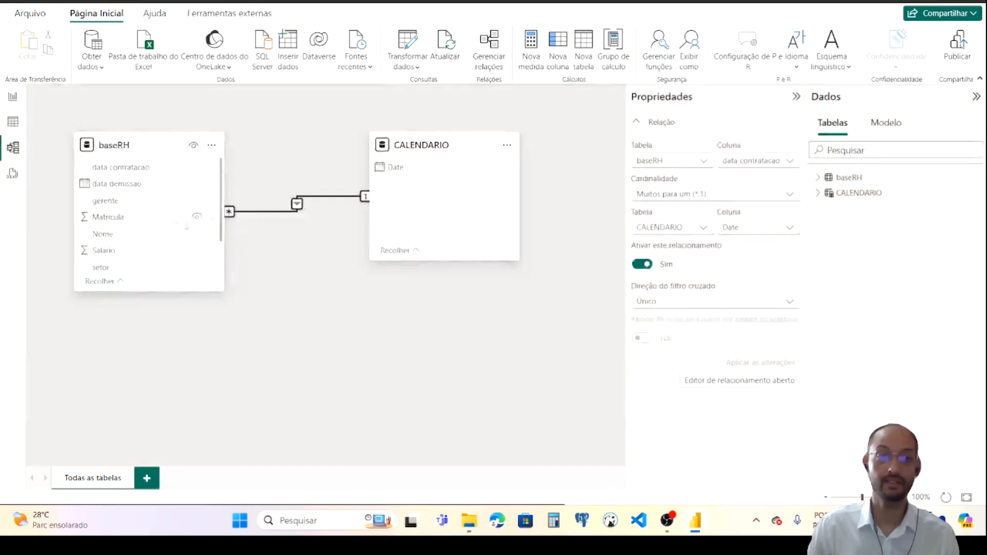
{"action": "left_click", "coordinate": [270, 212]}
{"action": "key", "text": "Delete"}
{"action": "left_click", "coordinate": [556, 279]}
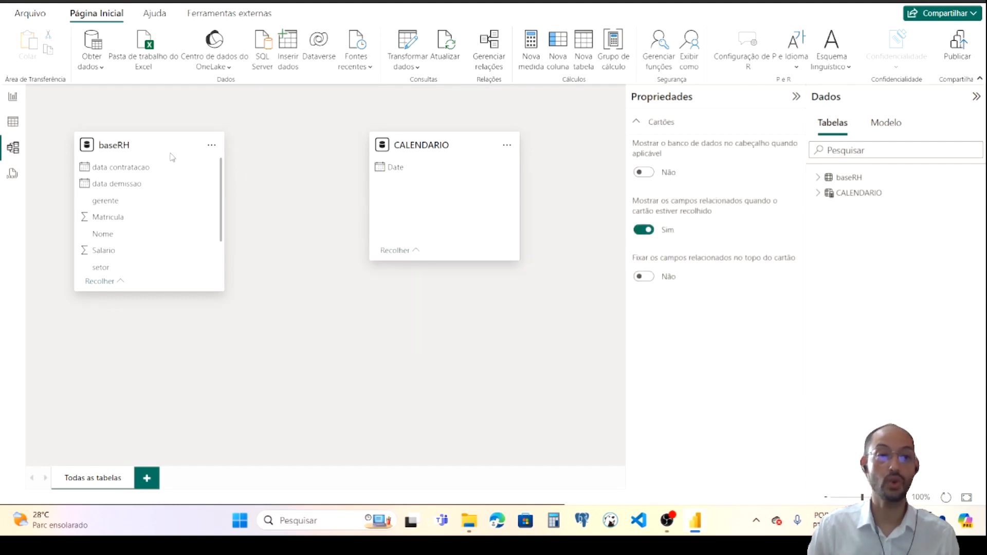
{"action": "left_click_drag", "start_coordinate": [122, 186], "coordinate": [396, 170]}
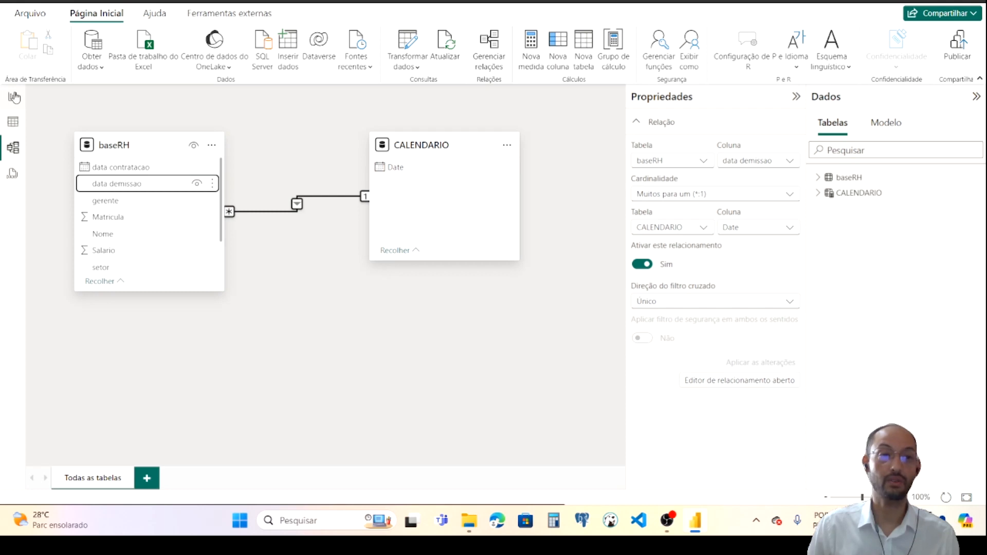
{"action": "left_click", "coordinate": [13, 97]}
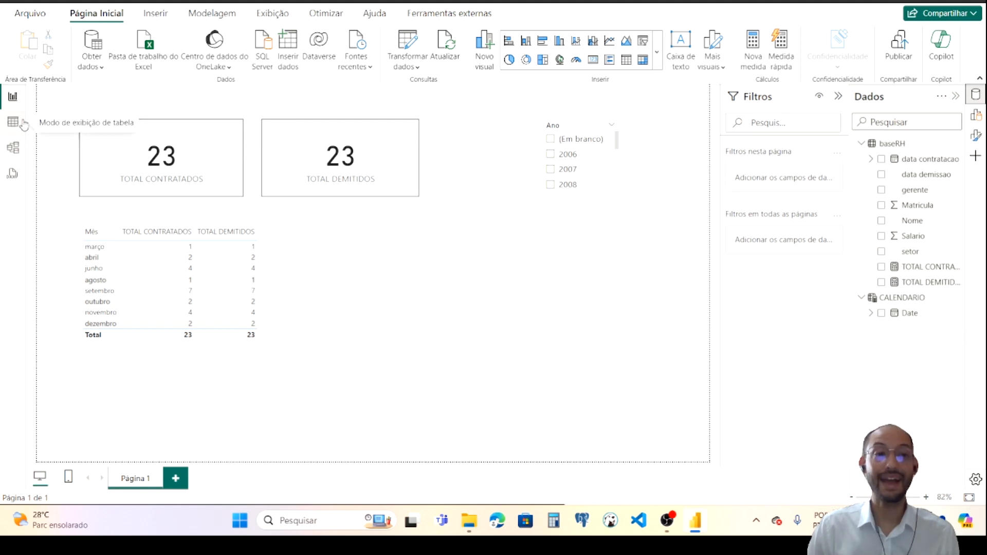
Delete the relationship between data demissao and CALENDARIO's Date in the model
{"action": "left_click", "coordinate": [23, 150]}
{"action": "right_click", "coordinate": [313, 196]}
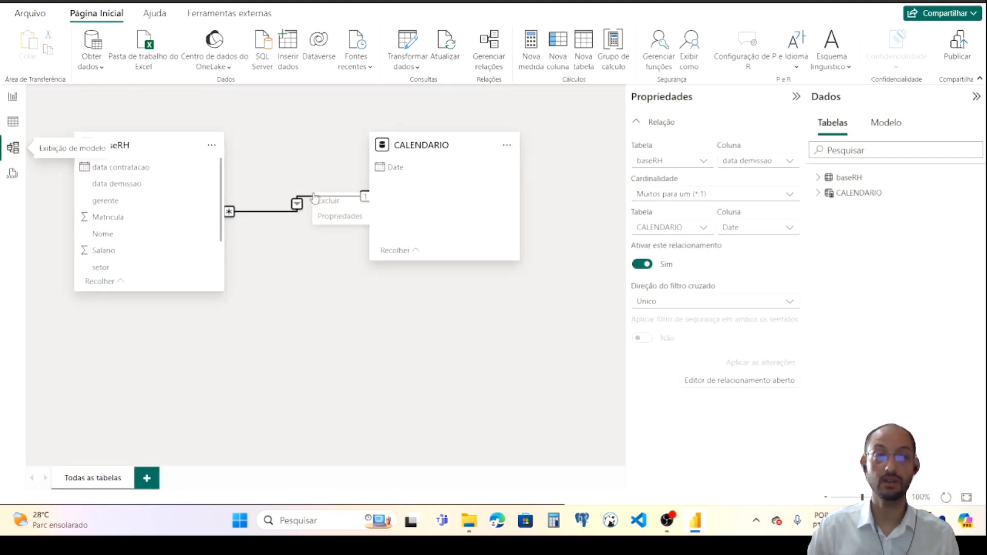
{"action": "left_click", "coordinate": [349, 204]}
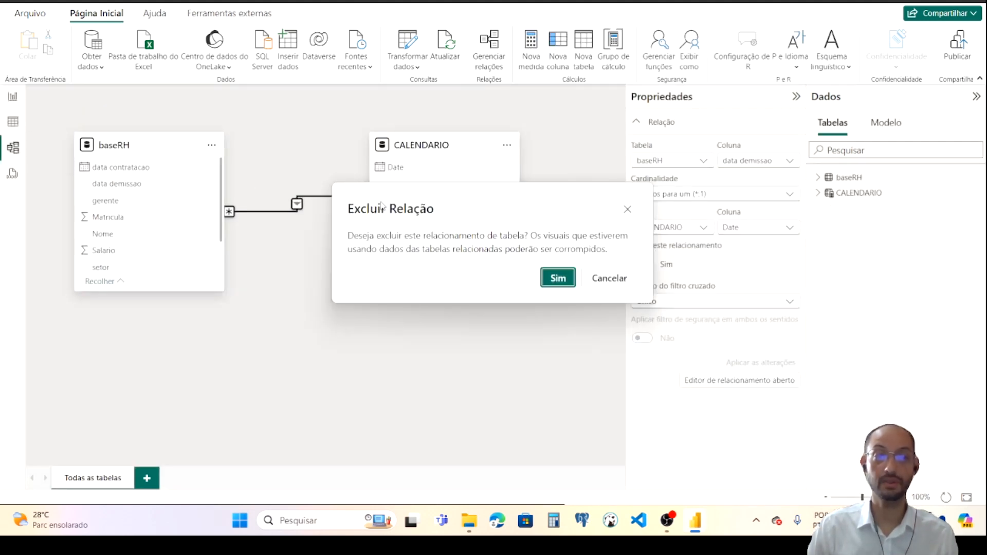
{"action": "left_click", "coordinate": [550, 278]}
Relate both data contratacao and data demissao of baseRH to CALENDARIO's Date, with data contratacao first
{"action": "left_click_drag", "start_coordinate": [140, 173], "coordinate": [397, 171]}
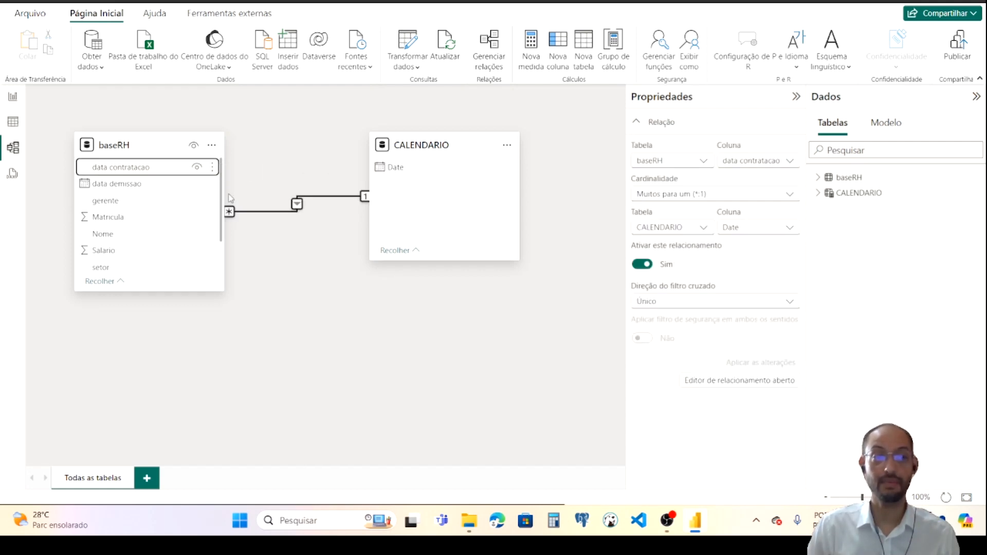
{"action": "left_click_drag", "start_coordinate": [135, 184], "coordinate": [209, 182]}
{"action": "left_click_drag", "start_coordinate": [393, 166], "coordinate": [407, 175]}
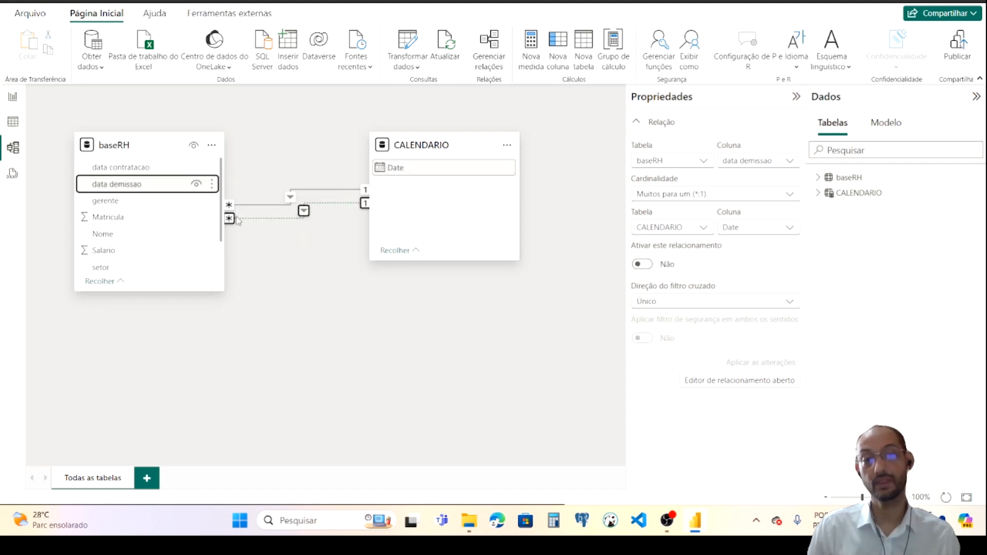
Try to activate the inactive relationship between data demissao and CALENDARIO's Date, and cancel the edit
{"action": "double_click", "coordinate": [334, 203]}
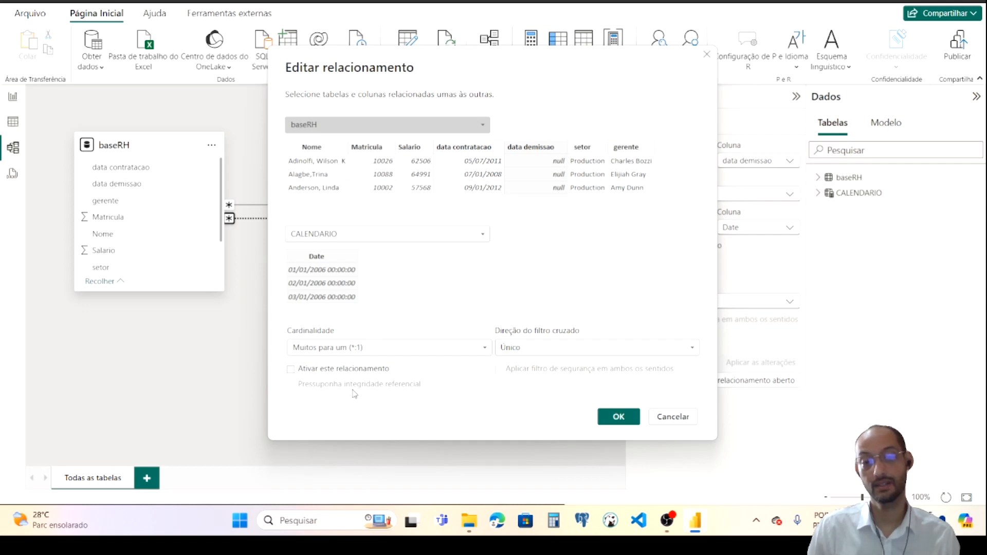
{"action": "left_click", "coordinate": [291, 370]}
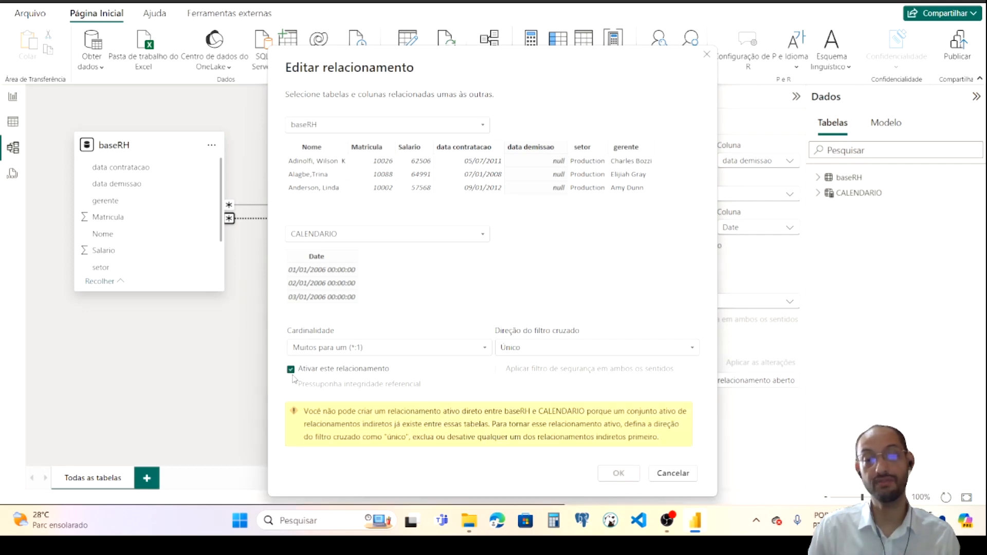
{"action": "left_click", "coordinate": [684, 476]}
{"action": "left_click", "coordinate": [355, 275]}
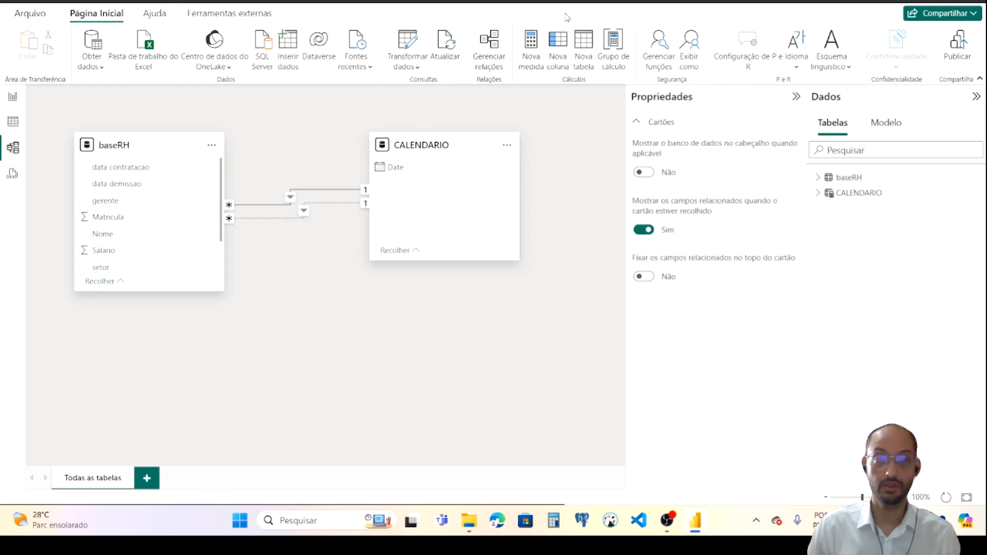
Inspect the formulas of the TOTAL DEMITIDOS and TOTAL CONTRATADOS measures in the report, and widen the field list
{"action": "left_click", "coordinate": [13, 97]}
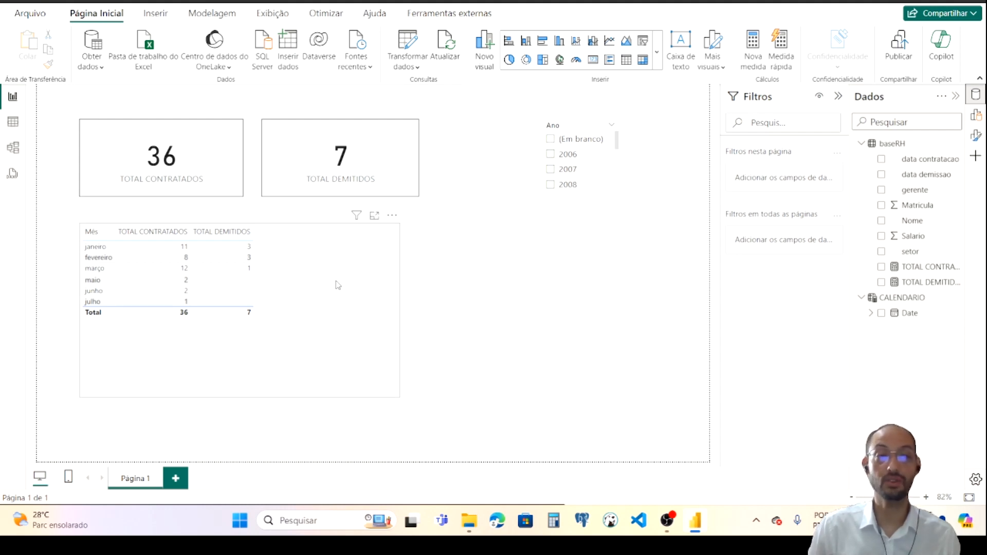
{"action": "left_click", "coordinate": [250, 238]}
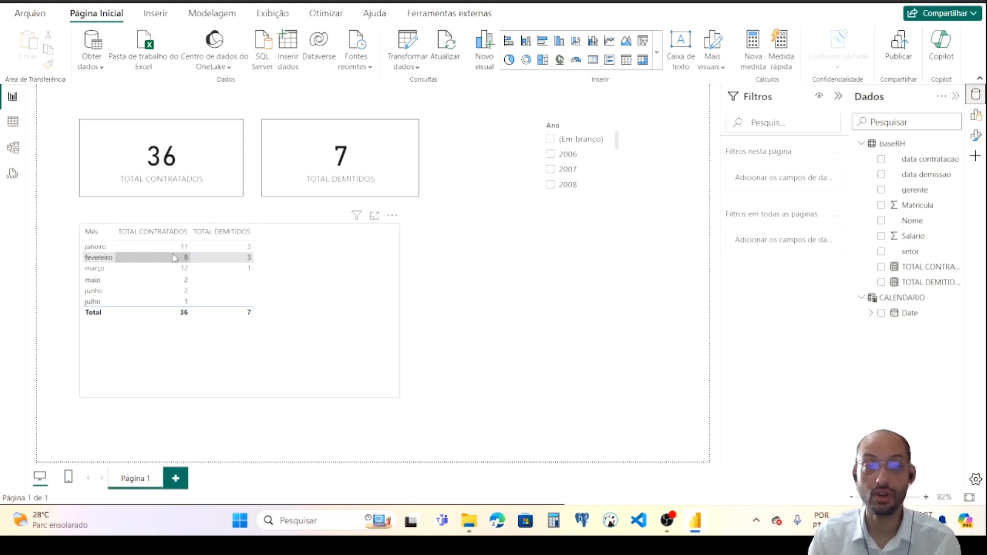
{"action": "left_click", "coordinate": [939, 283]}
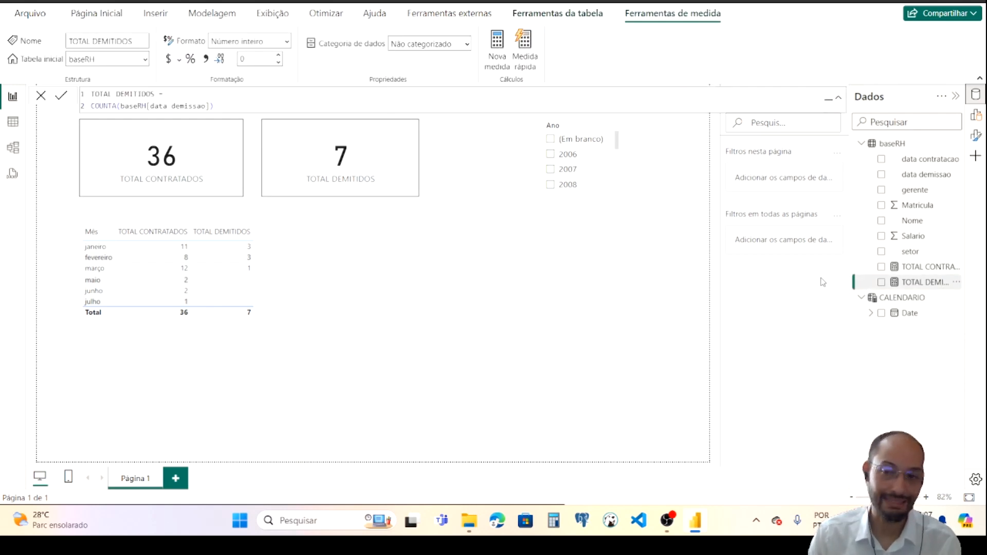
{"action": "left_click", "coordinate": [928, 267]}
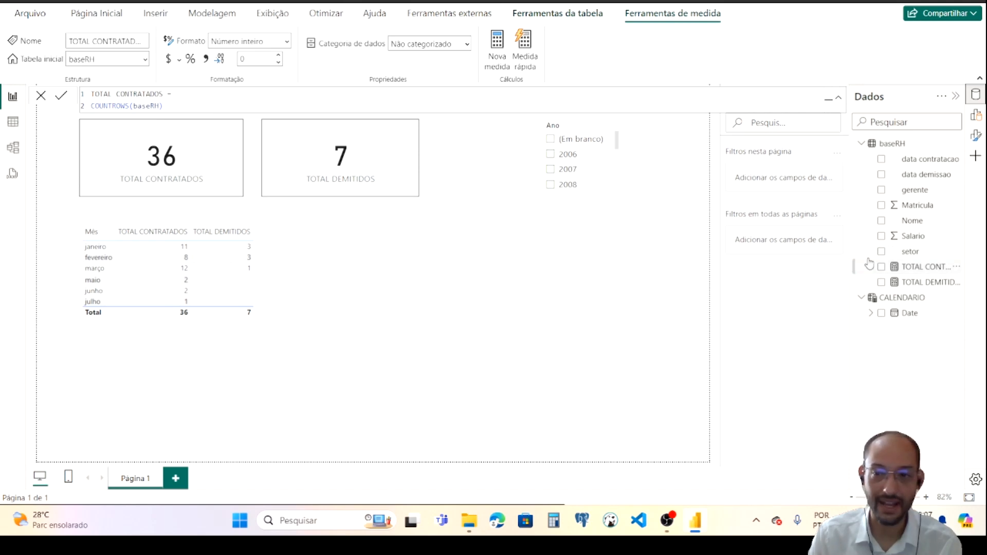
{"action": "left_click_drag", "start_coordinate": [850, 249], "coordinate": [794, 253]}
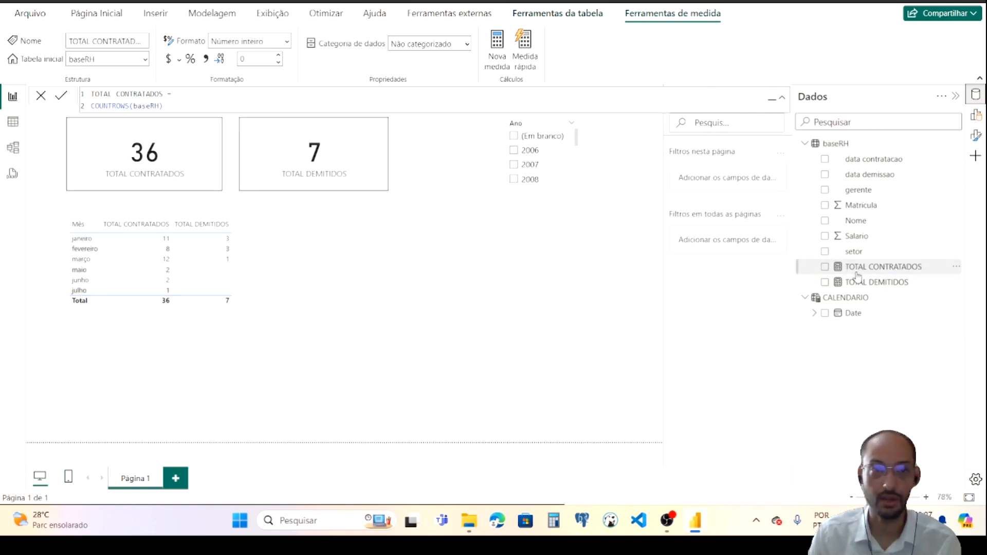
Create a new measure in baseRH named TOTAL DEMITIDOS CORRETO
{"action": "left_click", "coordinate": [212, 14]}
{"action": "left_click", "coordinate": [64, 49]}
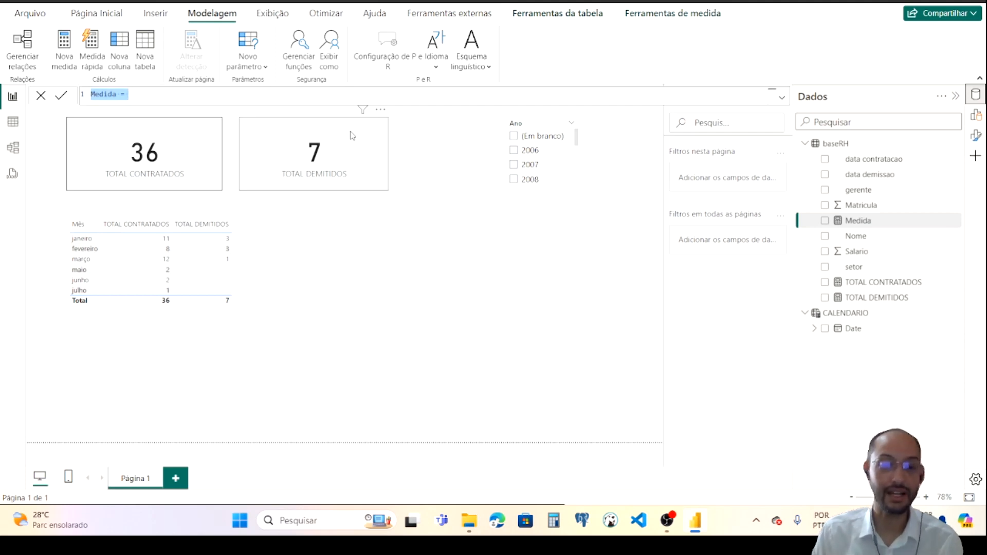
{"action": "key", "text": "Caps_Lock"}
{"action": "type", "text": "tot"}
{"action": "key", "text": "Caps_Lock"}
{"action": "key", "text": "BackSpace"}
{"action": "key", "text": "BackSpace"}
{"action": "key", "text": "BackSpace"}
{"action": "type", "text": "TO"}
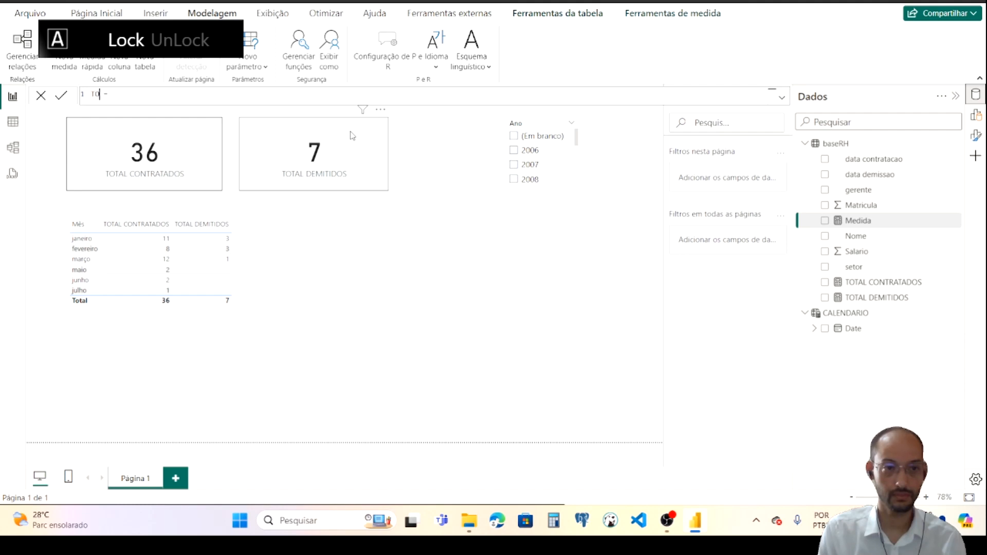
{"action": "type", "text": "TAL DEMITIDOS COR"}
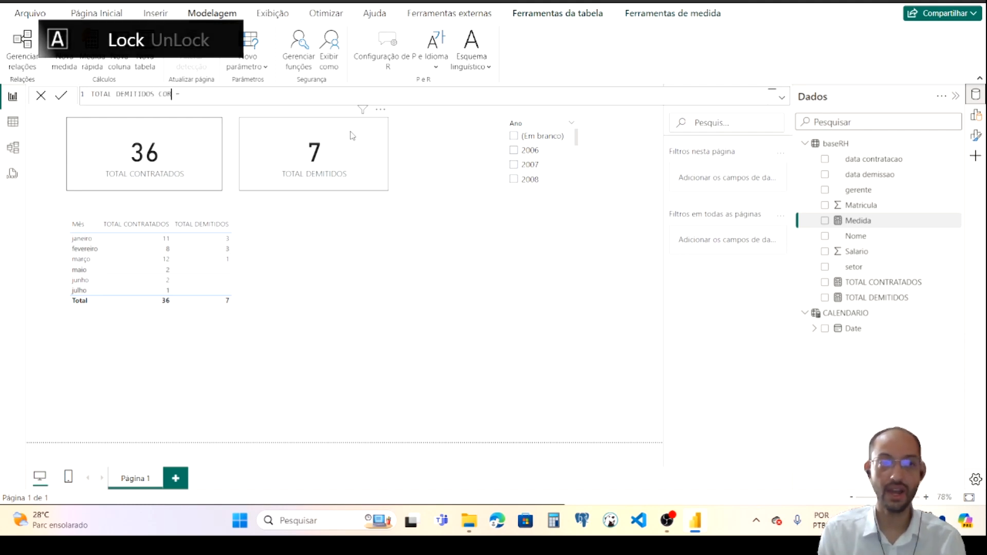
{"action": "type", "text": "RETO ="}
{"action": "key", "text": "shift+Return"}
{"action": "key", "text": "shift+Return"}
Begin the measure's expression with CALCULATE, using [TOTAL DEMITIDOS] as the expression to evaluate
{"action": "type", "text": "CALC"}
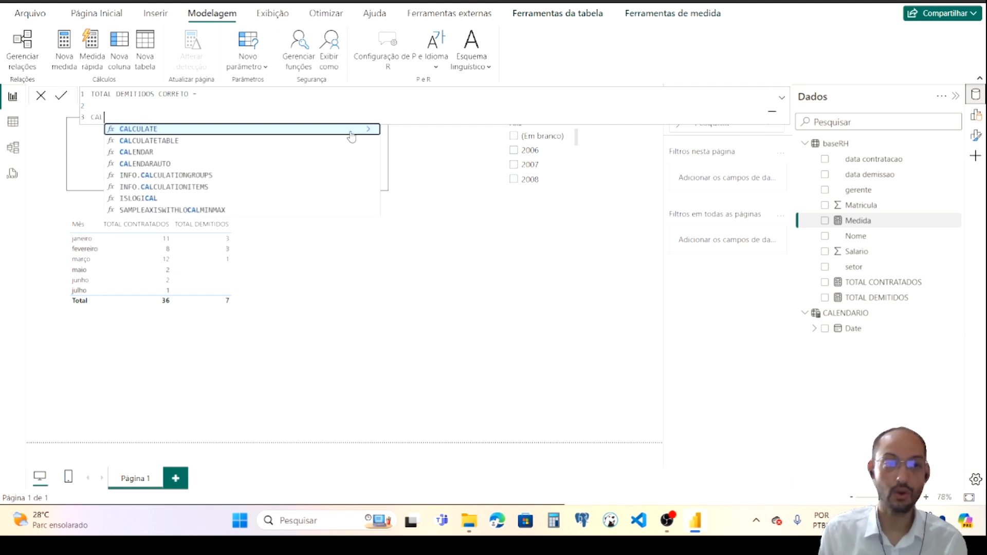
{"action": "key", "text": "Tab"}
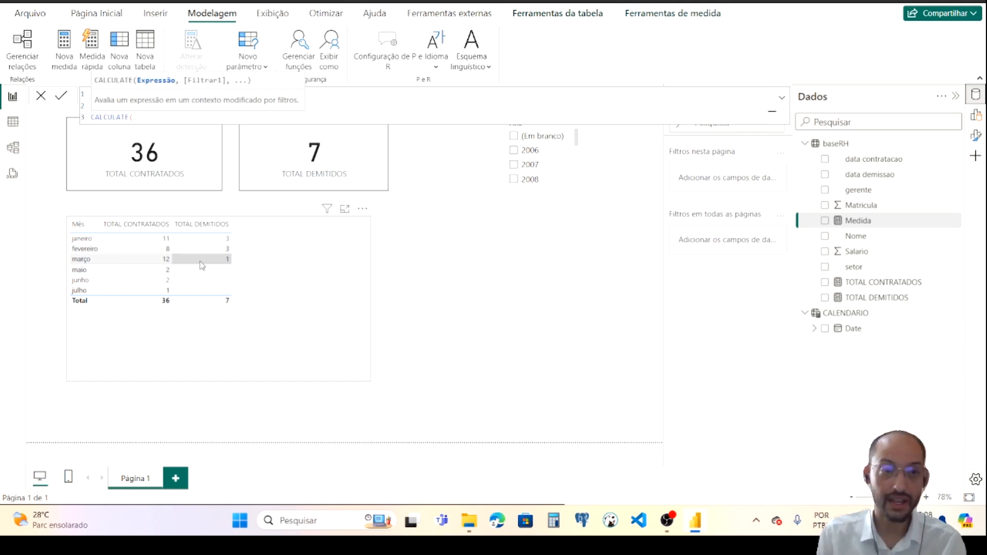
{"action": "type", "text": "["}
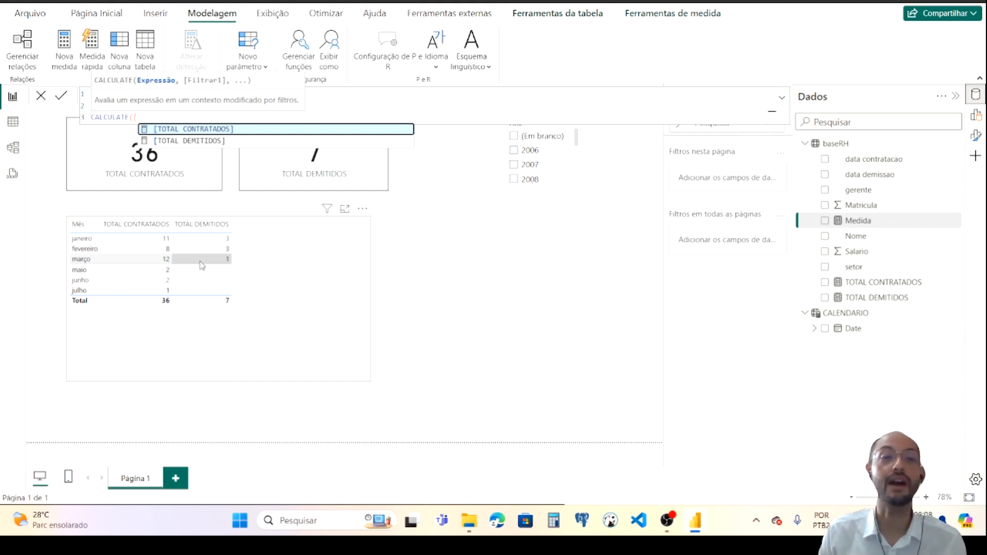
{"action": "key", "text": "Down"}
{"action": "key", "text": "Tab"}
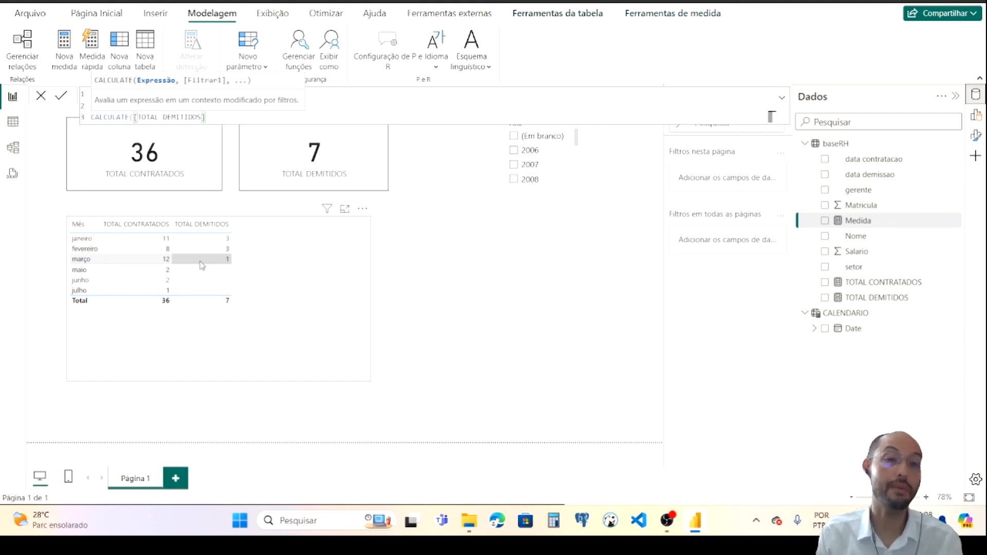
Add USERELATIONSHIP(baseRH[data demissao],CALENDARIO[Date]) as the CALCULATE filter and commit the measure
{"action": "type", "text": ",USE"}
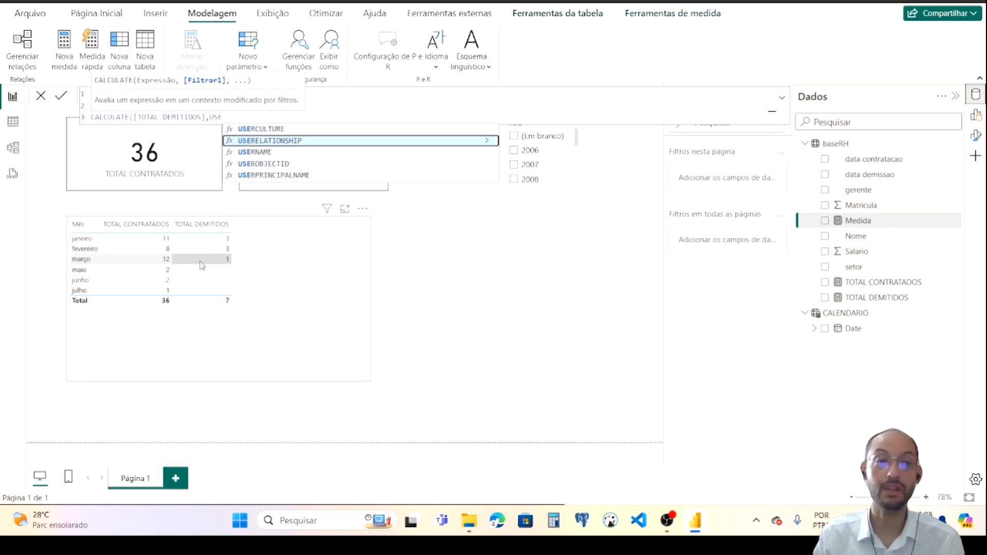
{"action": "key", "text": "Tab"}
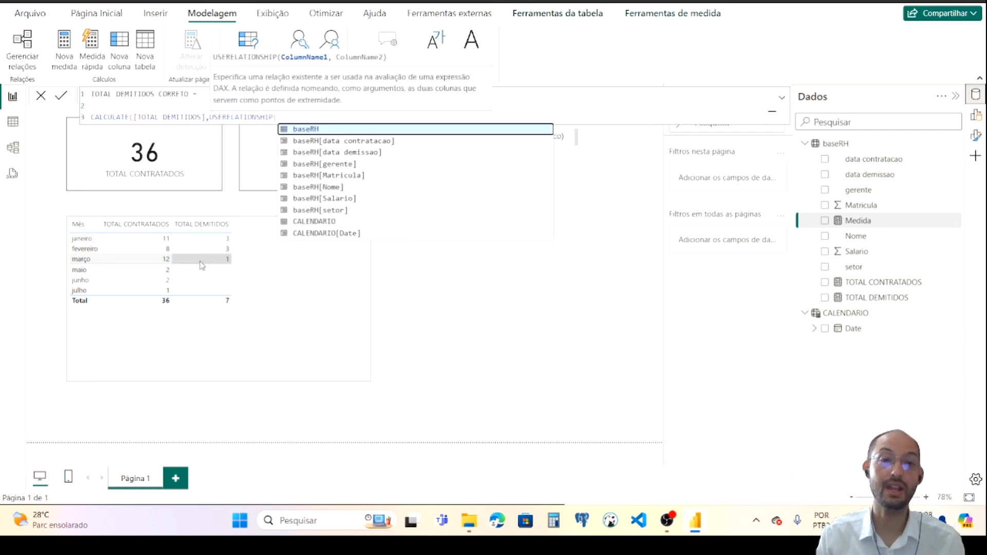
{"action": "key", "text": "Down"}
{"action": "key", "text": "Down"}
{"action": "key", "text": "Tab"}
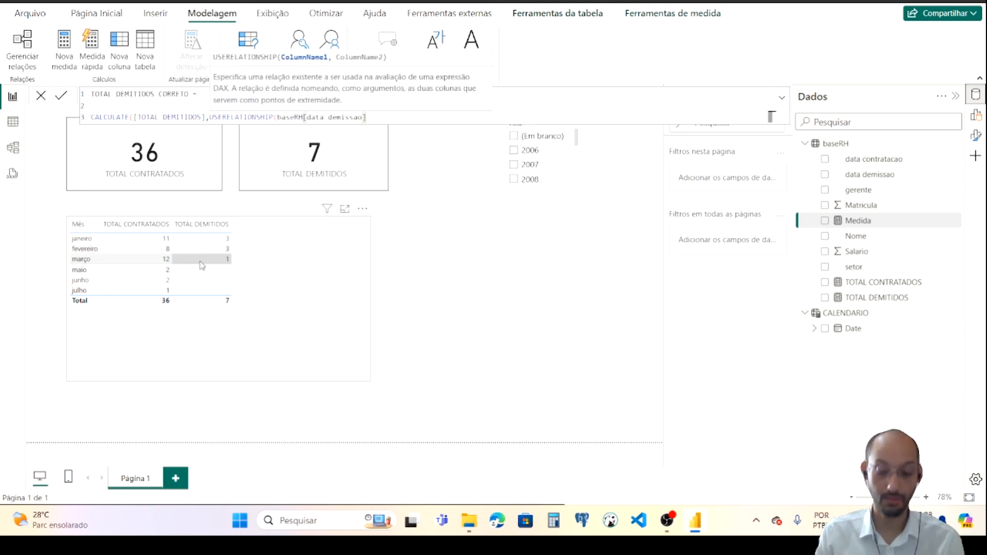
{"action": "type", "text": ",DATA"}
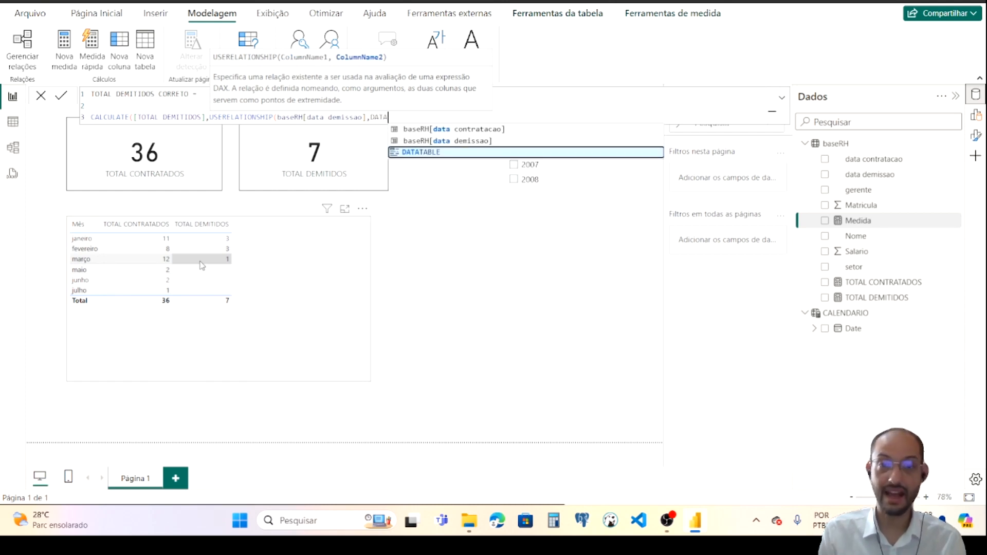
{"action": "key", "text": "BackSpace"}
{"action": "type", "text": "E"}
{"action": "key", "text": "Tab"}
{"action": "type", "text": "))"}
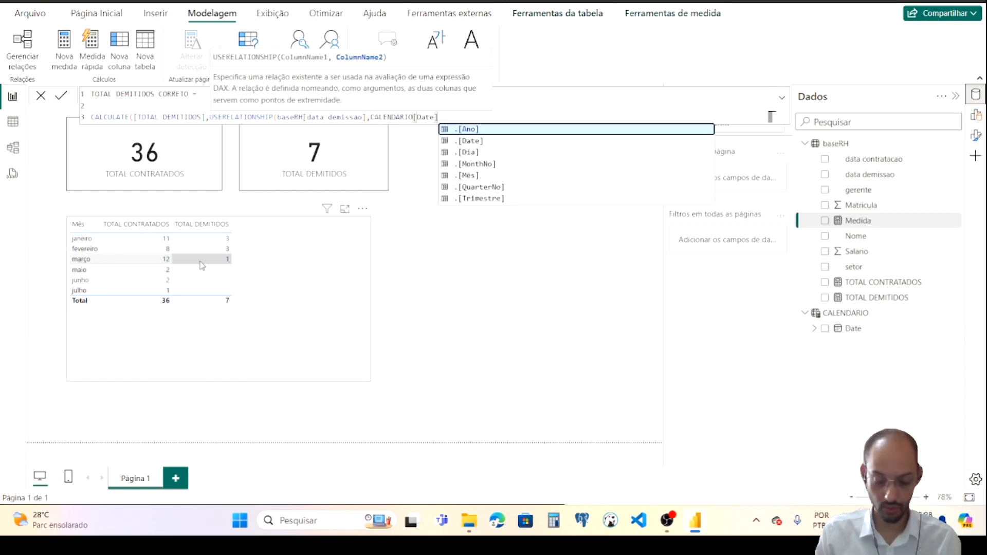
{"action": "key", "text": "Return"}
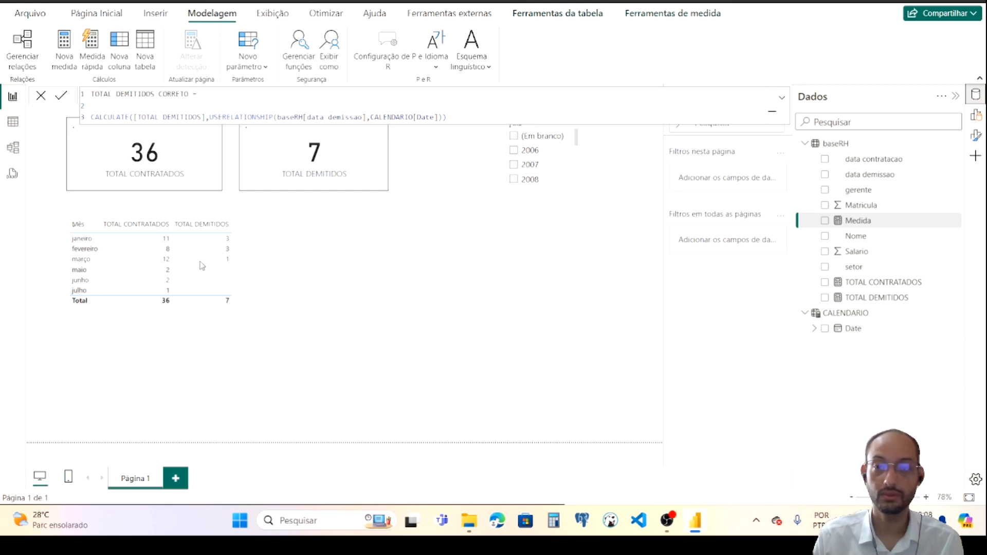
Add the TOTAL DEMITIDOS CORRETO measure as a column to the monthly table visual
{"action": "left_click", "coordinate": [342, 283]}
{"action": "left_click", "coordinate": [826, 298]}
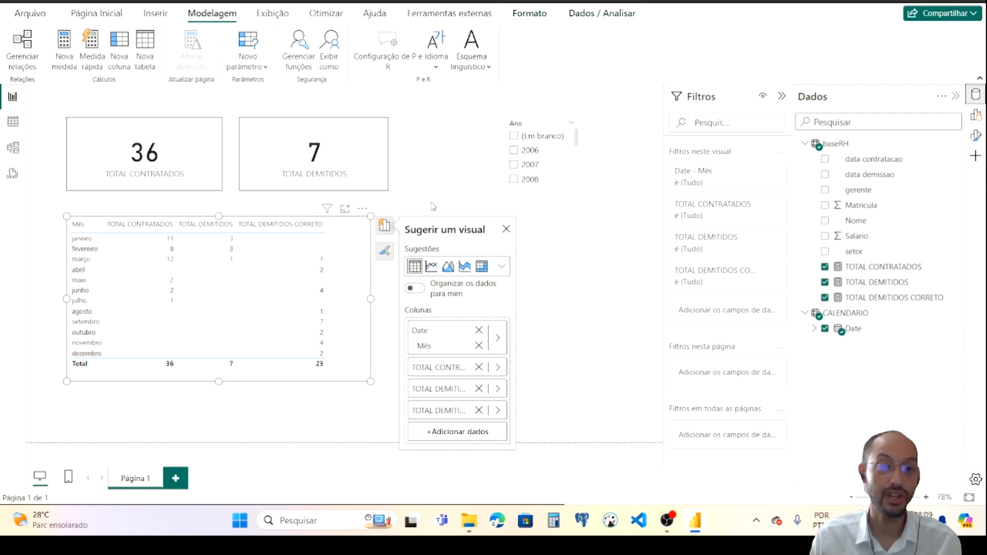
{"action": "left_click", "coordinate": [578, 278]}
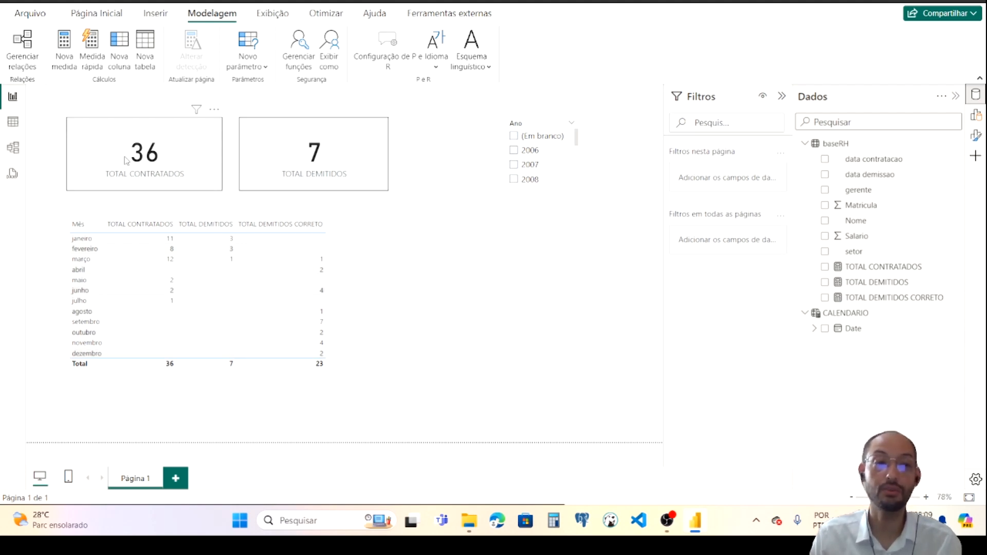
Show the baseRH table data and clear all of its filters
{"action": "left_click", "coordinate": [12, 124]}
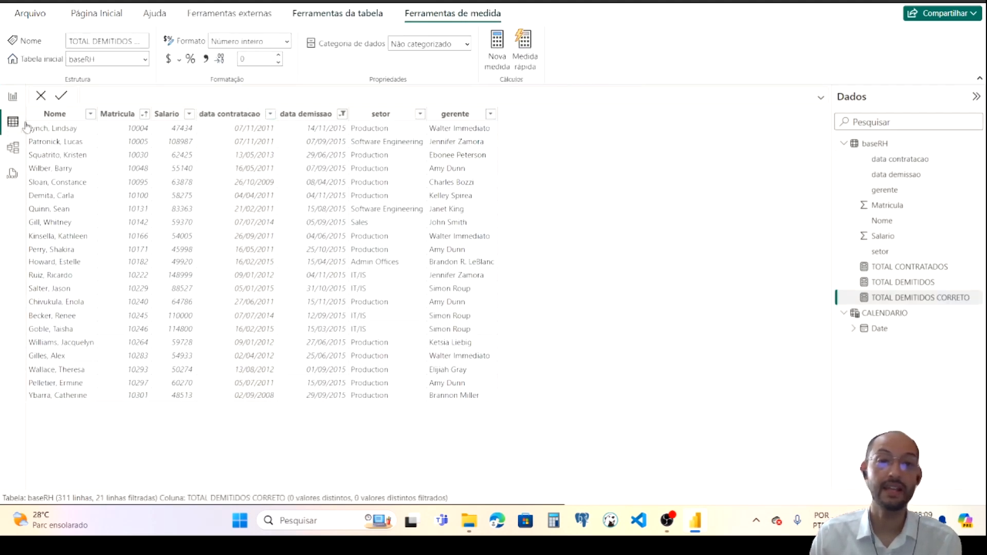
{"action": "left_click", "coordinate": [342, 114]}
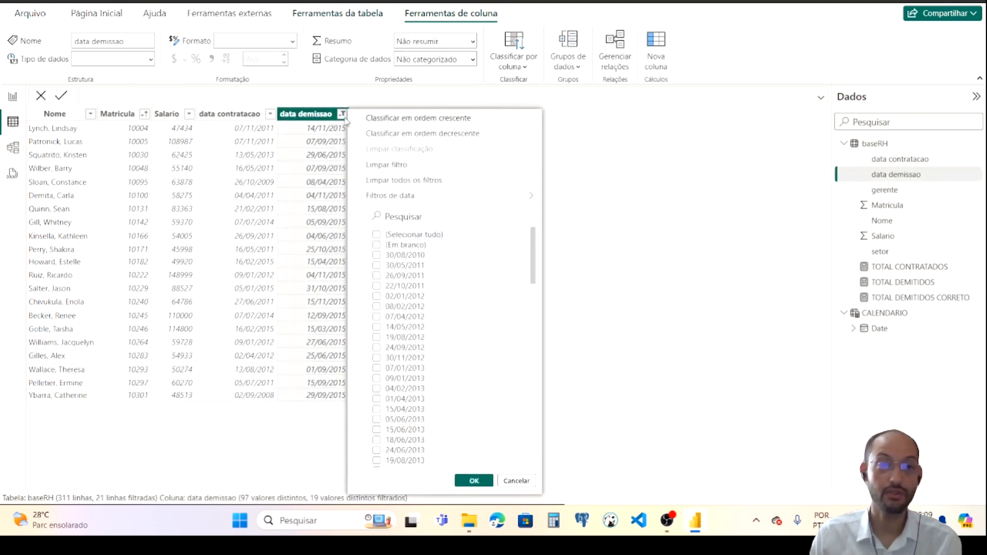
{"action": "left_click", "coordinate": [457, 180]}
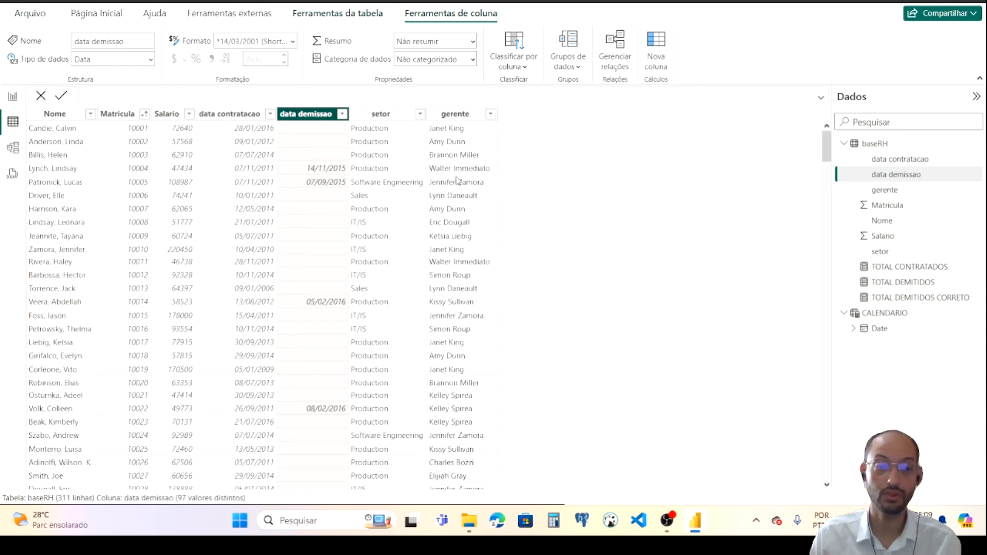
Filter data demissao in baseRH to dates on or after 01/01/2015 and on or before 31/12/2015
{"action": "left_click", "coordinate": [343, 115]}
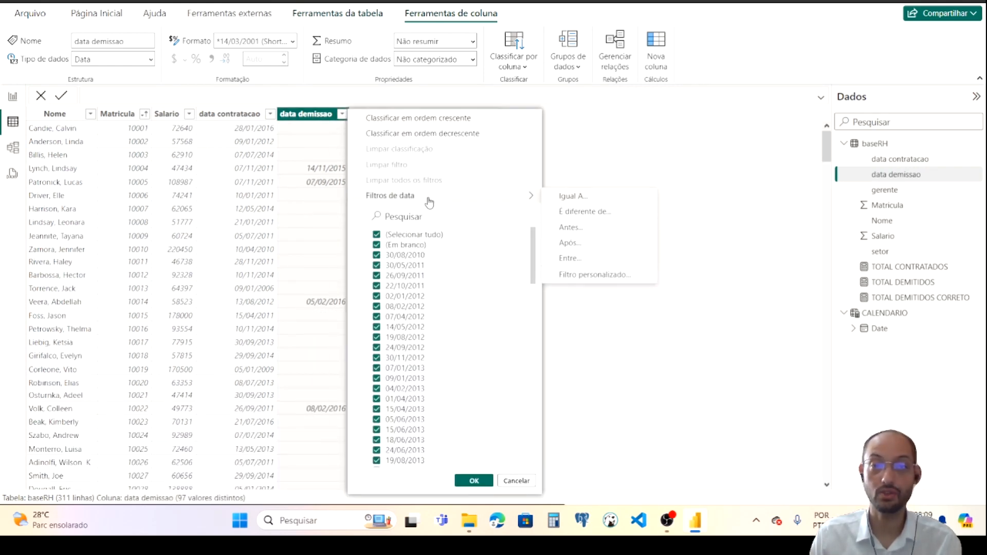
{"action": "mouse_move", "coordinate": [533, 197]}
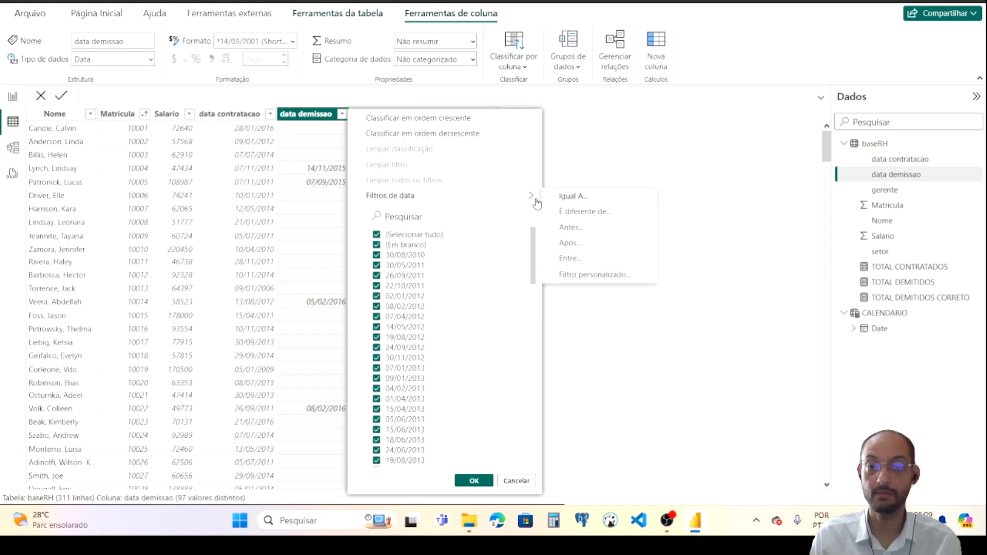
{"action": "left_click", "coordinate": [595, 274]}
{"action": "left_click", "coordinate": [386, 220]}
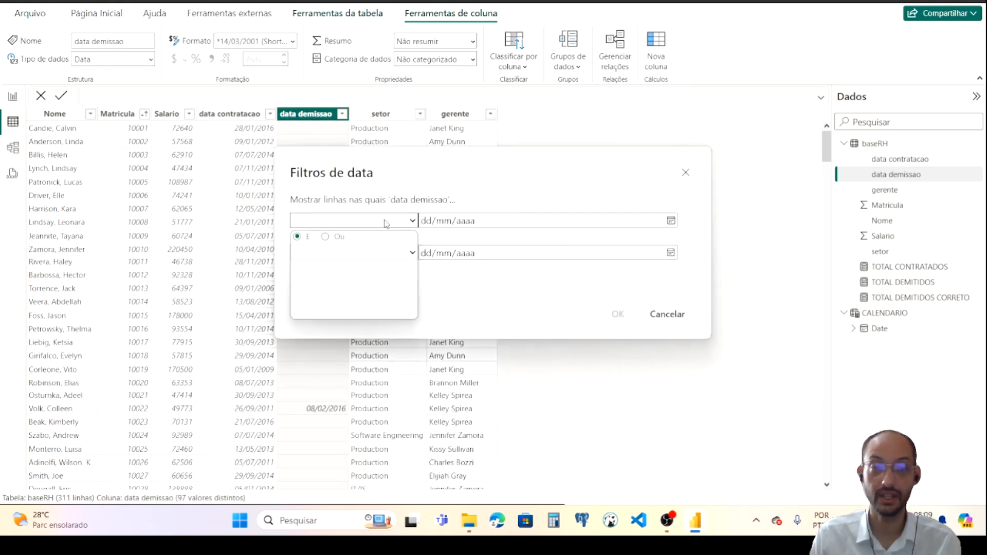
{"action": "left_click", "coordinate": [382, 288]}
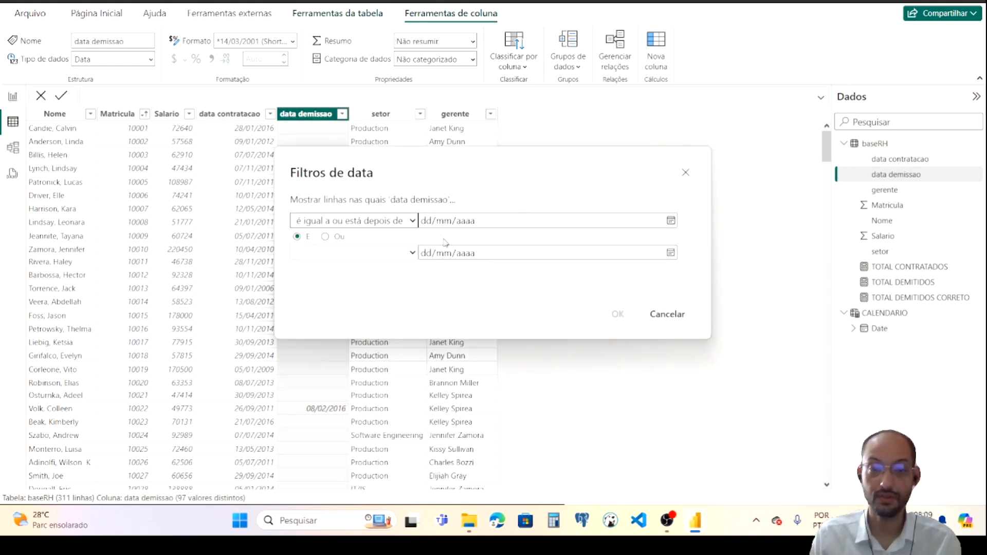
{"action": "left_click", "coordinate": [430, 226]}
{"action": "type", "text": "01012015"}
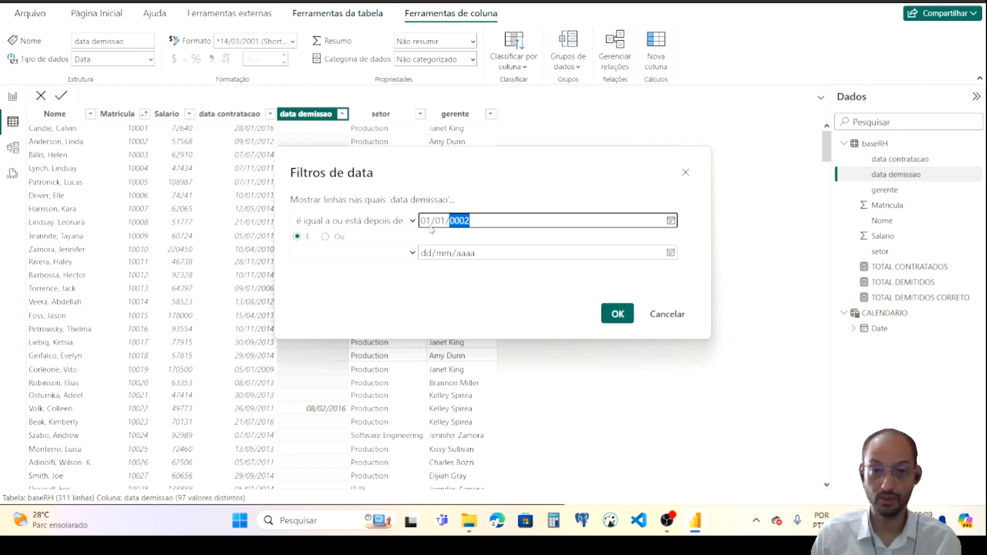
{"action": "left_click", "coordinate": [410, 253]}
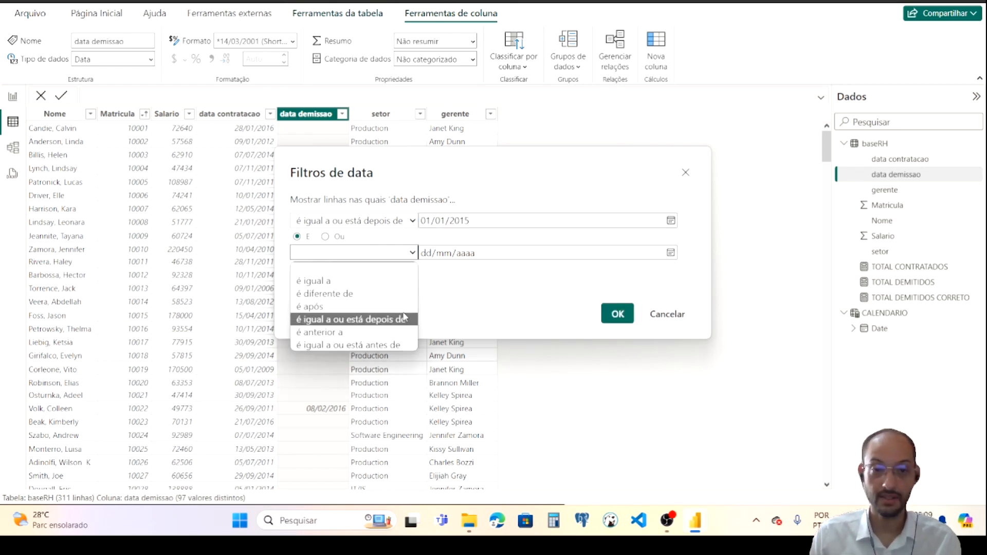
{"action": "left_click", "coordinate": [406, 345]}
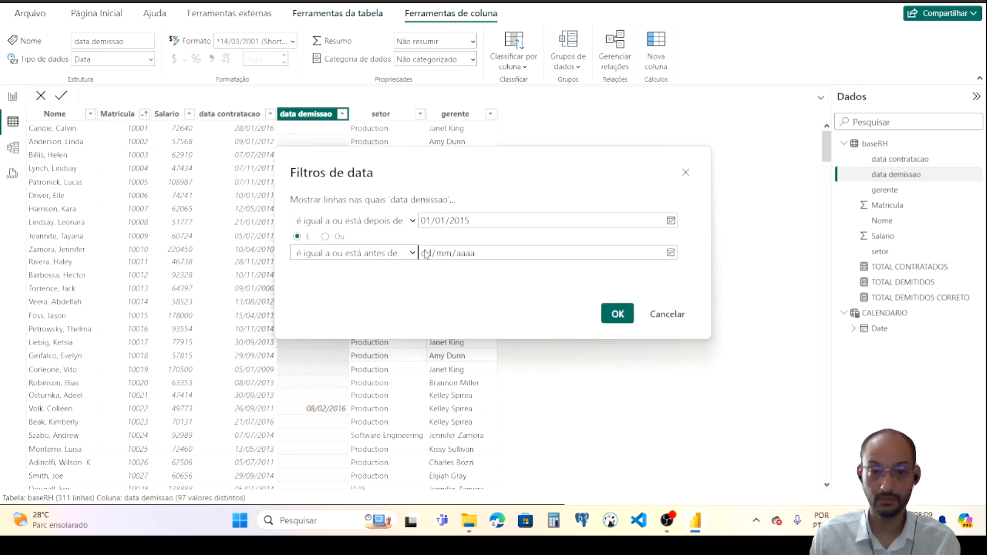
{"action": "left_click", "coordinate": [426, 254]}
{"action": "type", "text": "31122015"}
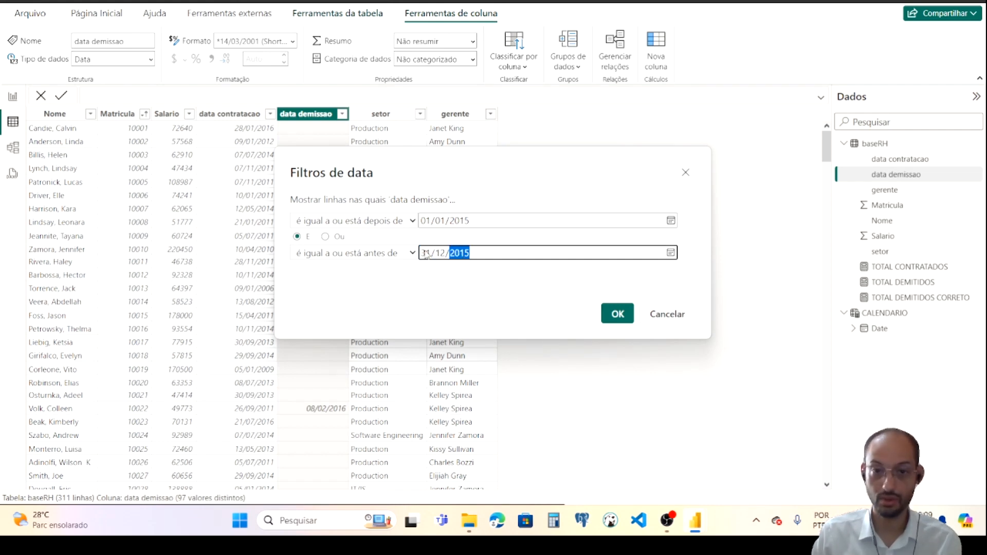
{"action": "left_click", "coordinate": [623, 314]}
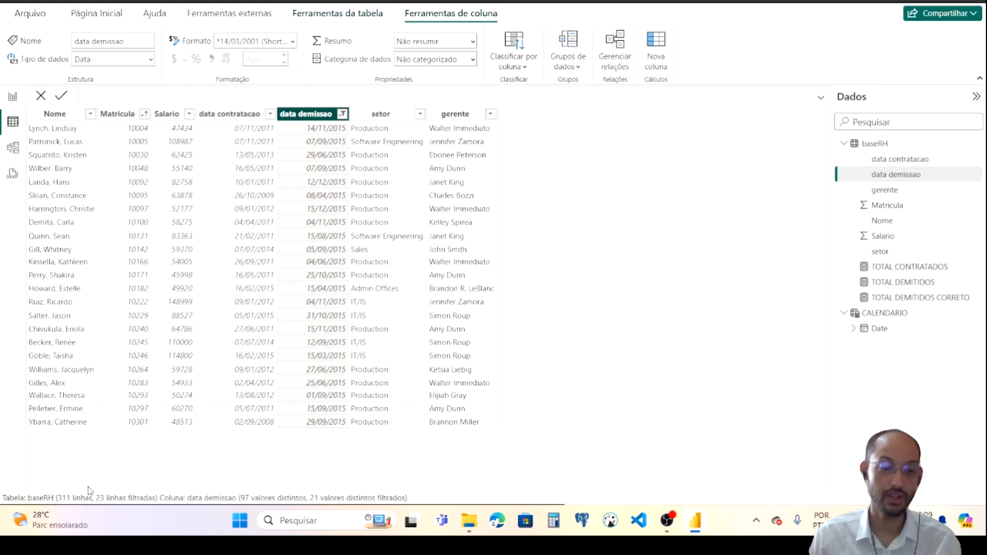
Replace TOTAL DEMITIDOS with TOTAL DEMITIDOS CORRETO in the report's second card
{"action": "left_click", "coordinate": [12, 97]}
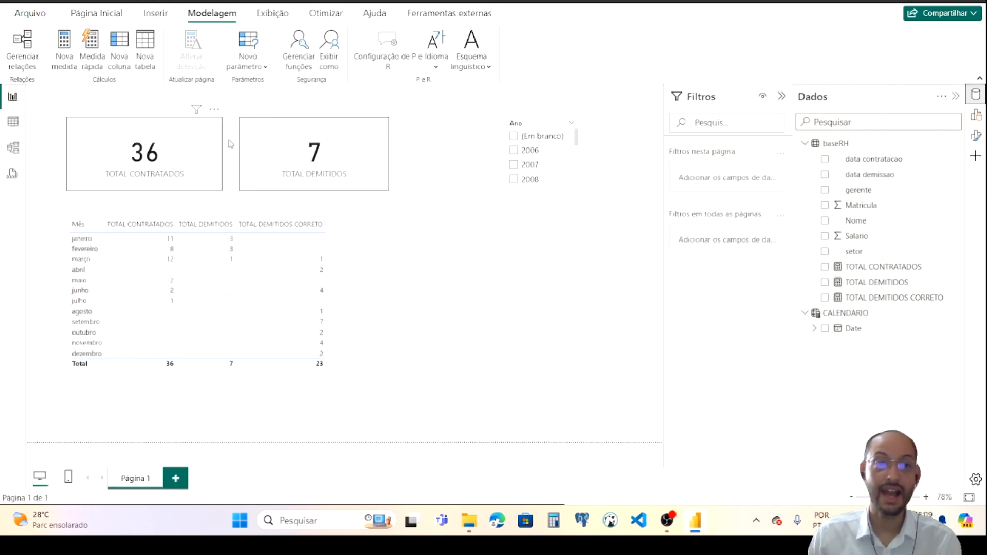
{"action": "left_click", "coordinate": [323, 153]}
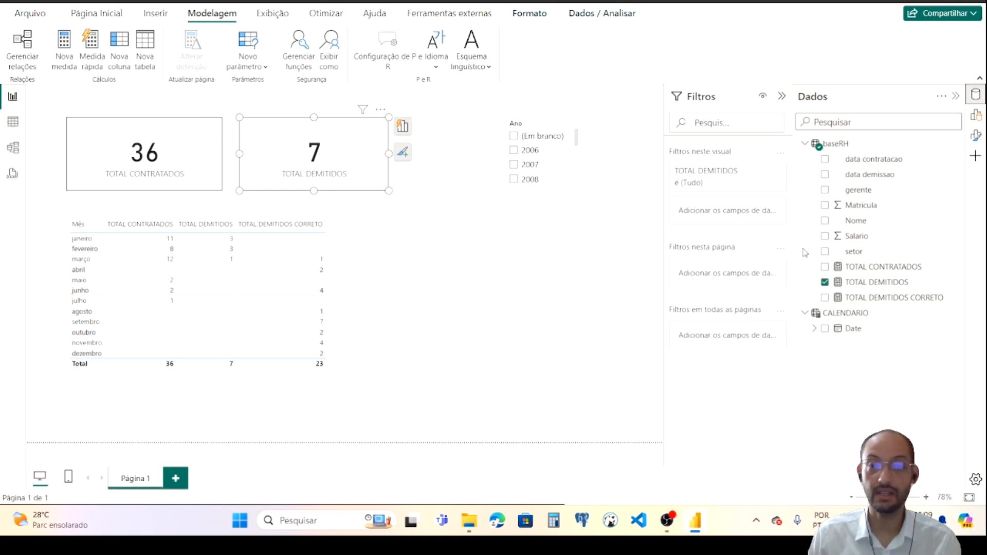
{"action": "left_click", "coordinate": [825, 283]}
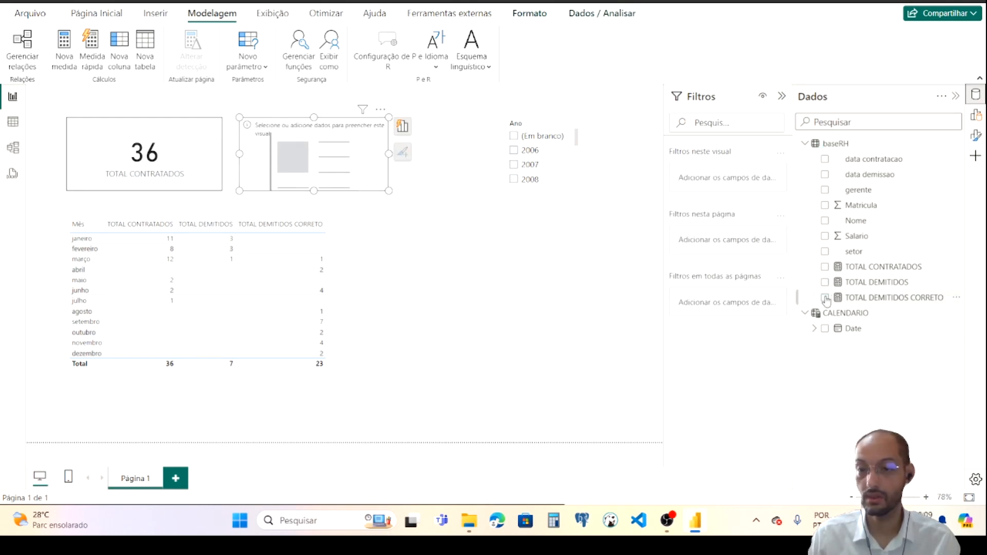
{"action": "left_click", "coordinate": [826, 298]}
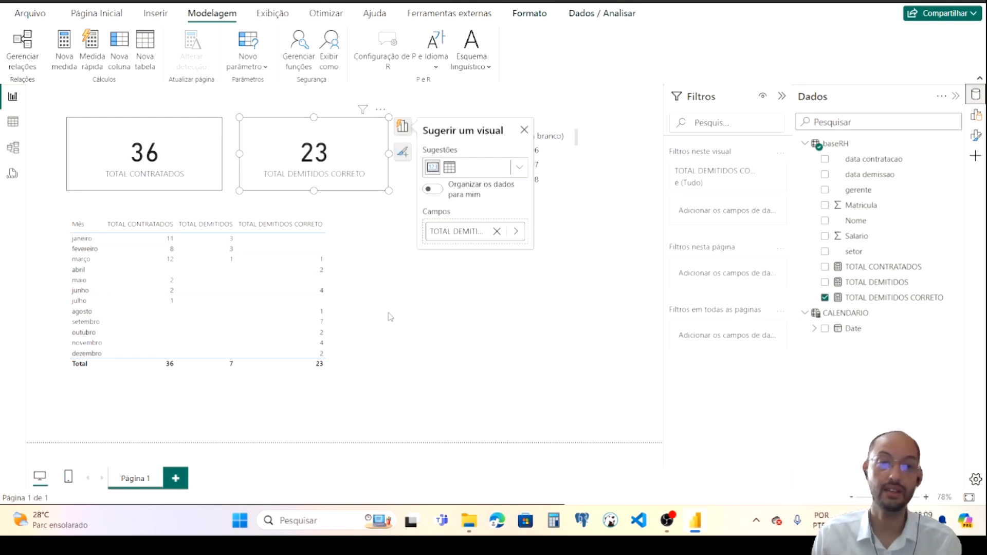
Compare the report for 2013, 2014 and 2015 with the Ano slicer, leaving 2015 selected, and widen the monthly table visual
{"action": "left_click", "coordinate": [566, 151]}
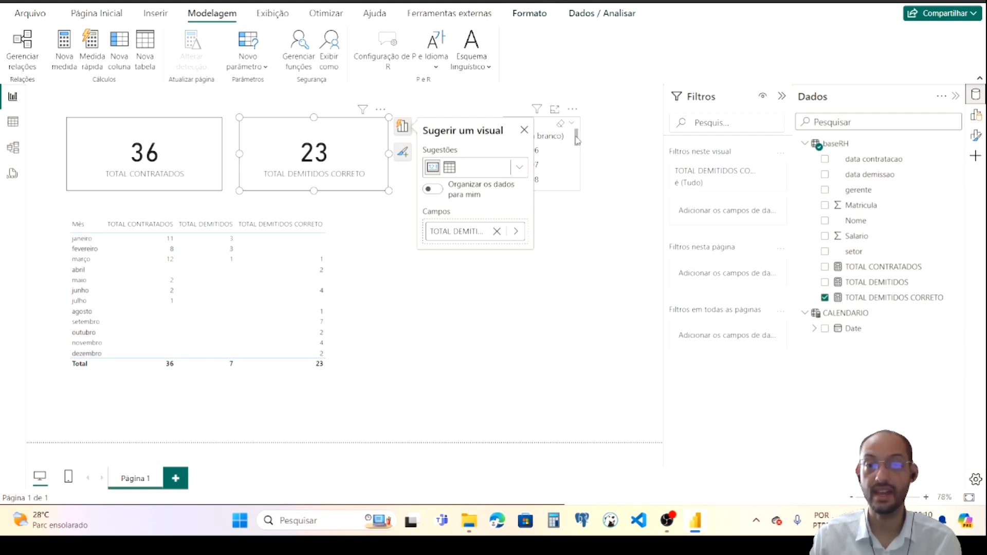
{"action": "scroll", "coordinate": [567, 173], "scroll_direction": "down", "scroll_amount": 3}
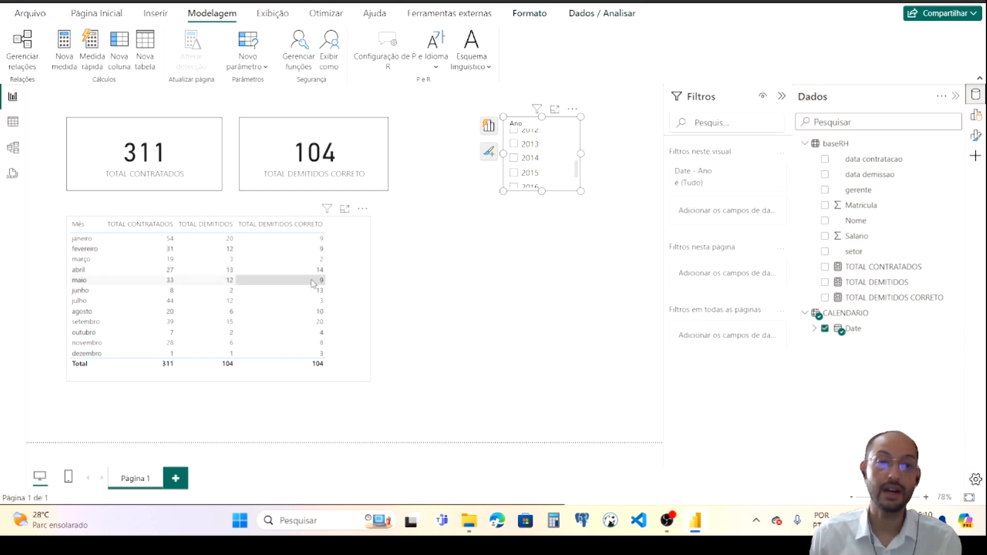
{"action": "left_click", "coordinate": [529, 145]}
{"action": "left_click", "coordinate": [528, 158]}
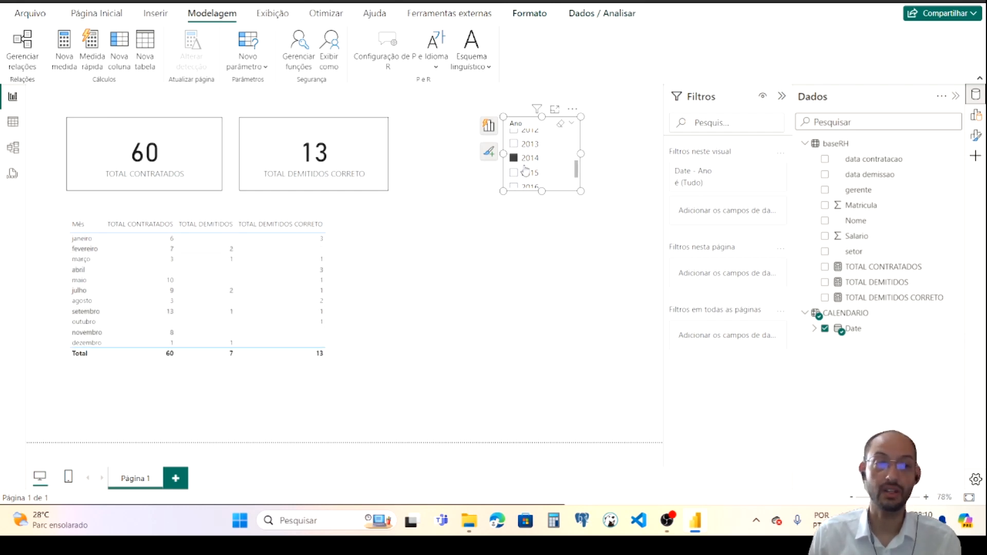
{"action": "left_click", "coordinate": [526, 174]}
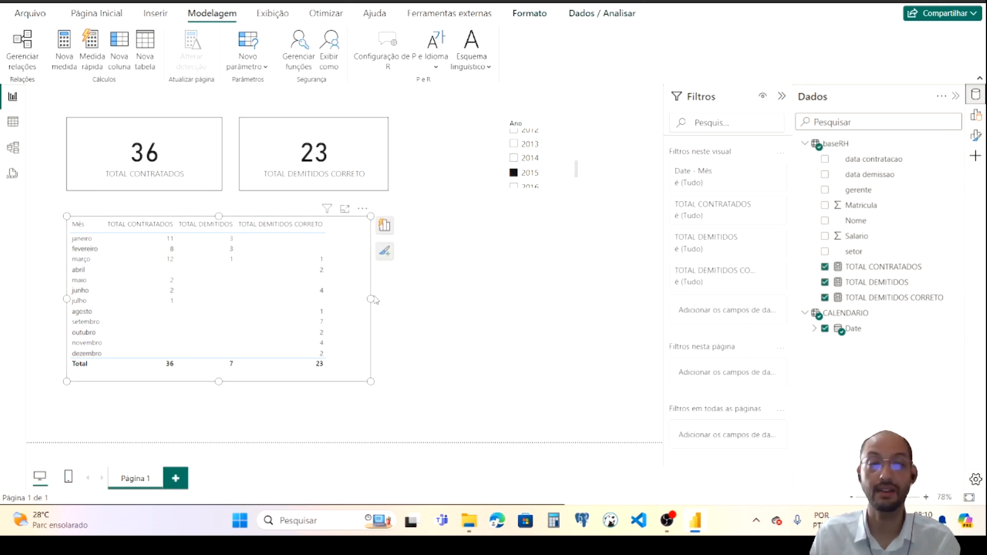
{"action": "left_click_drag", "start_coordinate": [371, 300], "coordinate": [483, 317]}
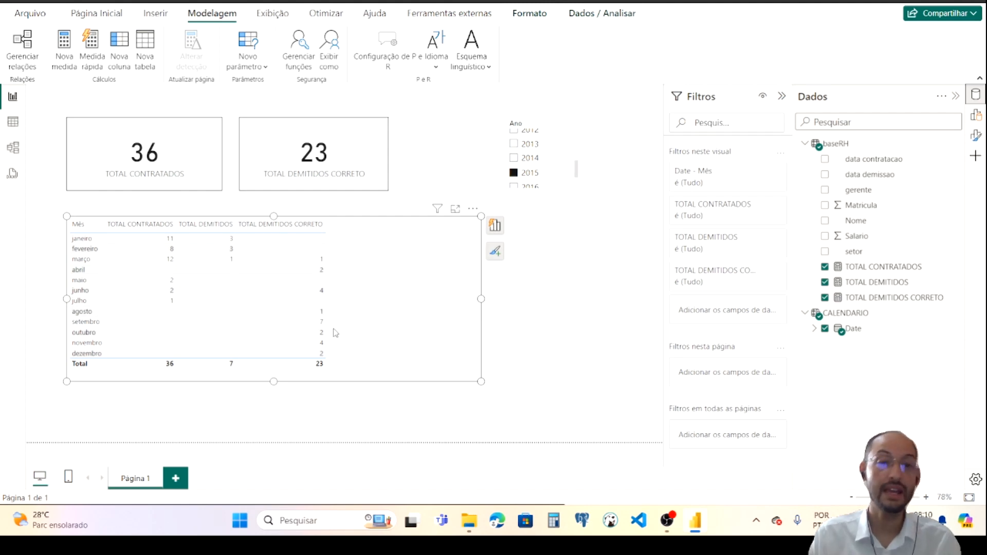
Review the TOTAL DEMITIDOS CORRETO formula, examining its [TOTAL DEMITIDOS] expression and USERELATIONSHIP argument, and close it without changes
{"action": "left_click", "coordinate": [893, 297]}
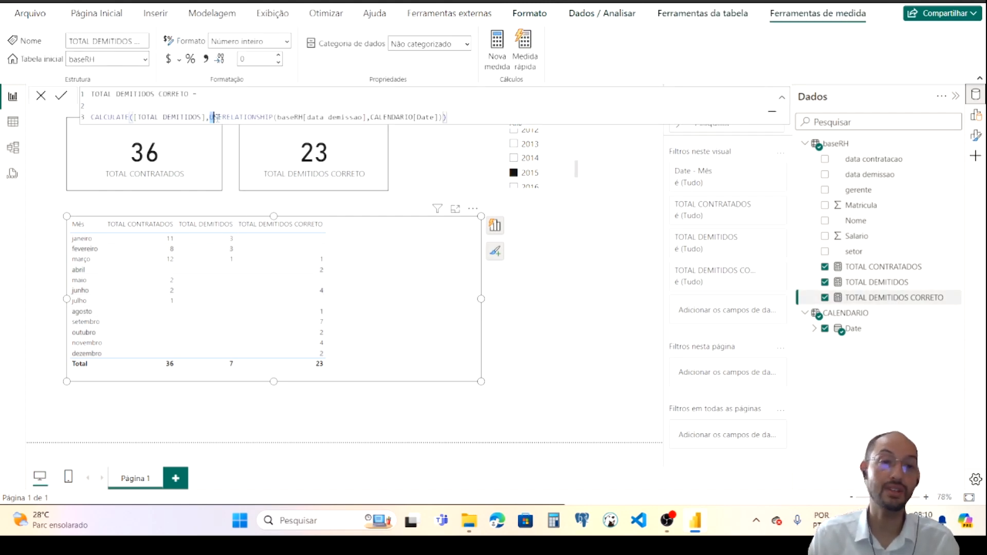
{"action": "left_click_drag", "start_coordinate": [209, 117], "coordinate": [422, 128]}
{"action": "left_click", "coordinate": [466, 117]}
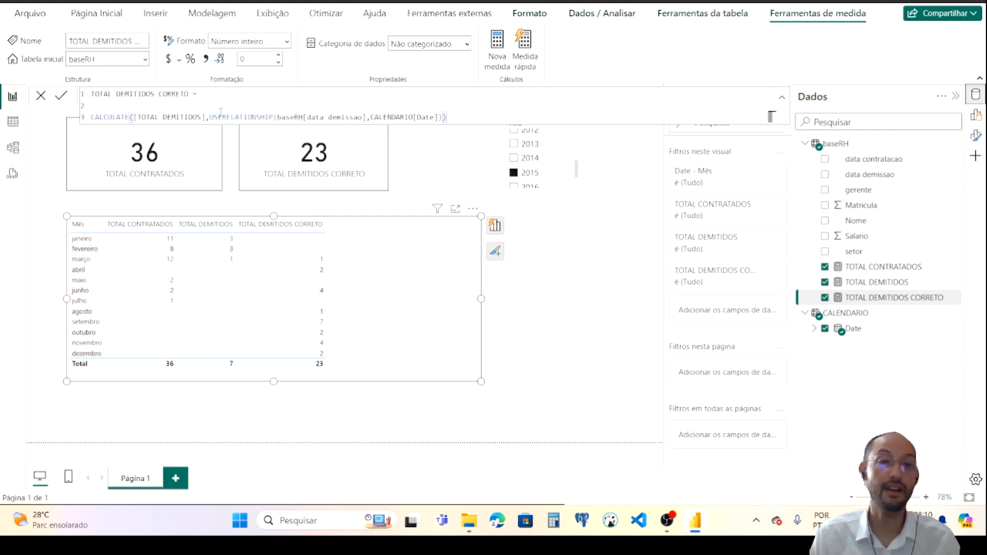
{"action": "left_click_drag", "start_coordinate": [206, 118], "coordinate": [136, 117]}
{"action": "left_click_drag", "start_coordinate": [209, 117], "coordinate": [439, 118]}
{"action": "left_click", "coordinate": [452, 116]}
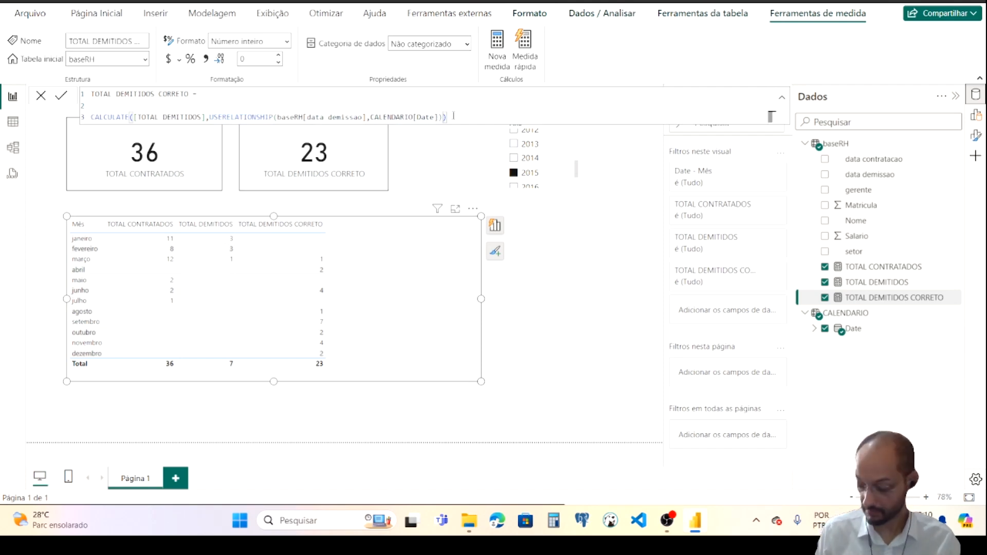
{"action": "left_click", "coordinate": [617, 349]}
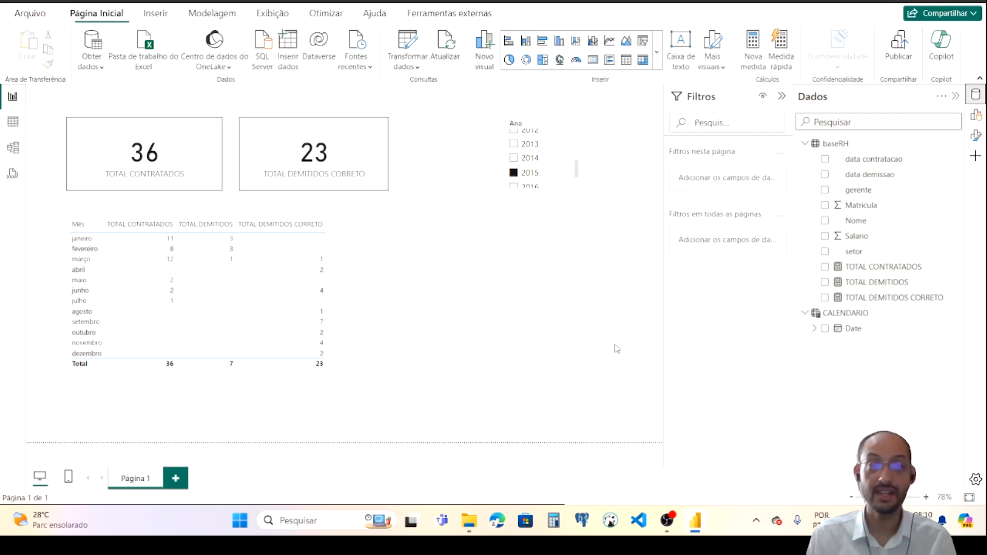